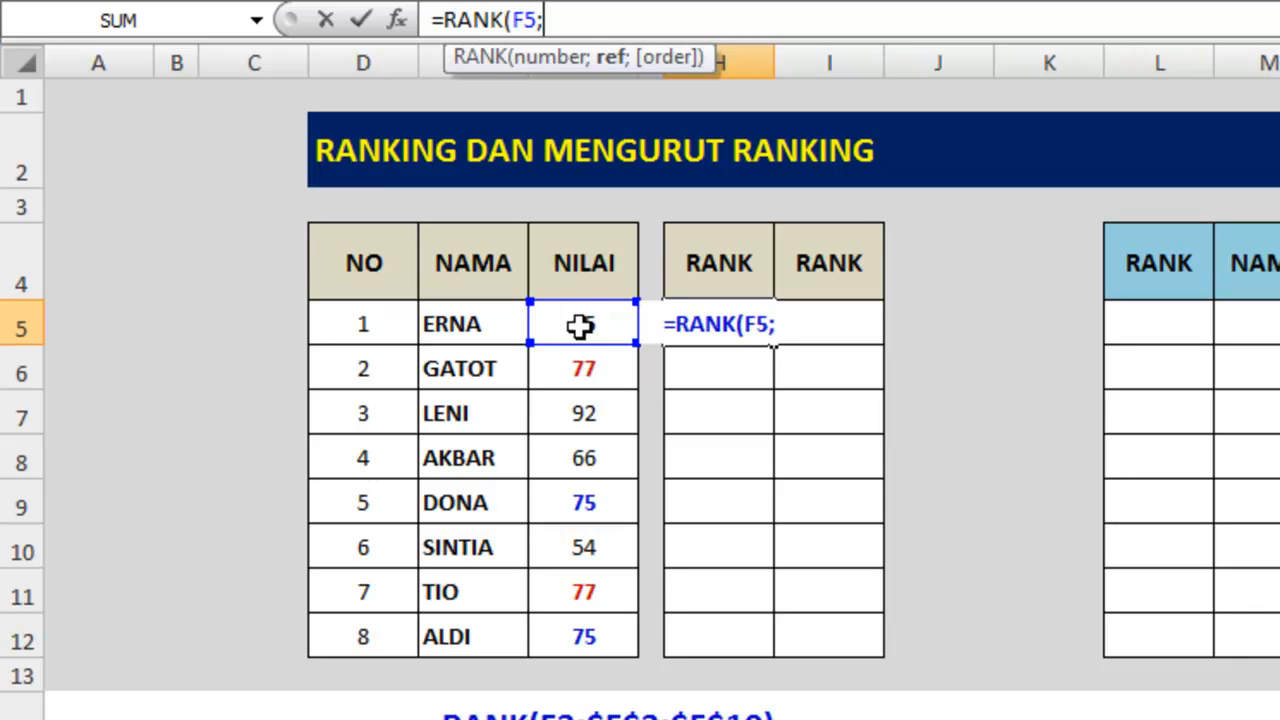
- Set the ref argument of the RANK formula in H5 to the absolute range $F$5:$F$12
{"action": "left_click", "coordinate": [581, 325]}
{"action": "left_click_drag", "start_coordinate": [581, 325], "coordinate": [584, 633]}
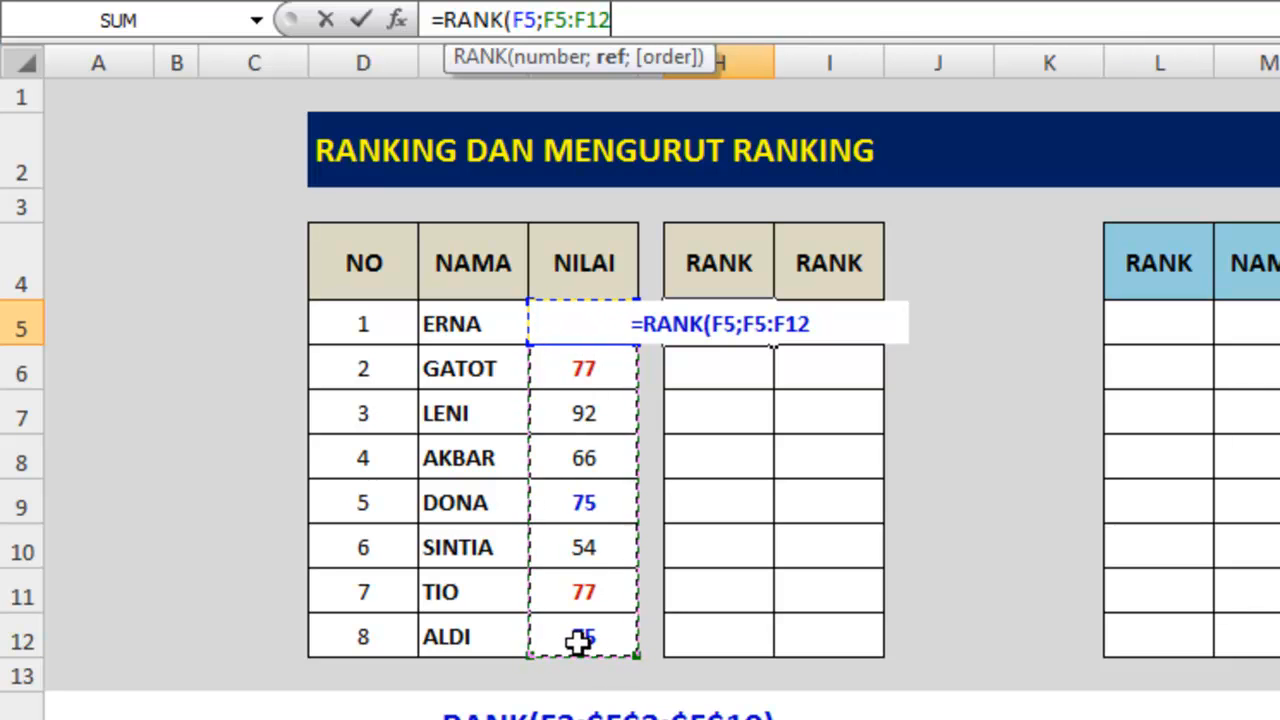
{"action": "left_click", "coordinate": [540, 19]}
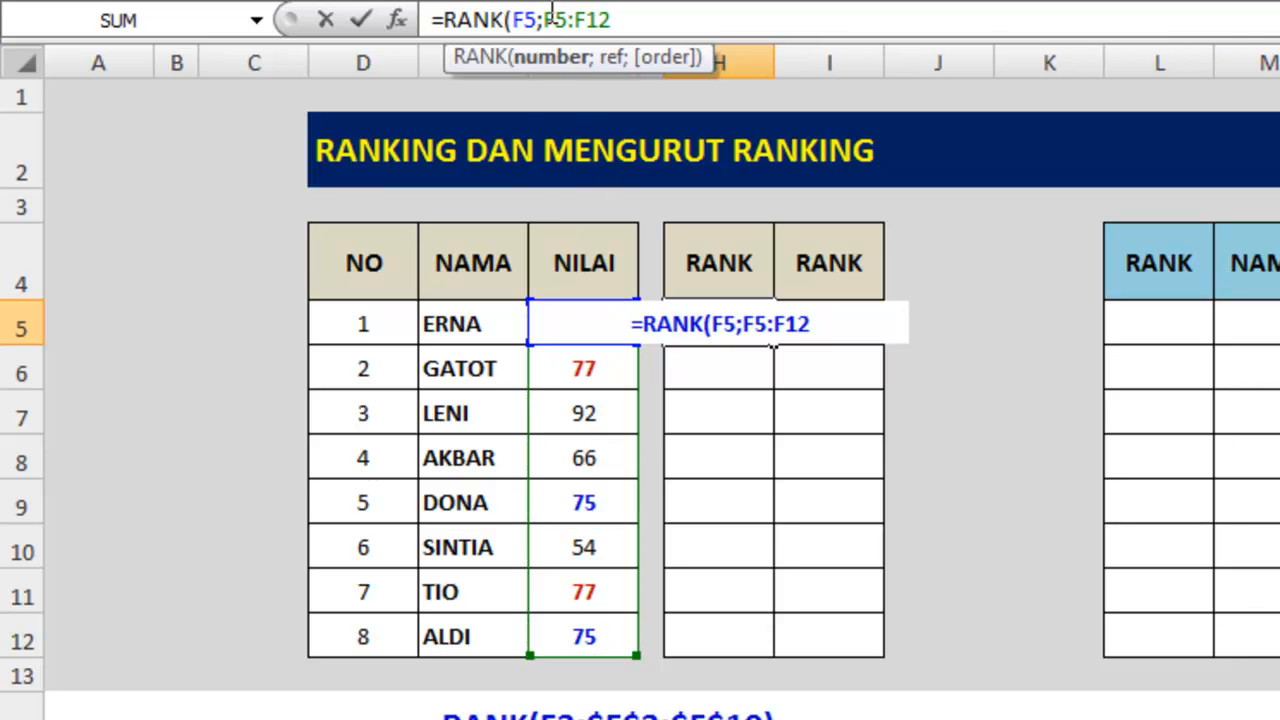
{"action": "key", "text": "Right"}
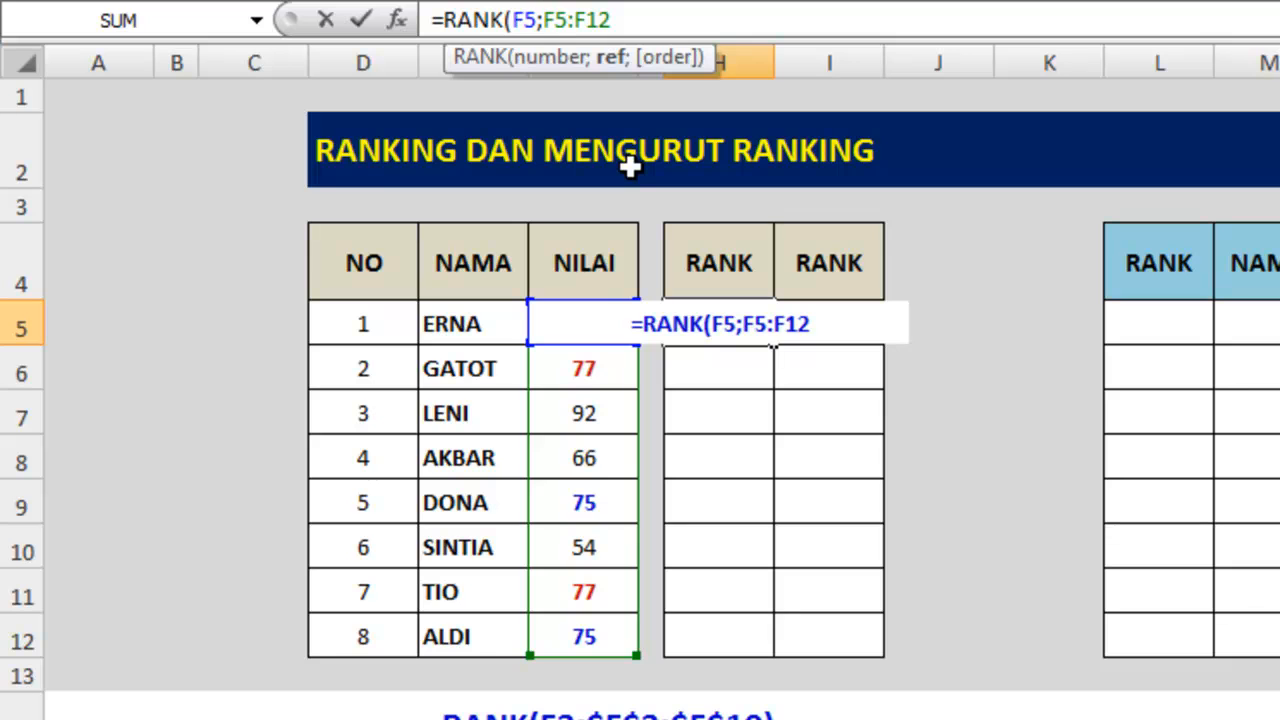
{"action": "type", "text": "$"}
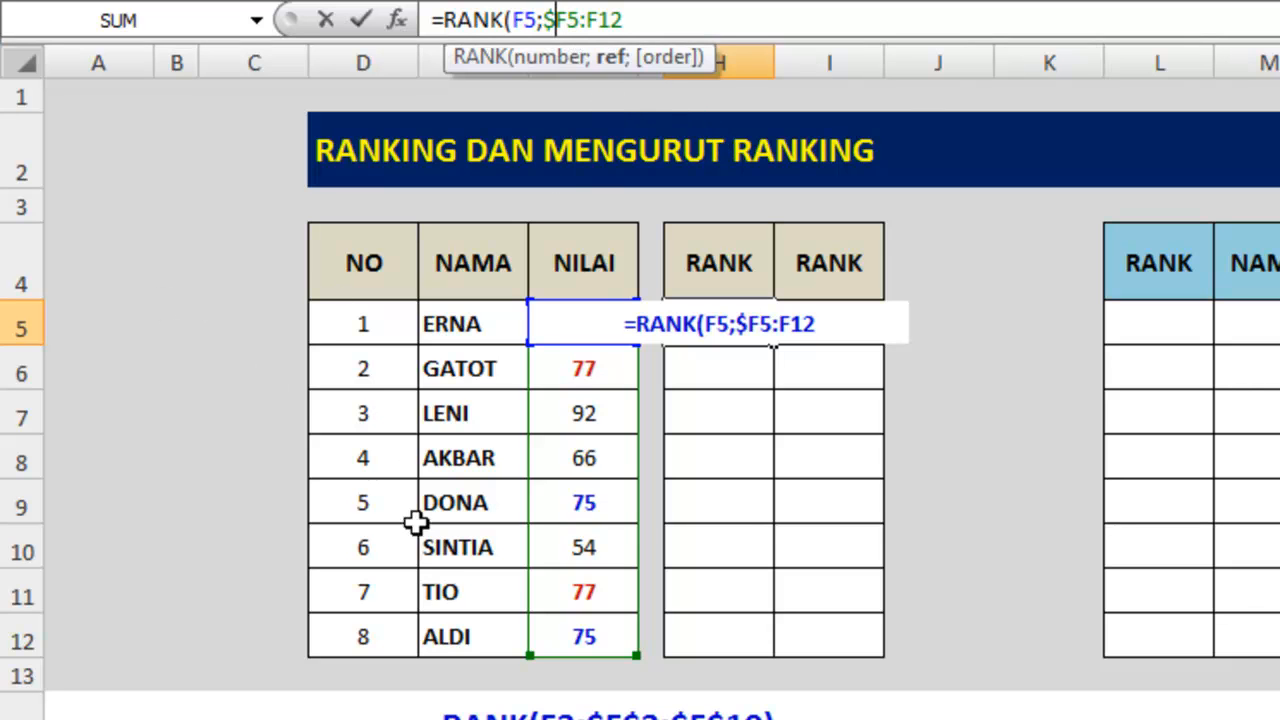
{"action": "left_click", "coordinate": [572, 20]}
{"action": "type", "text": "$"}
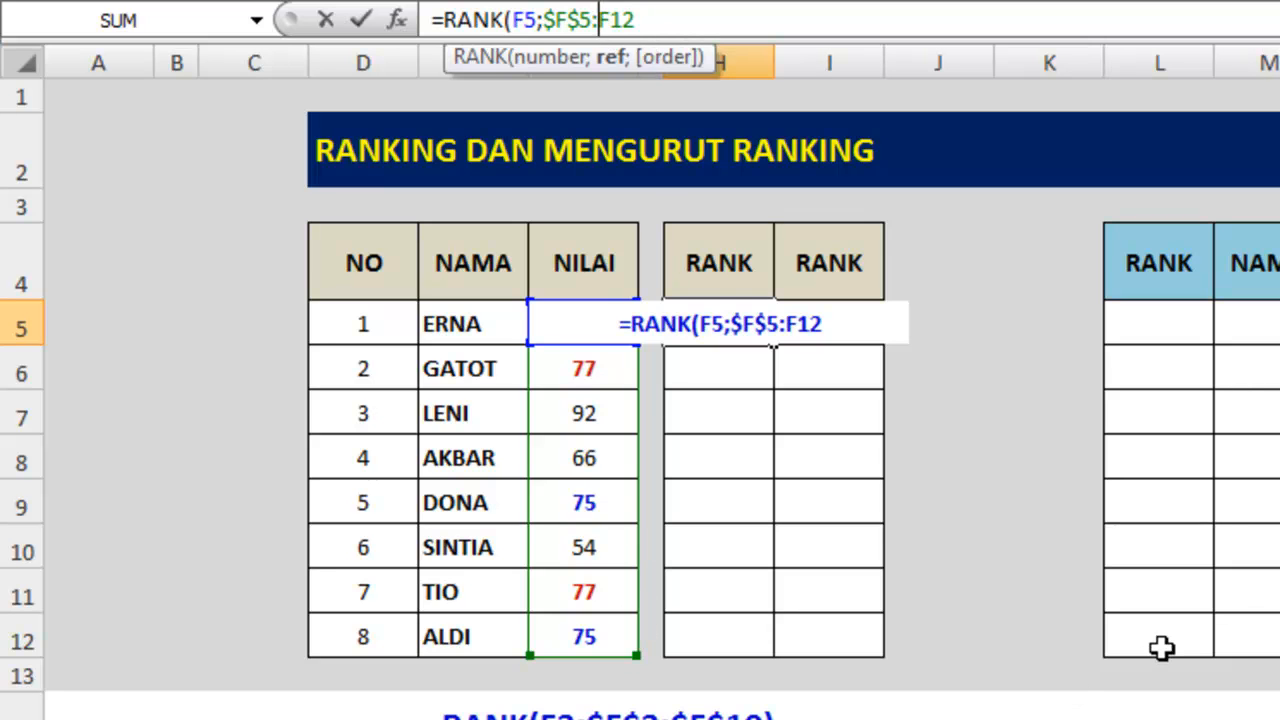
{"action": "type", "text": "$F"}
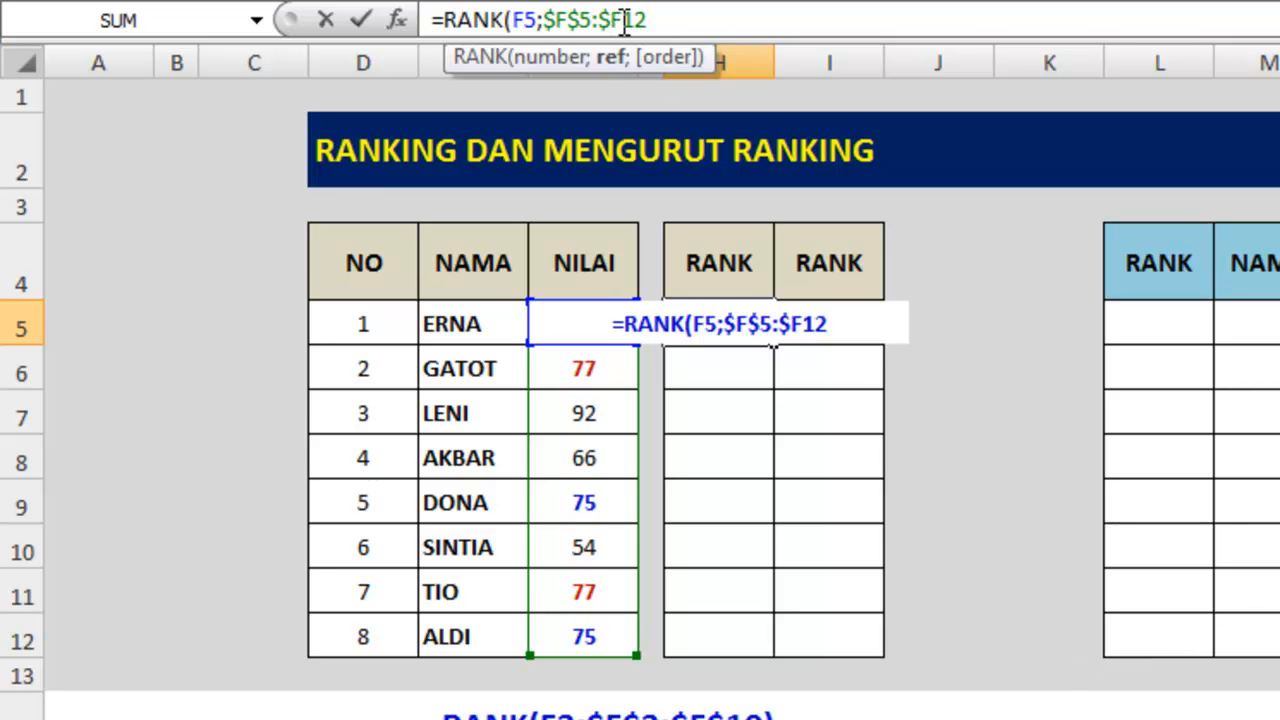
{"action": "type", "text": "$"}
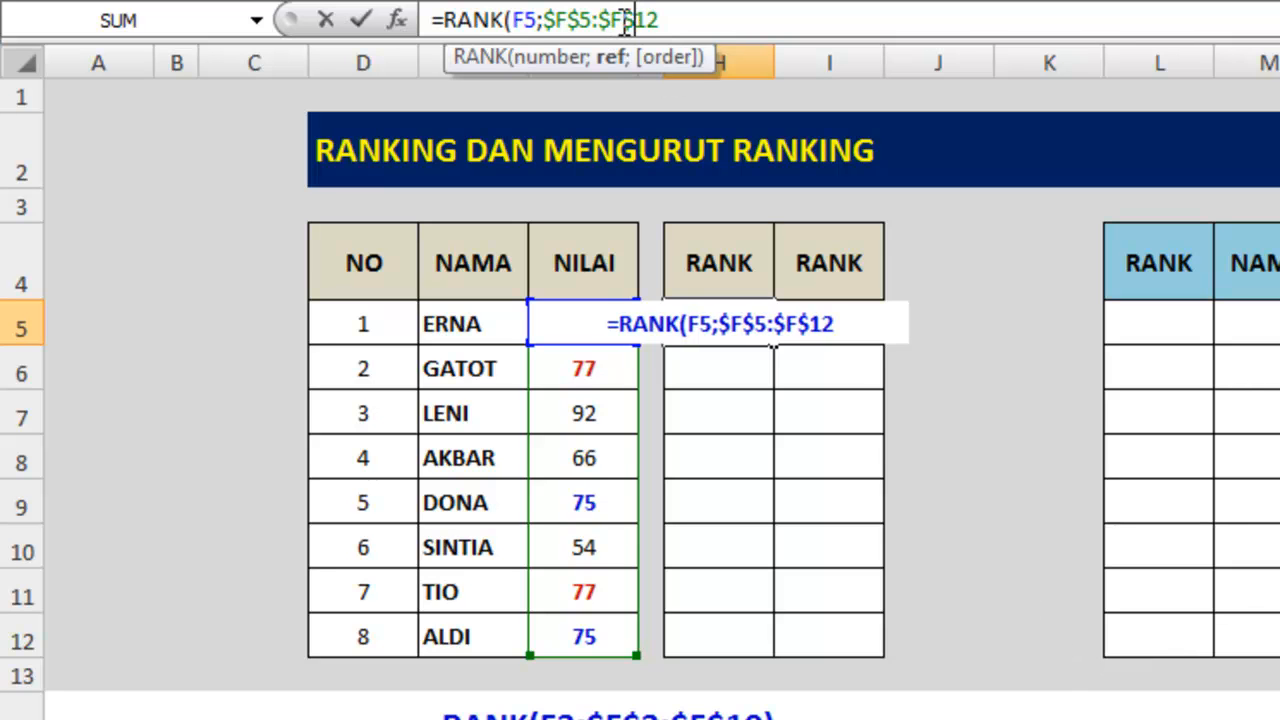
- Complete the H5 formula as =RANK(F5;$F$5:$F$12) and fill it down through H12
{"action": "left_click", "coordinate": [674, 20]}
{"action": "type", "text": ")"}
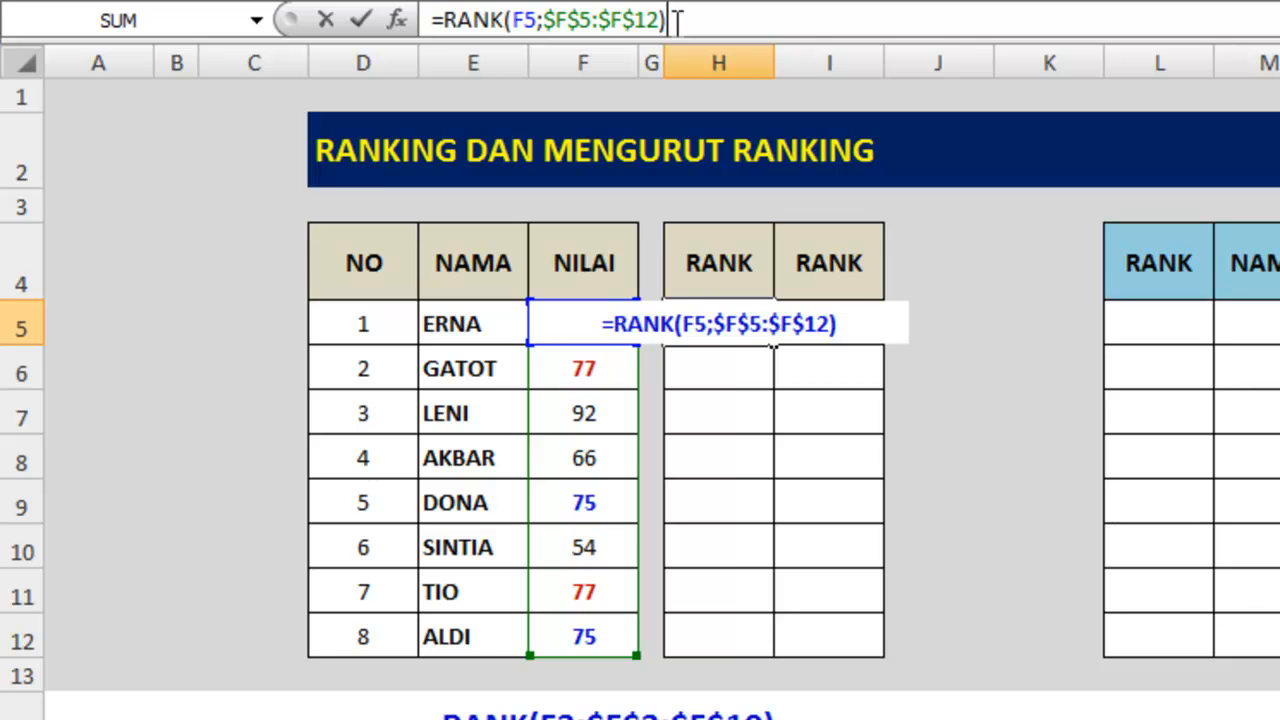
{"action": "key", "text": "Return"}
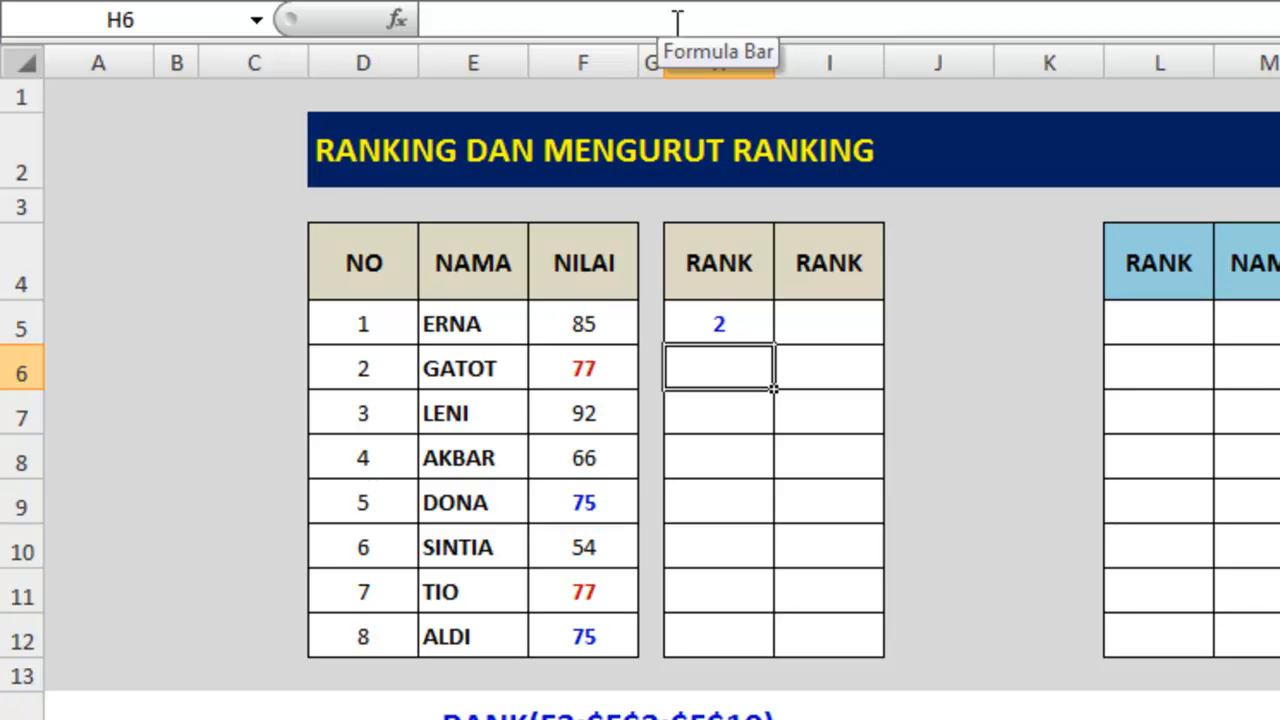
{"action": "left_click", "coordinate": [727, 323]}
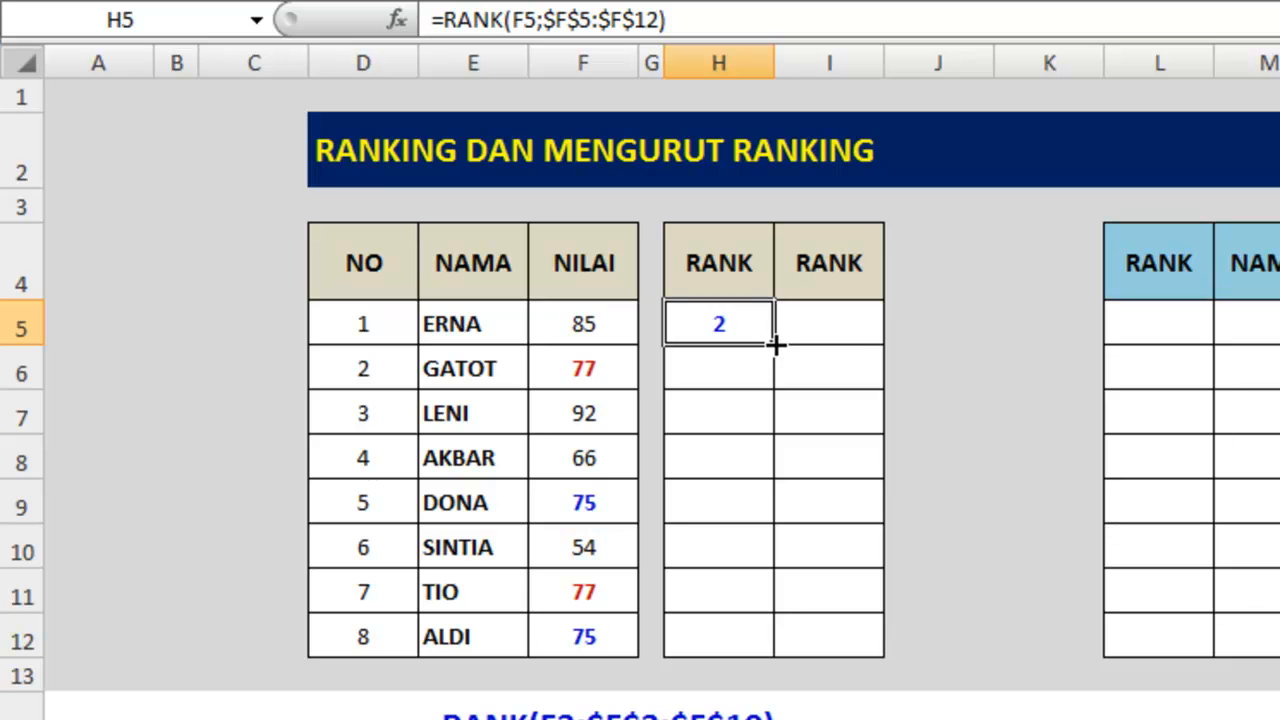
{"action": "left_click_drag", "start_coordinate": [776, 344], "coordinate": [774, 656]}
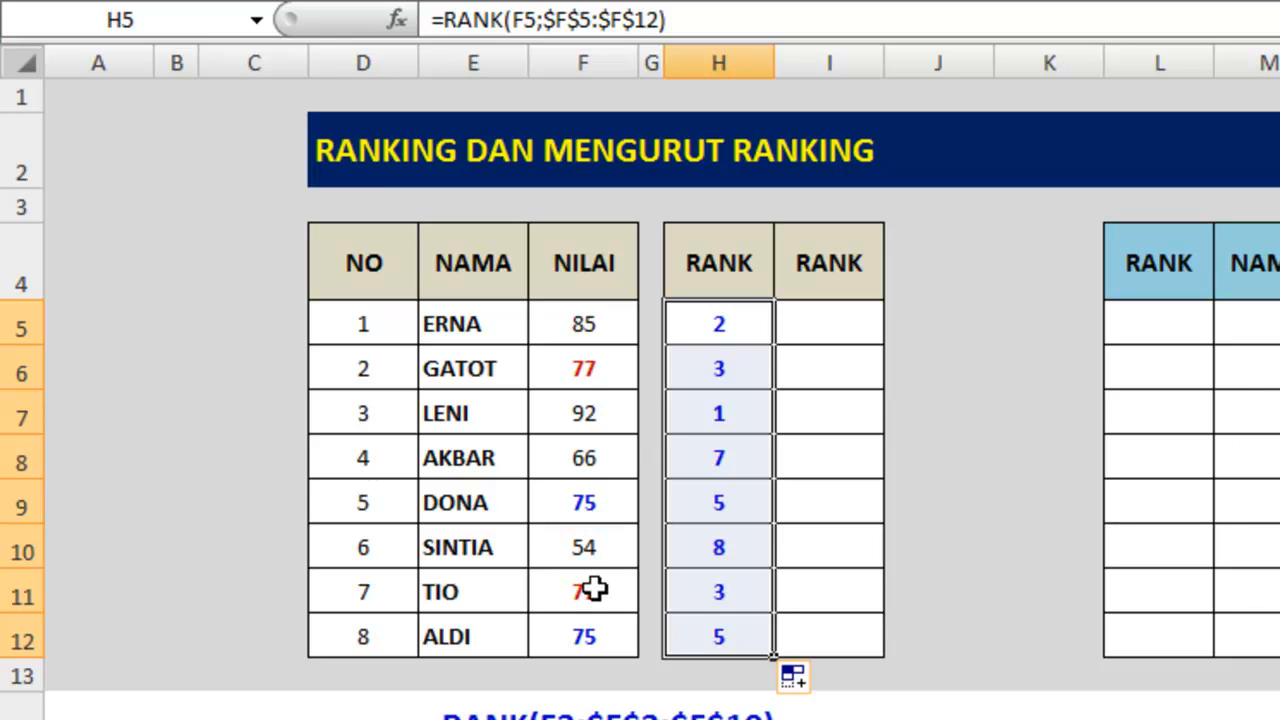
- Compare the duplicate NILAI scores in rows 6 and 11 and rows 9 and 12 with their ranks in column H
{"action": "left_click", "coordinate": [583, 371]}
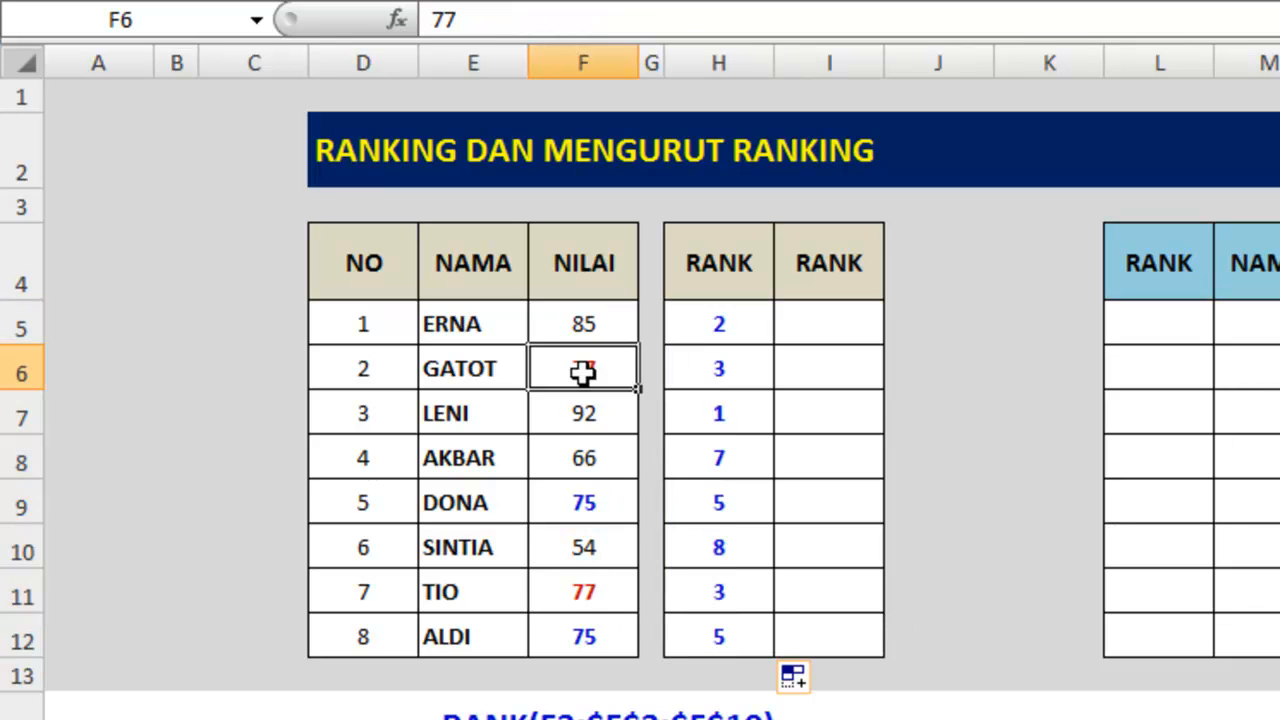
{"action": "left_click", "coordinate": [575, 593]}
{"action": "left_click", "coordinate": [577, 369]}
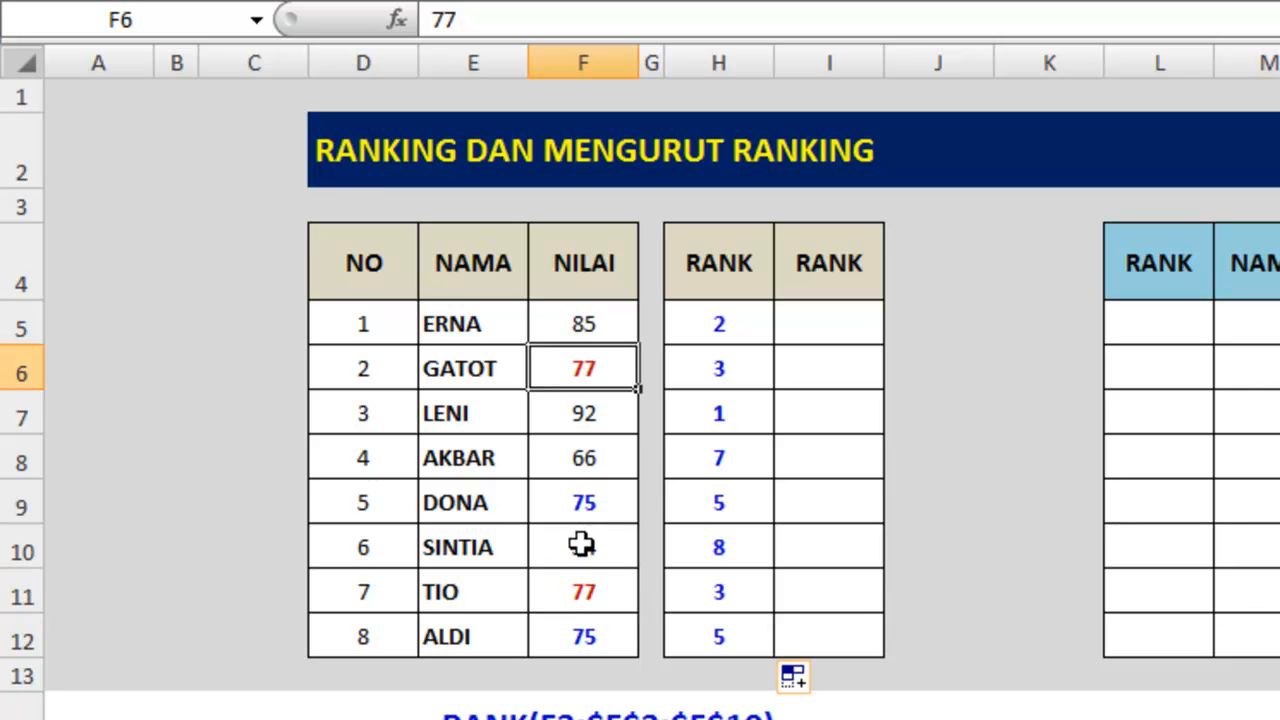
{"action": "left_click", "coordinate": [577, 590]}
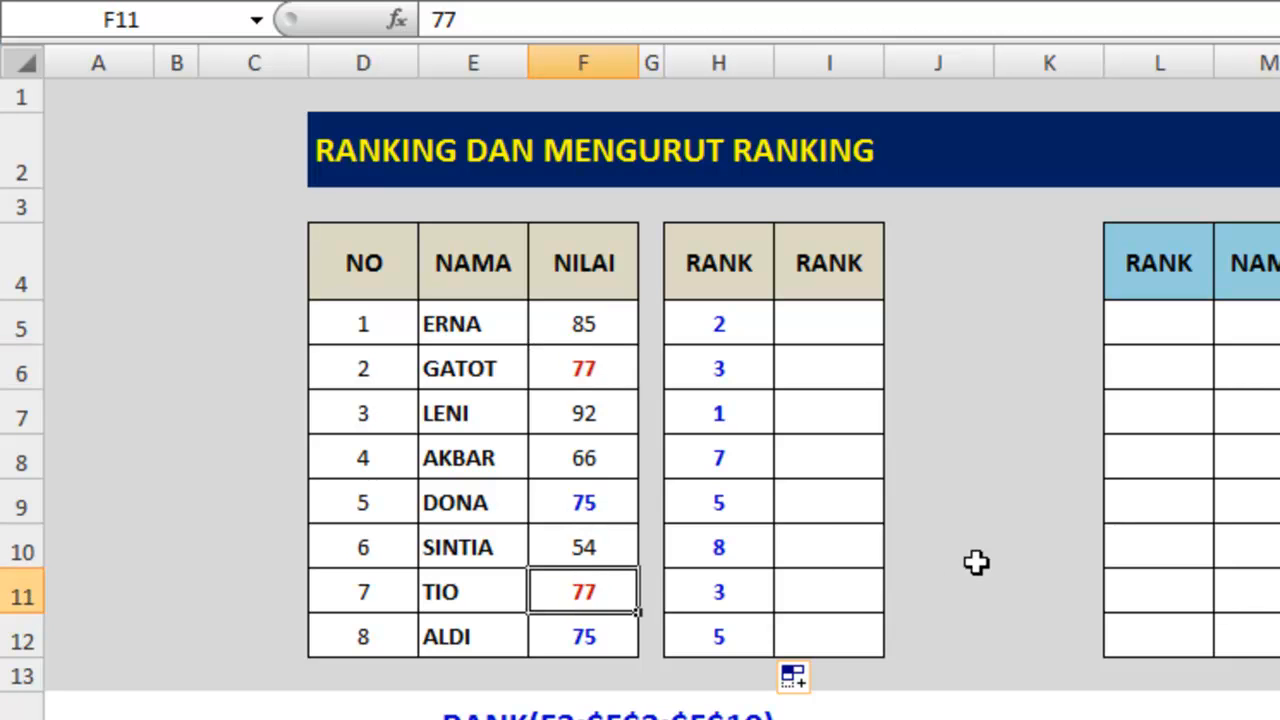
{"action": "left_click", "coordinate": [731, 374]}
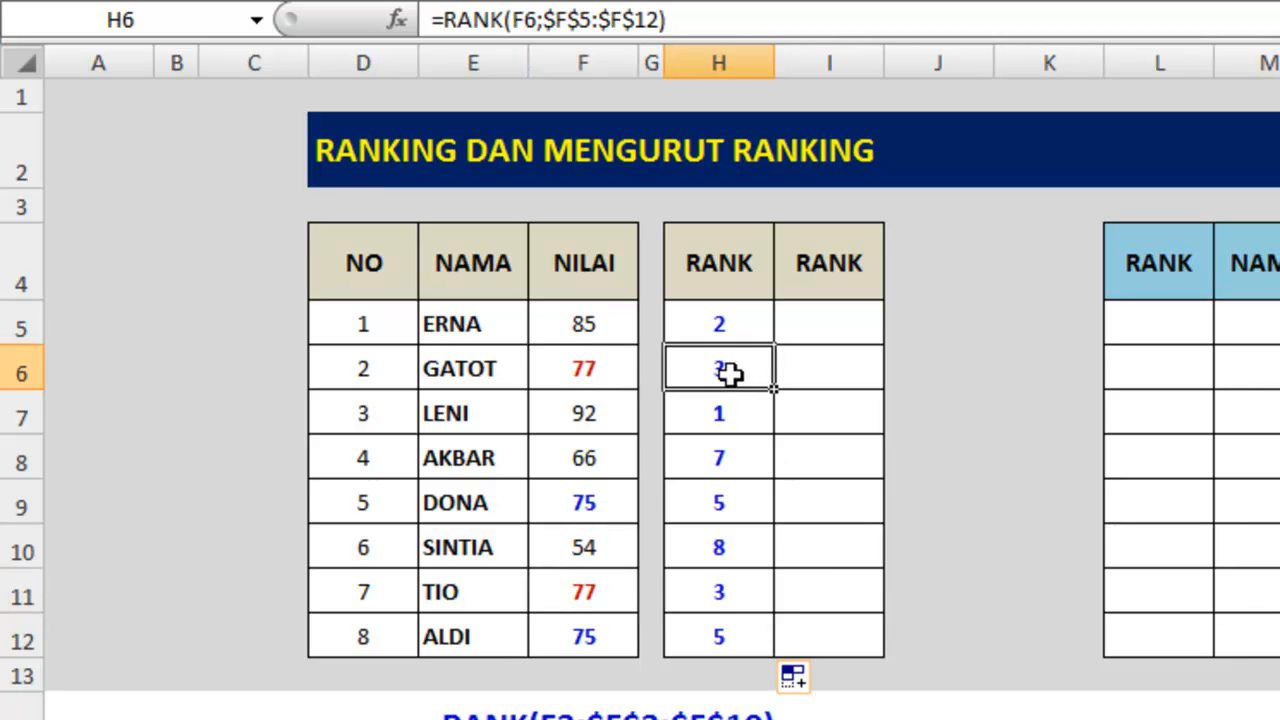
{"action": "left_click", "coordinate": [749, 592]}
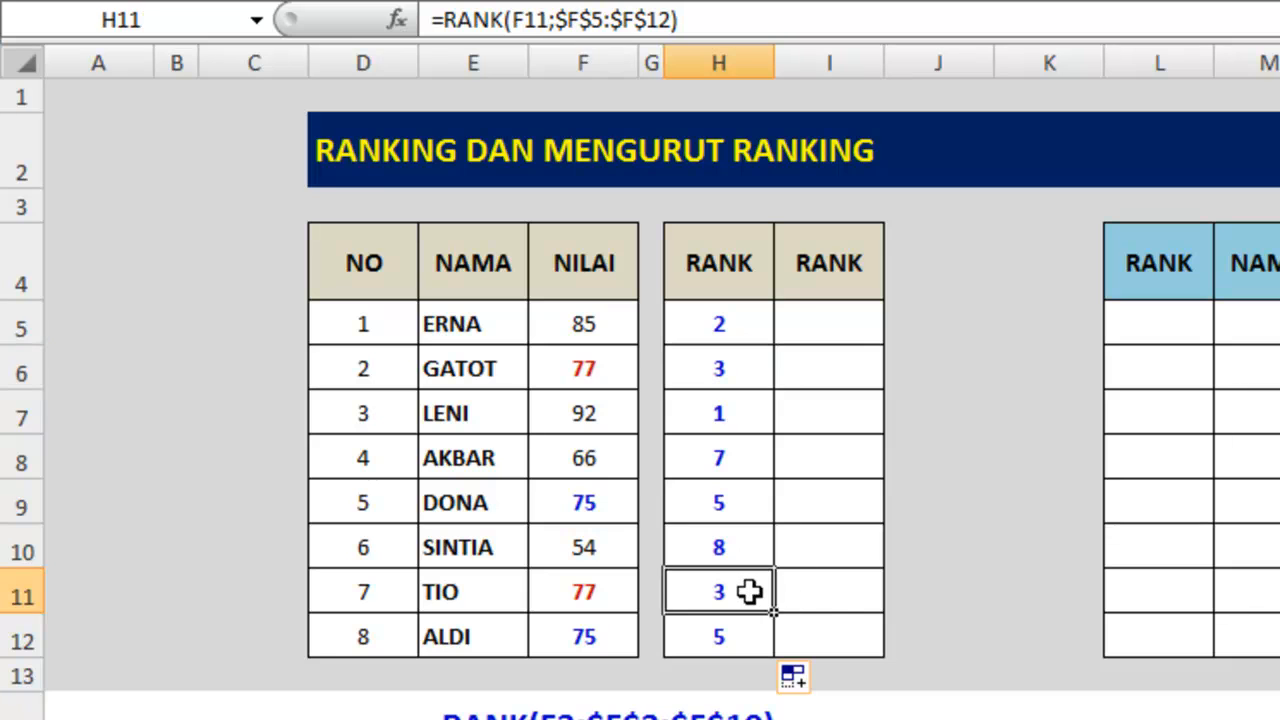
{"action": "left_click", "coordinate": [606, 508]}
{"action": "left_click", "coordinate": [603, 641]}
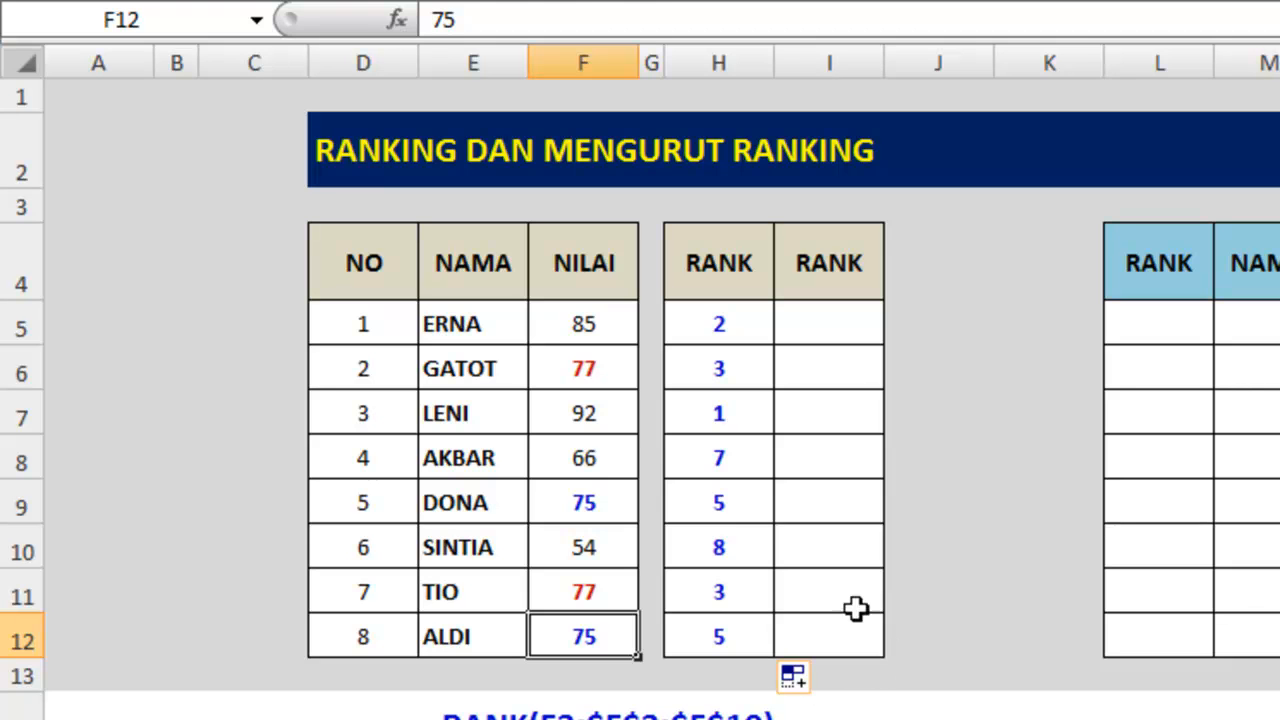
{"action": "left_click", "coordinate": [742, 505]}
{"action": "left_click", "coordinate": [737, 632]}
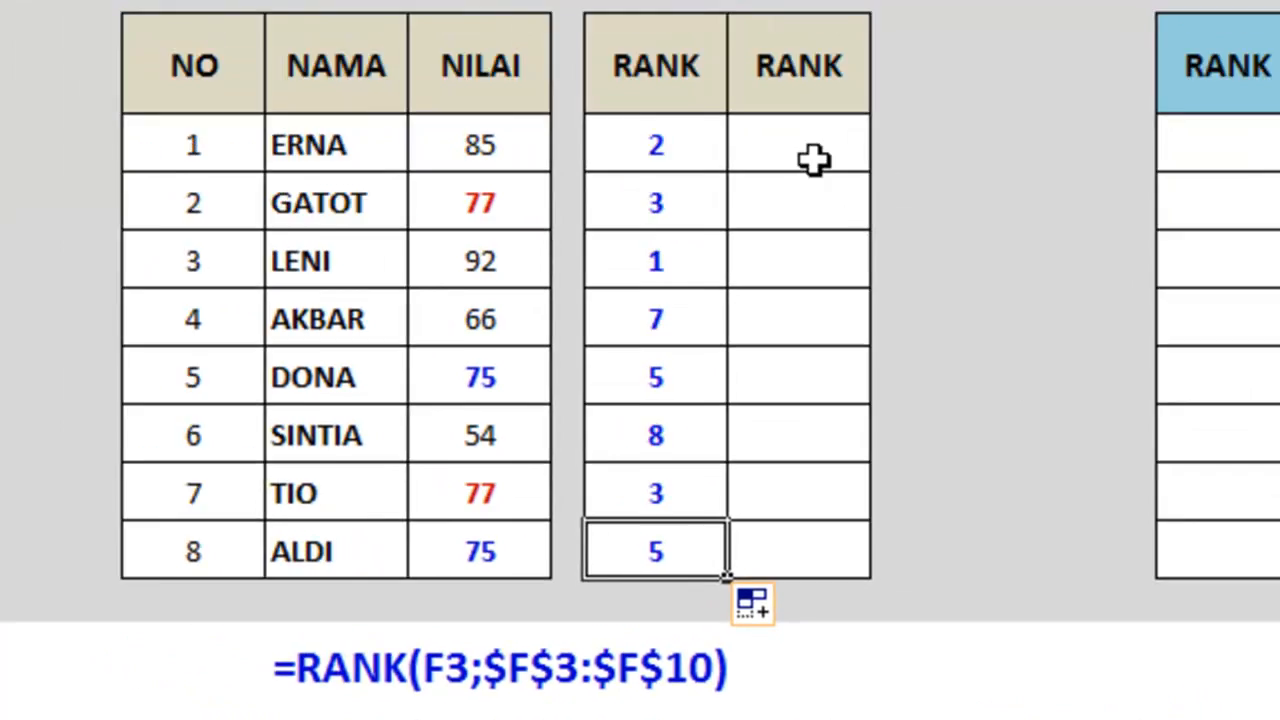
- Start a RANK formula in I5 that ranks F5 against the range F5:F12
{"action": "left_click", "coordinate": [814, 160]}
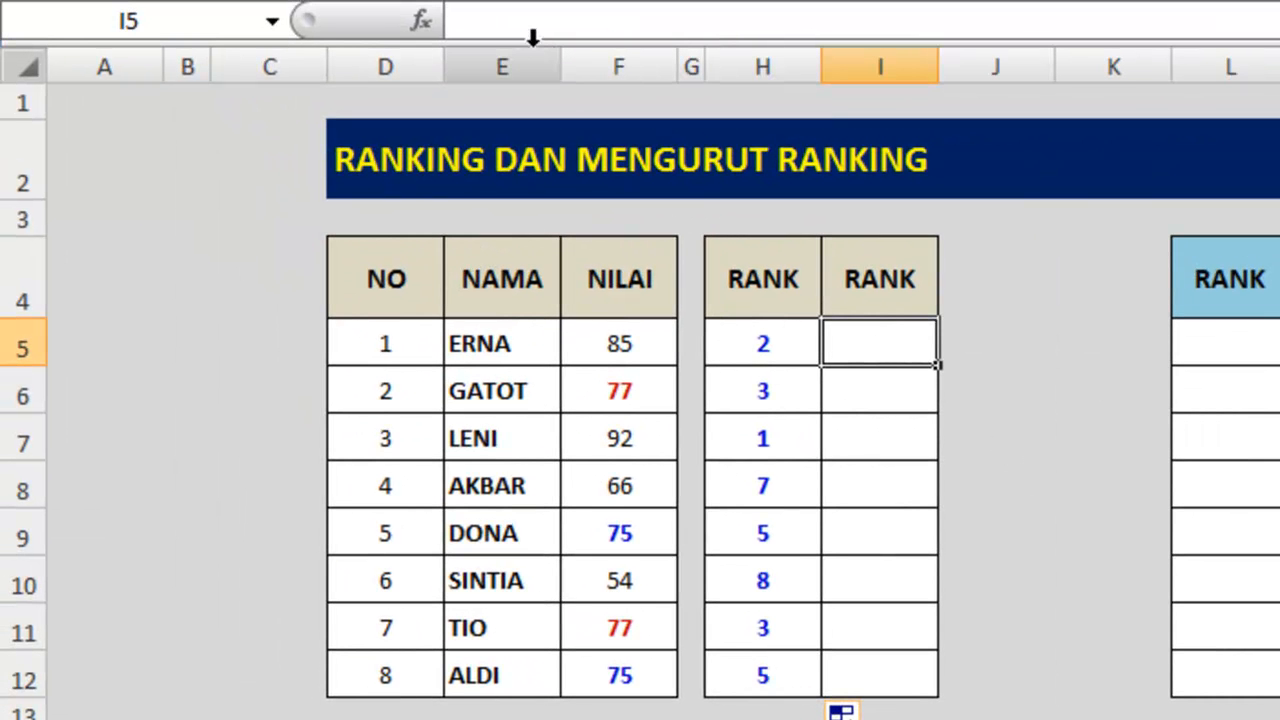
{"action": "left_click", "coordinate": [504, 18]}
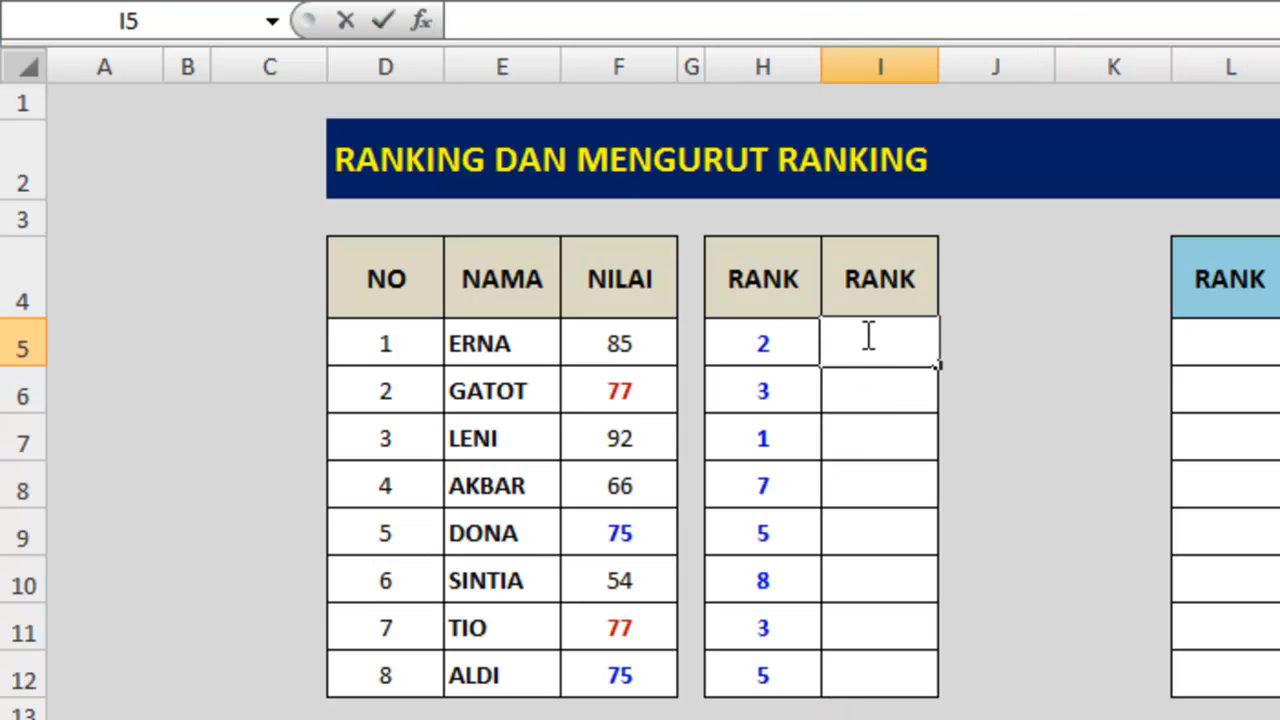
{"action": "type", "text": "="}
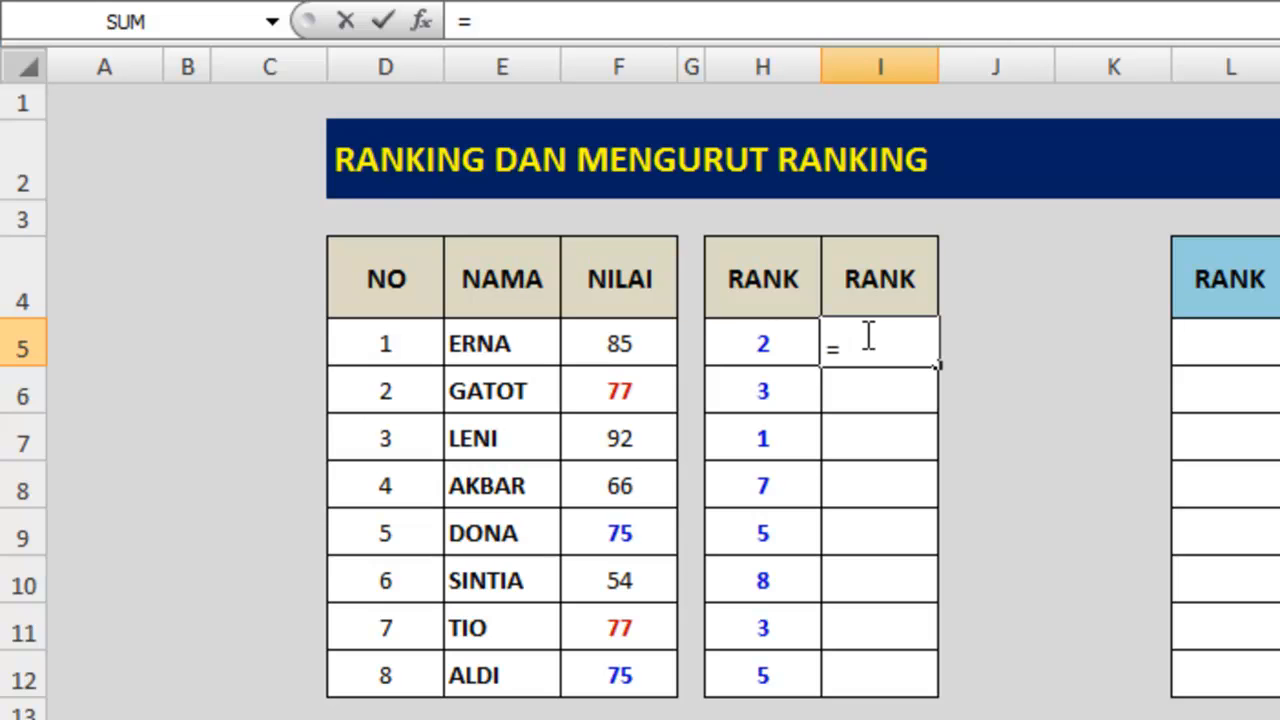
{"action": "type", "text": "RANK("}
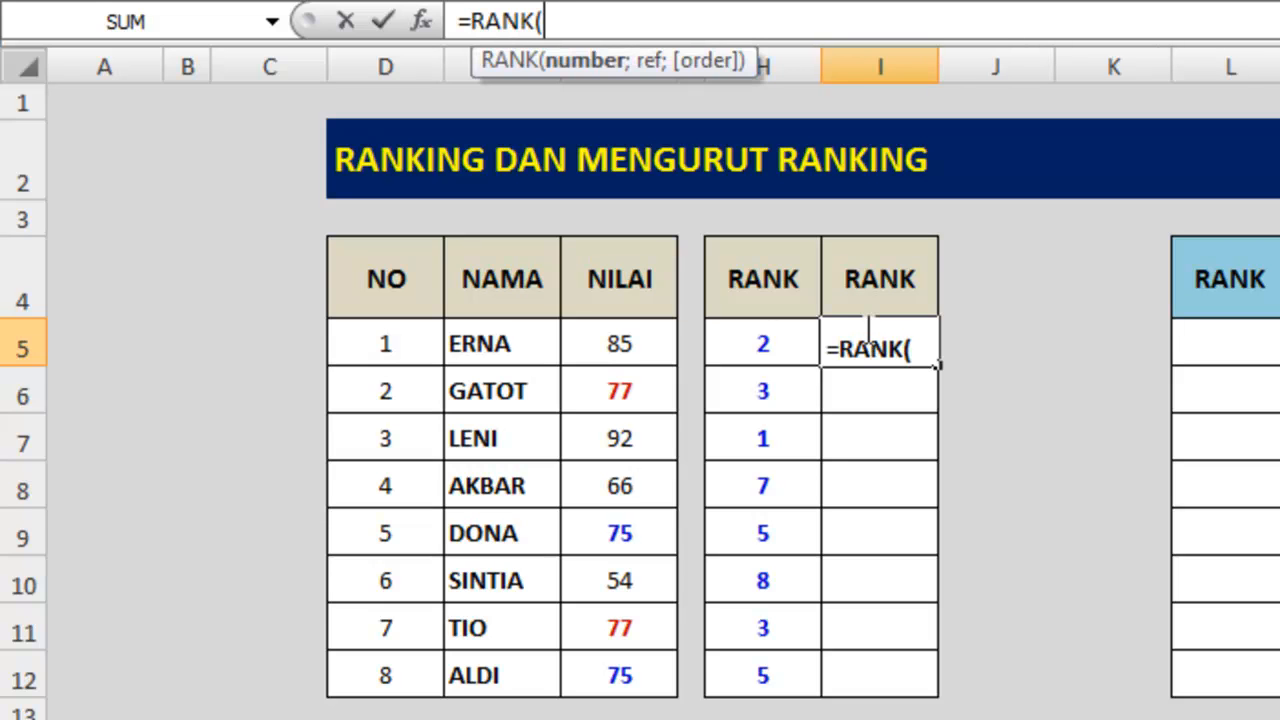
{"action": "left_click", "coordinate": [624, 343]}
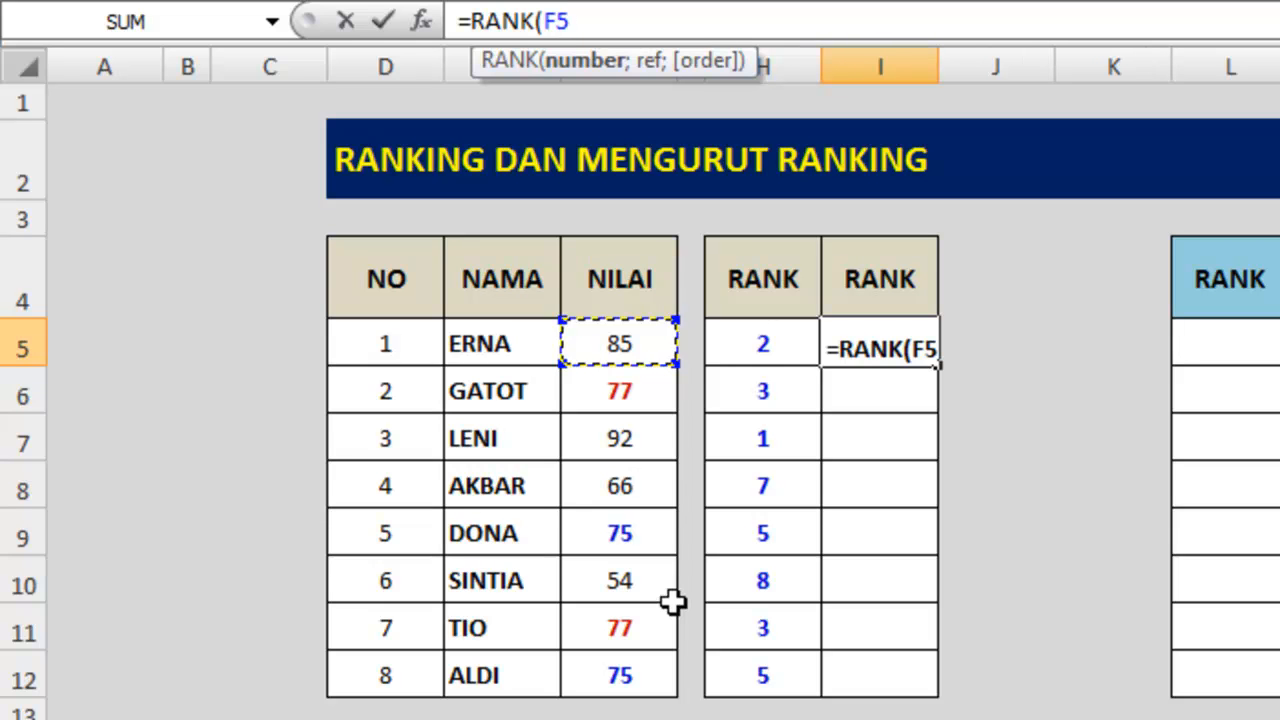
{"action": "type", "text": ";"}
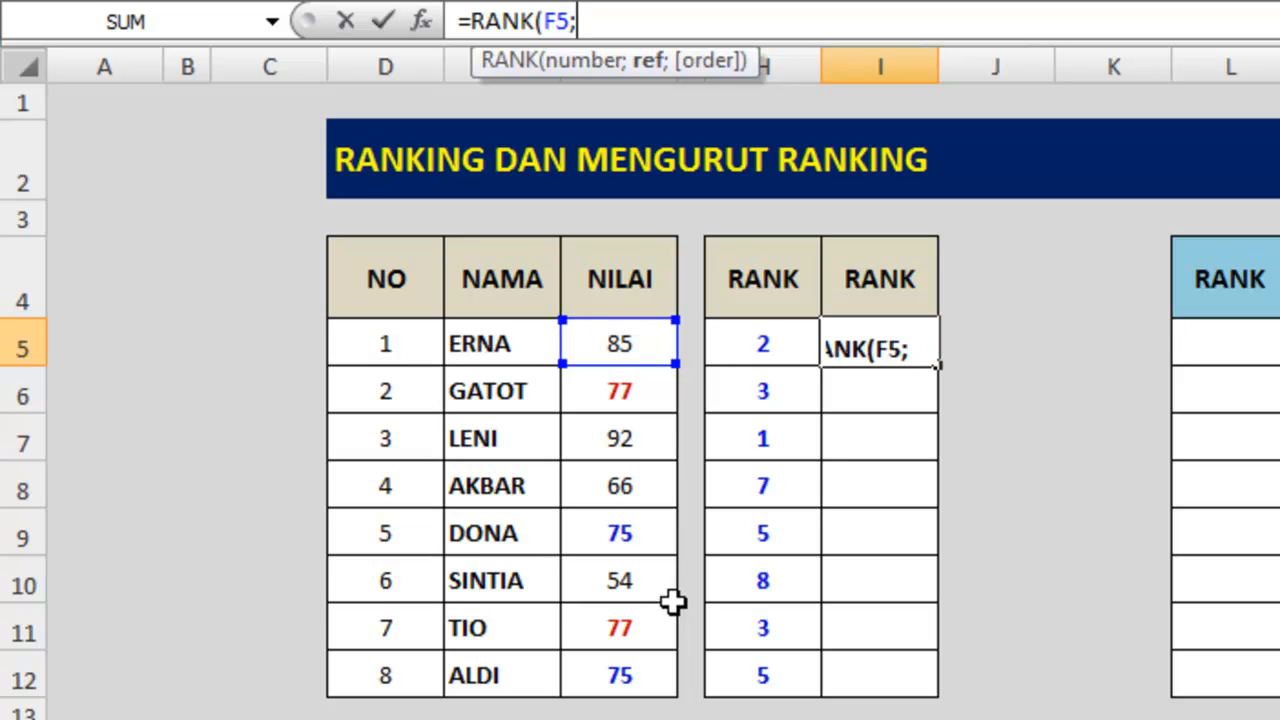
{"action": "left_click", "coordinate": [617, 355]}
{"action": "left_click_drag", "start_coordinate": [617, 355], "coordinate": [617, 689]}
- Make the range in the I5 formula absolute and close the function as =RANK(F5;$F$5:$F$12)
{"action": "left_click", "coordinate": [578, 21]}
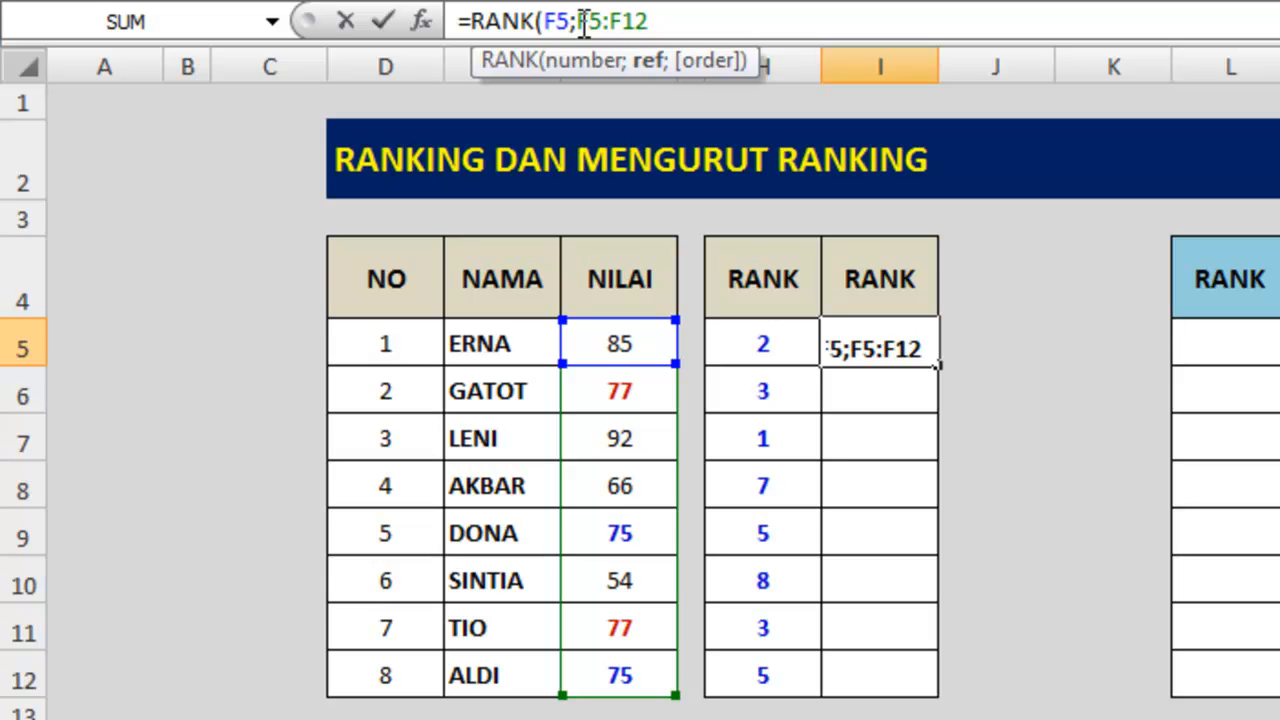
{"action": "type", "text": "$"}
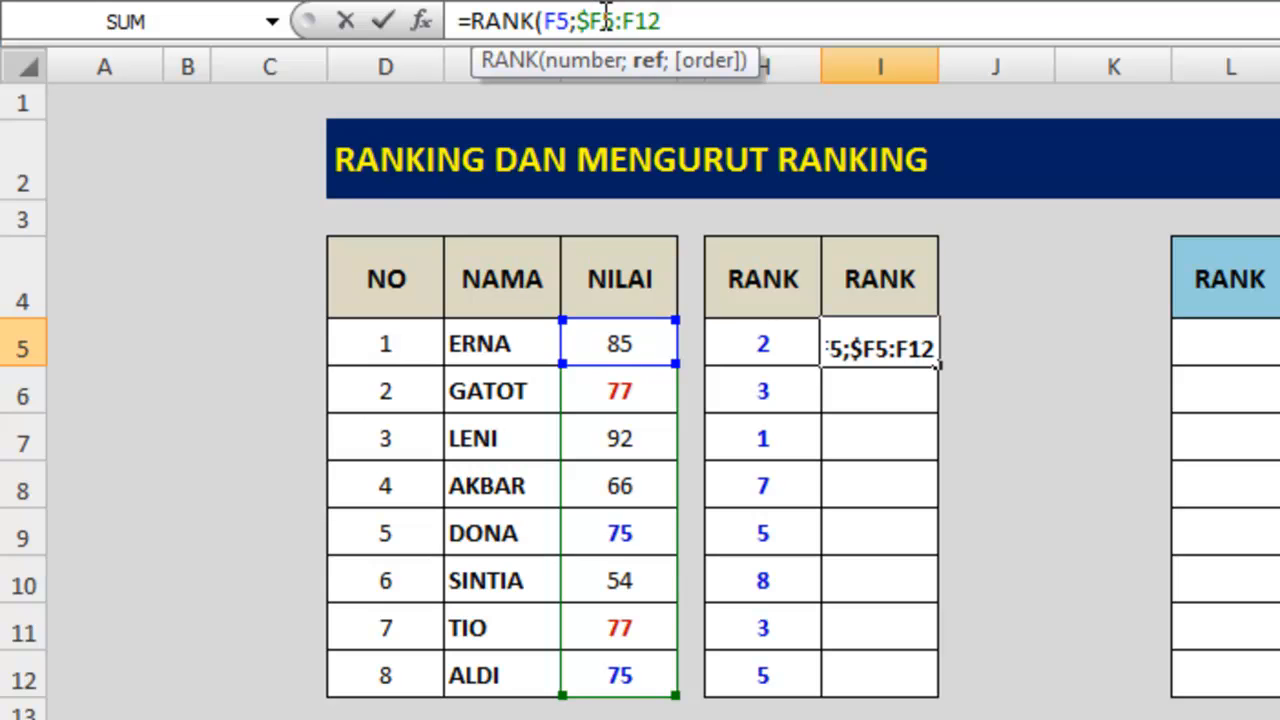
{"action": "left_click", "coordinate": [604, 20]}
{"action": "type", "text": "$"}
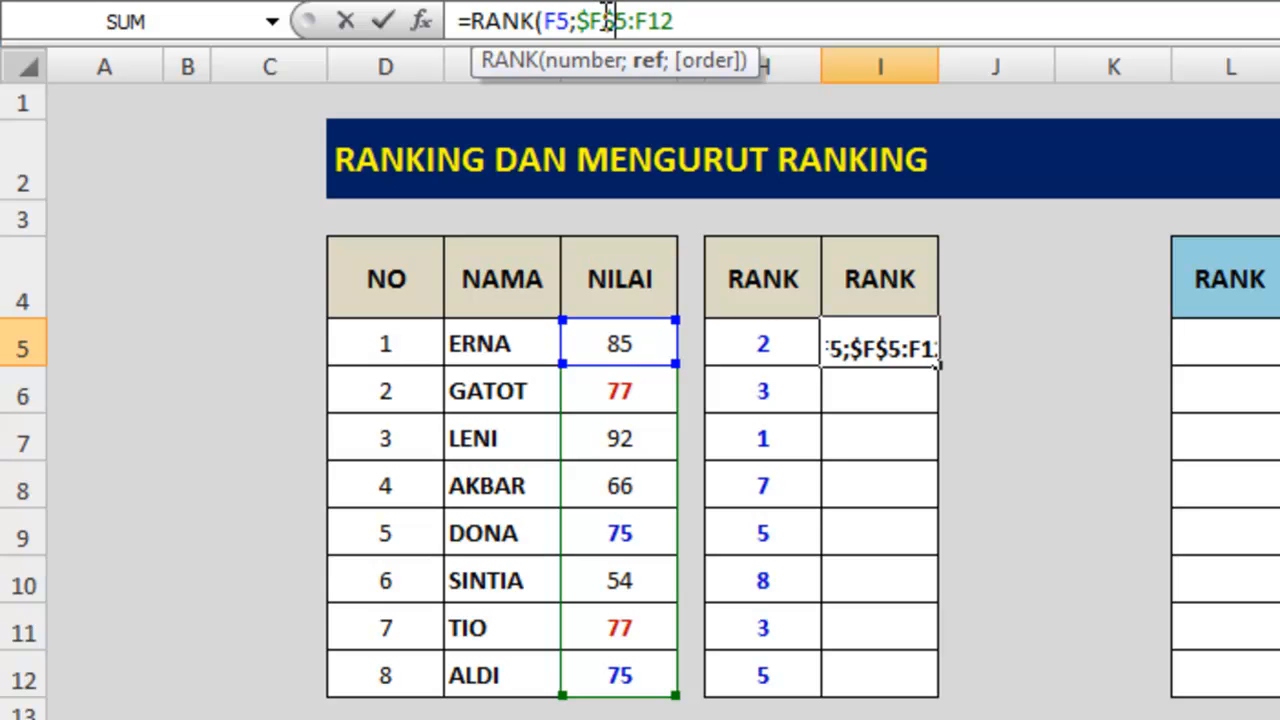
{"action": "left_click", "coordinate": [637, 20]}
{"action": "type", "text": "$"}
{"action": "left_click", "coordinate": [663, 20]}
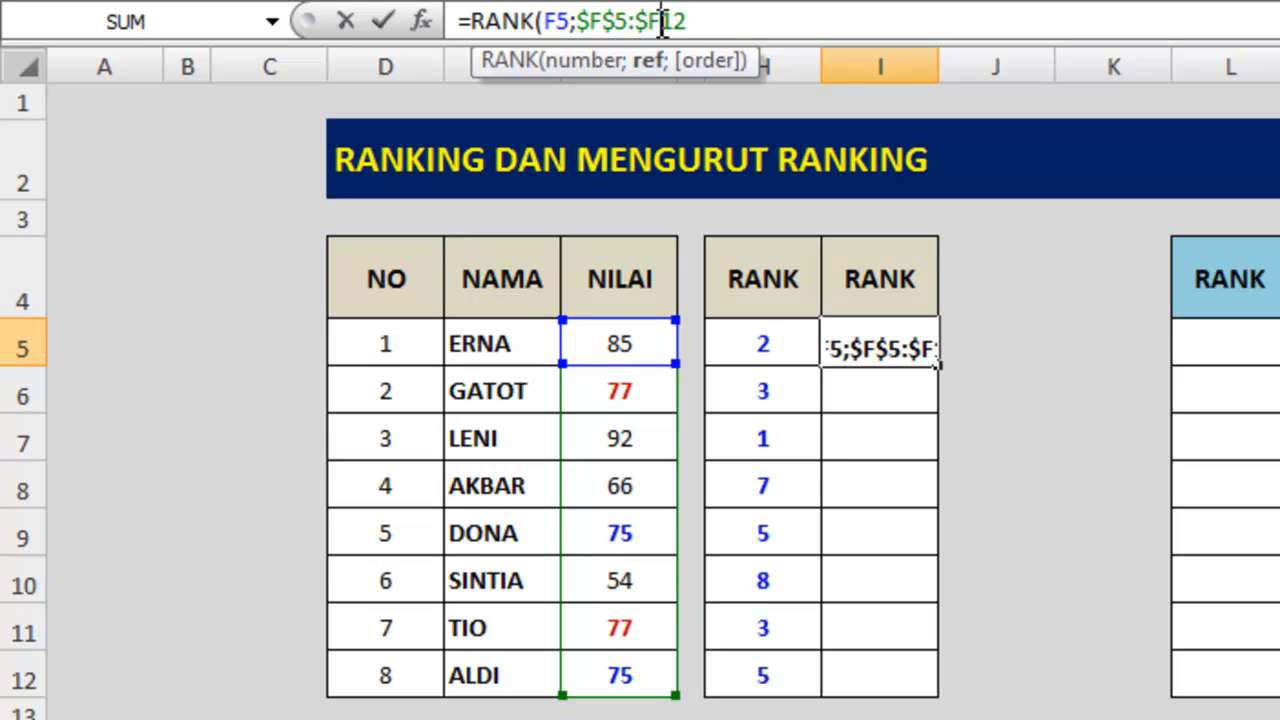
{"action": "type", "text": "$"}
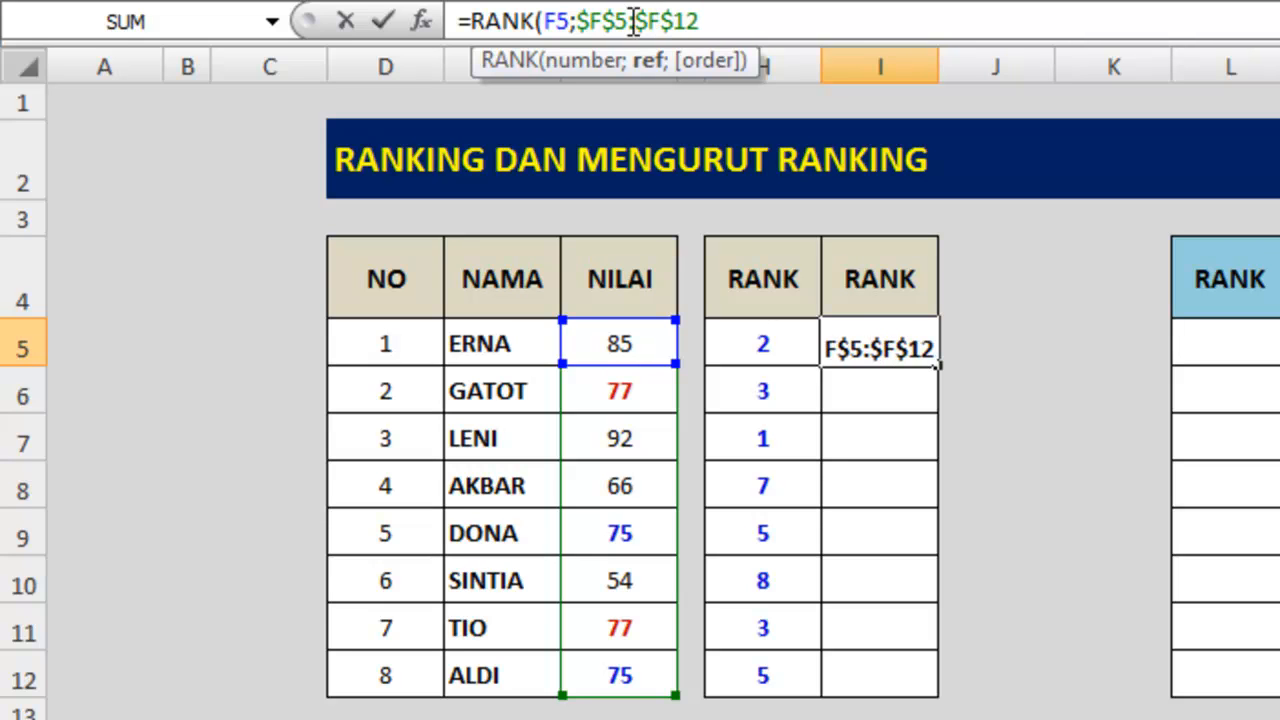
{"action": "left_click", "coordinate": [726, 22]}
{"action": "type", "text": ")"}
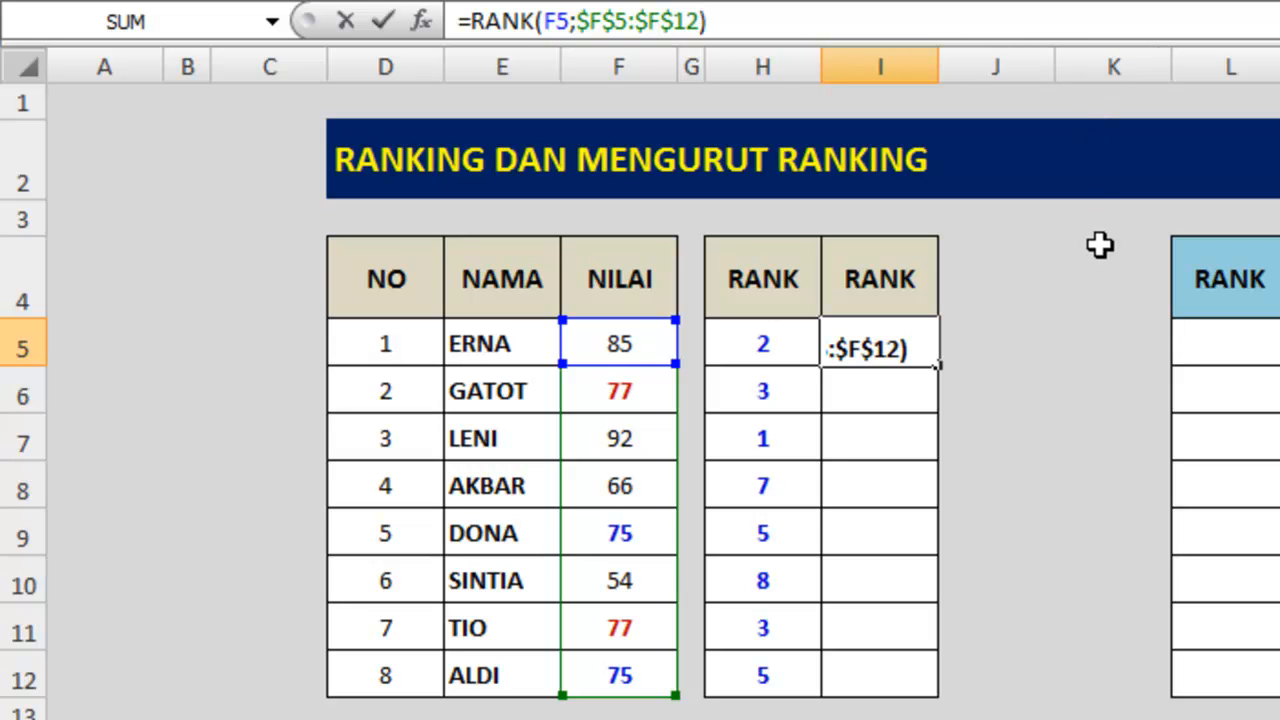
- Extend the I5 formula with +COUNTIF(F5:F12;F5)-1 after the RANK function
{"action": "type", "text": "+COUNTIF"}
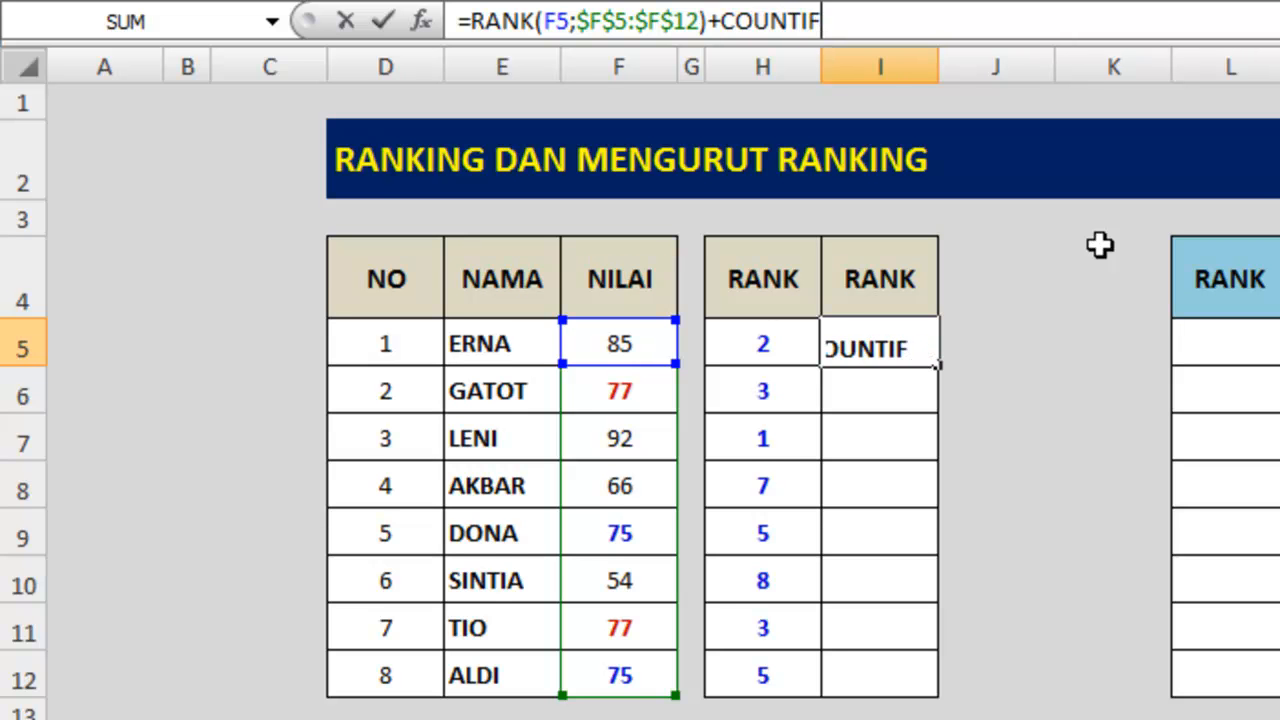
{"action": "type", "text": "("}
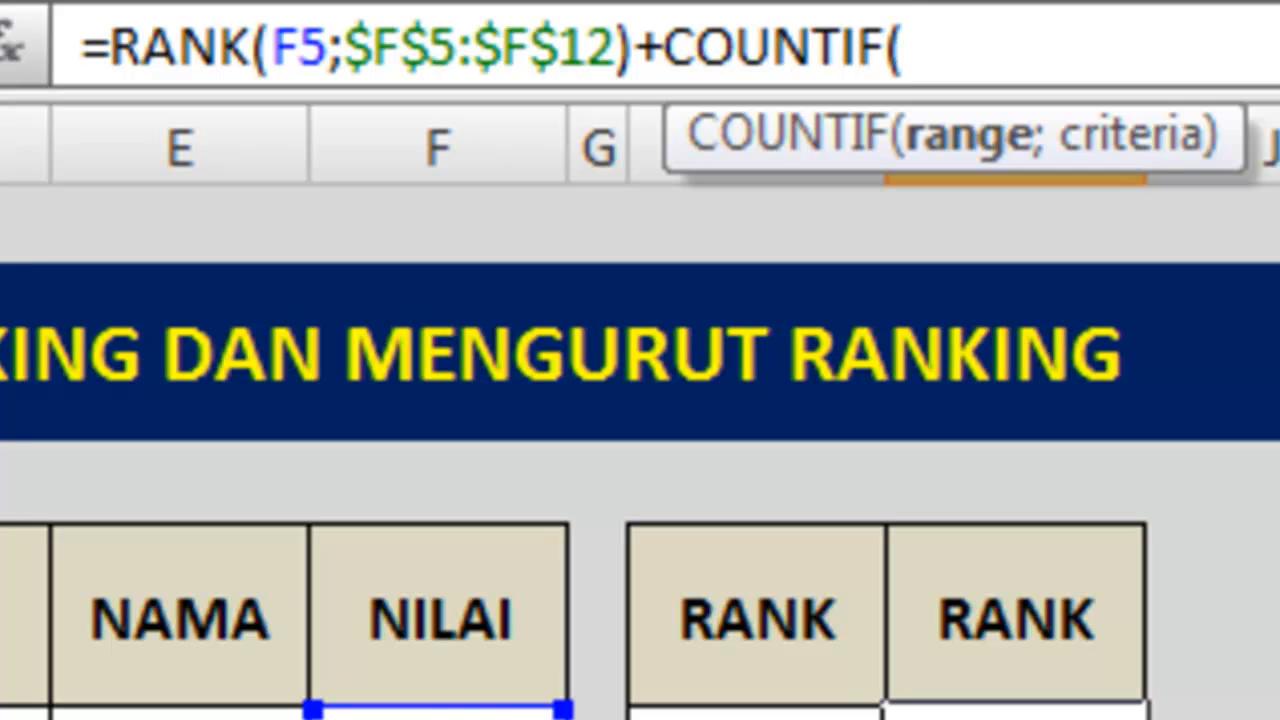
{"action": "left_click", "coordinate": [438, 716]}
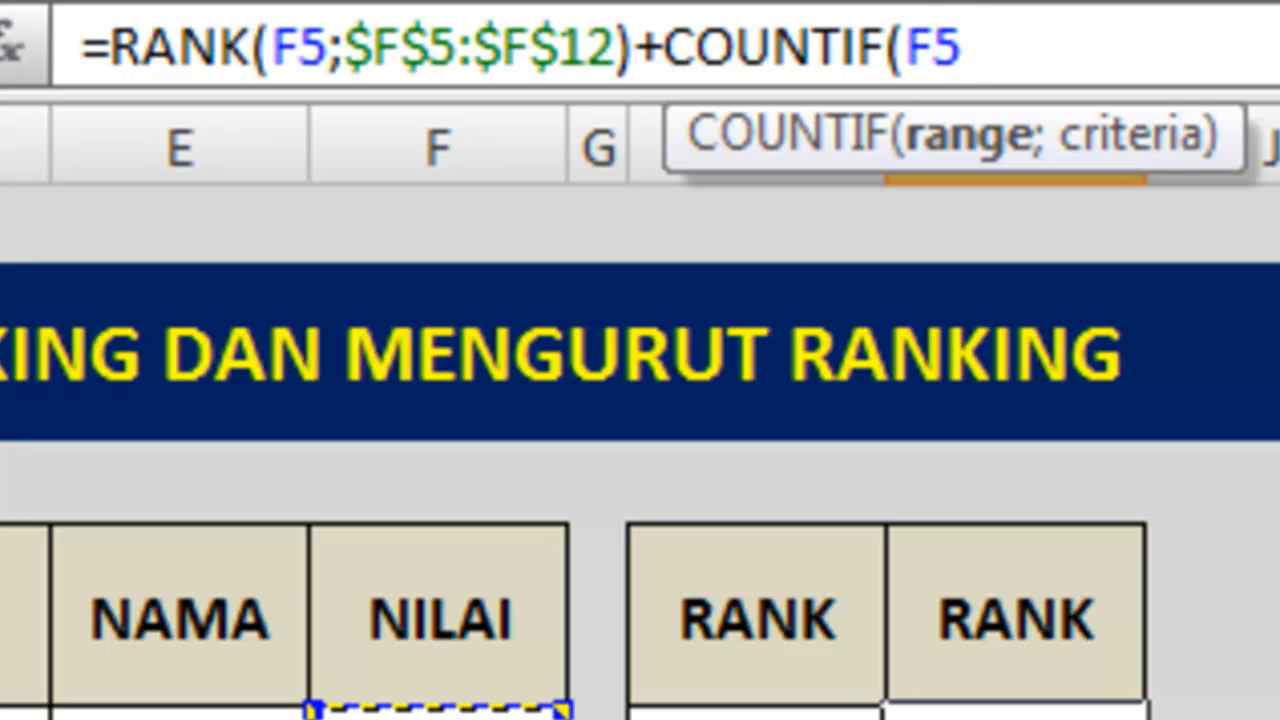
{"action": "left_click_drag", "start_coordinate": [438, 716], "coordinate": [626, 654]}
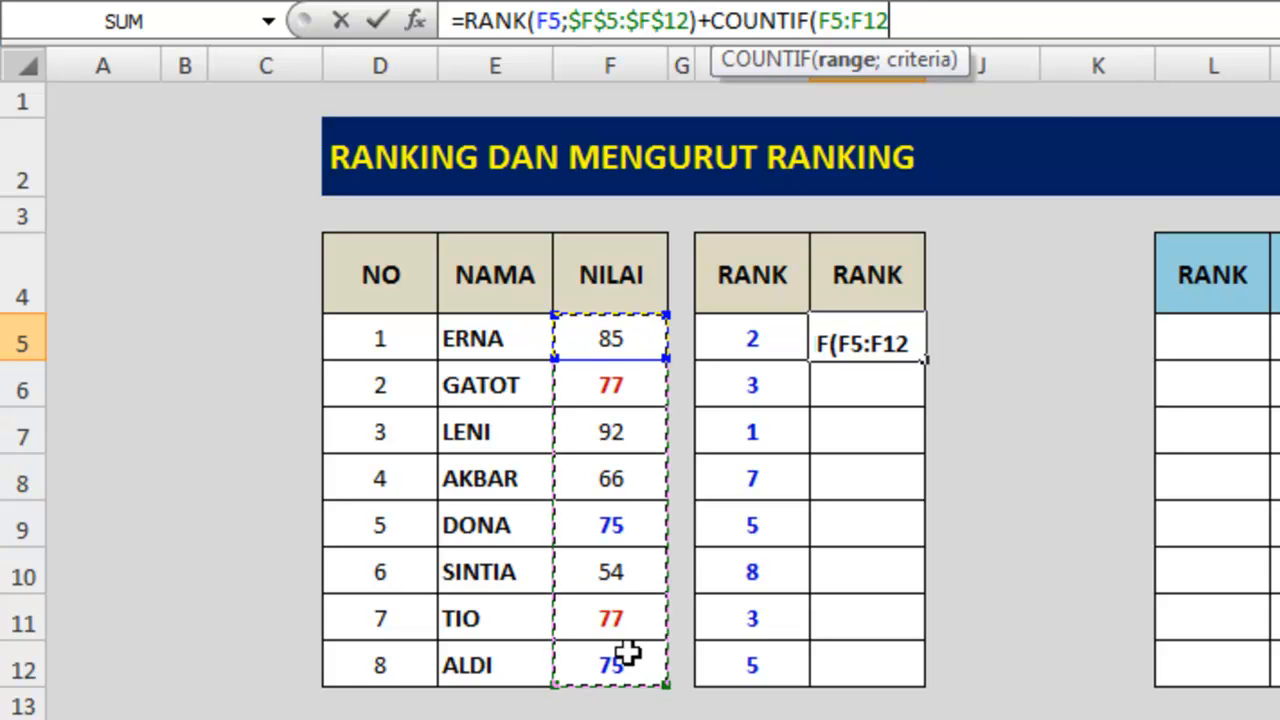
{"action": "type", "text": ";"}
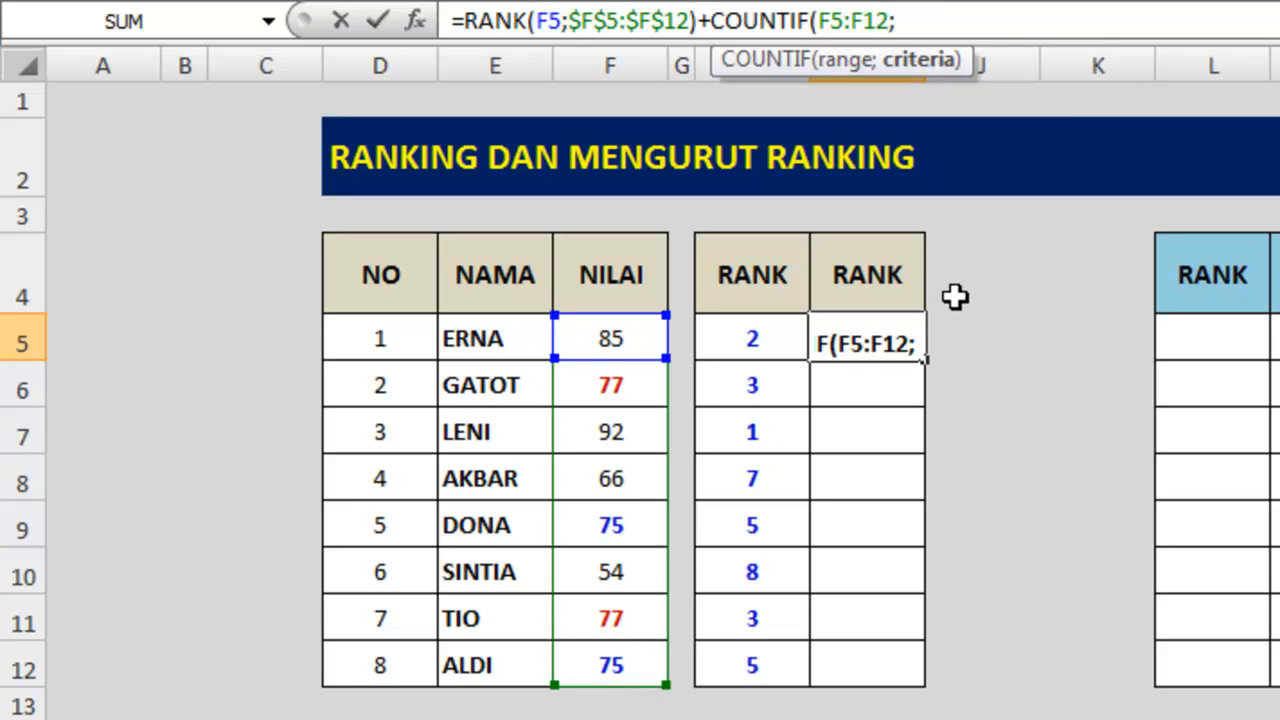
{"action": "left_click", "coordinate": [597, 341]}
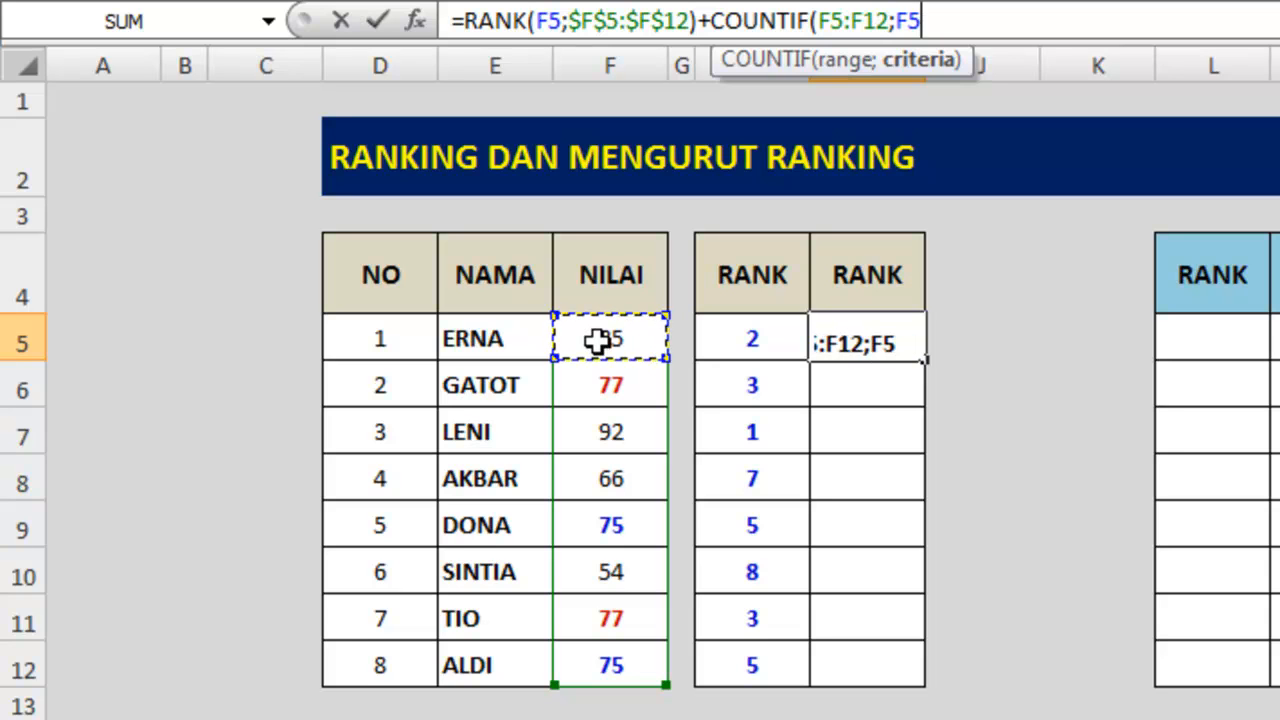
{"action": "type", "text": ")"}
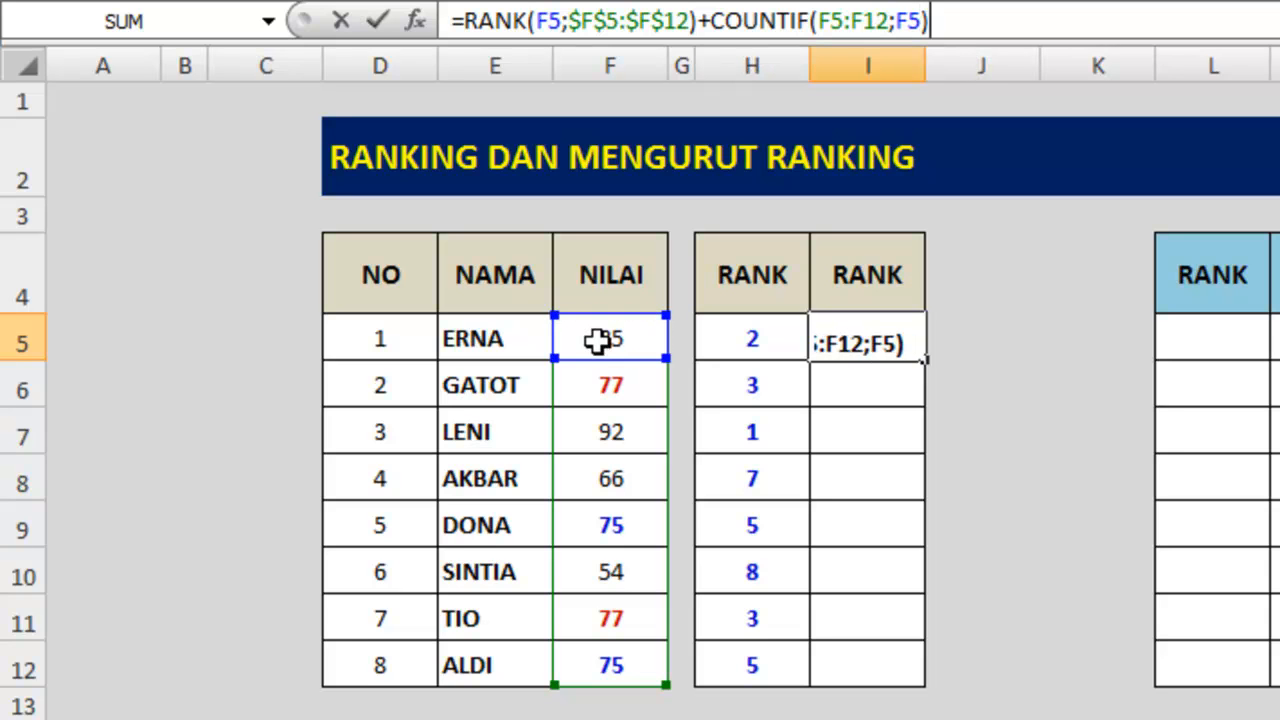
{"action": "type", "text": "-1"}
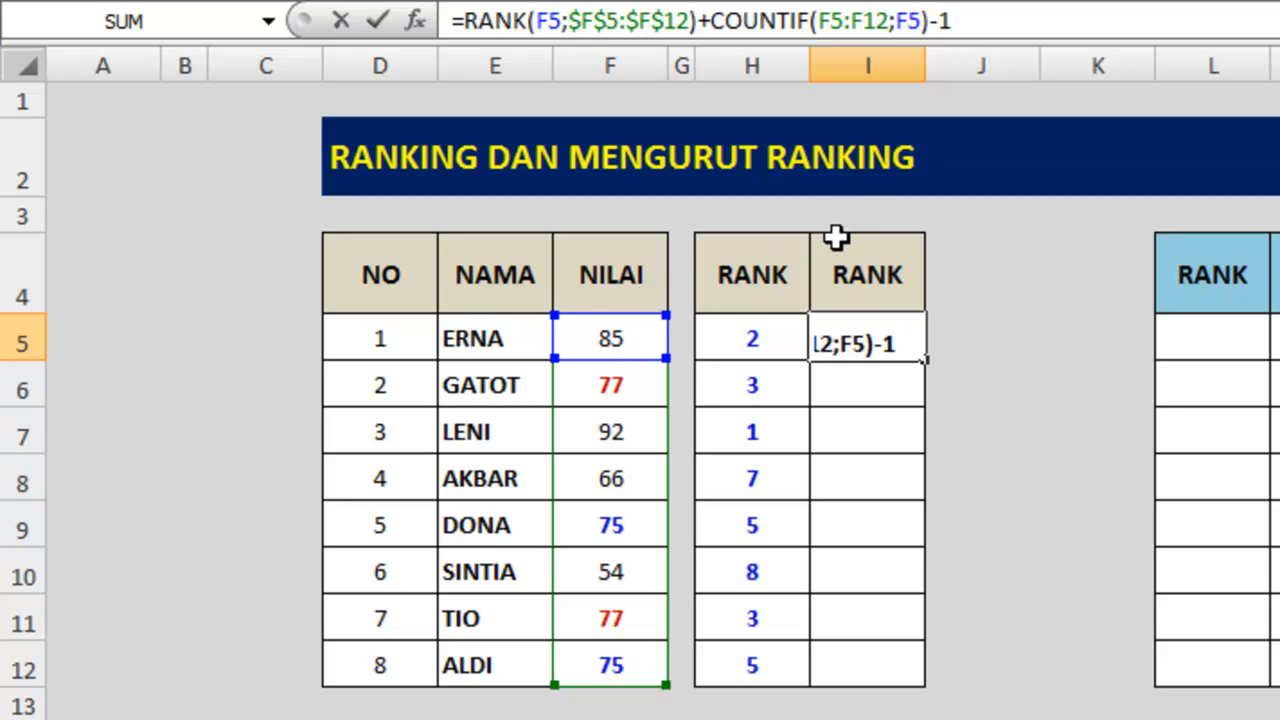
- Anchor the end row of the COUNTIF range in I5 as F5:F$12 and enter the formula
{"action": "left_click", "coordinate": [863, 20]}
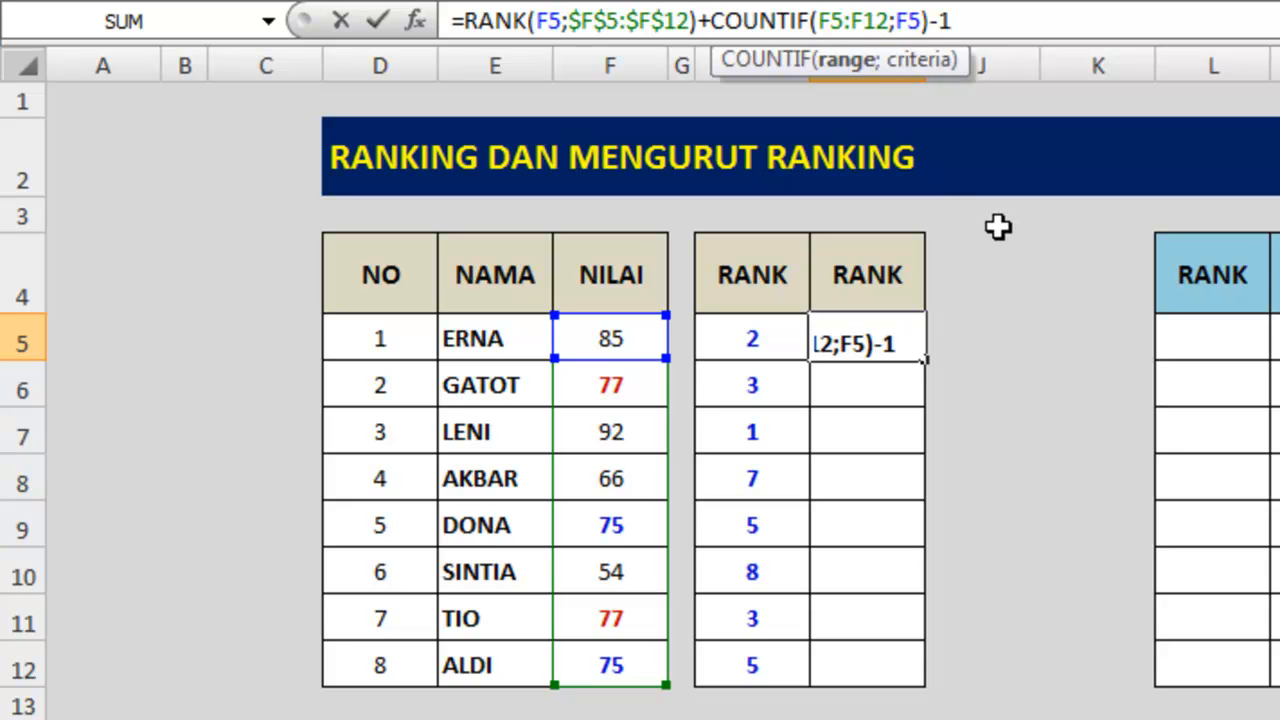
{"action": "type", "text": "$"}
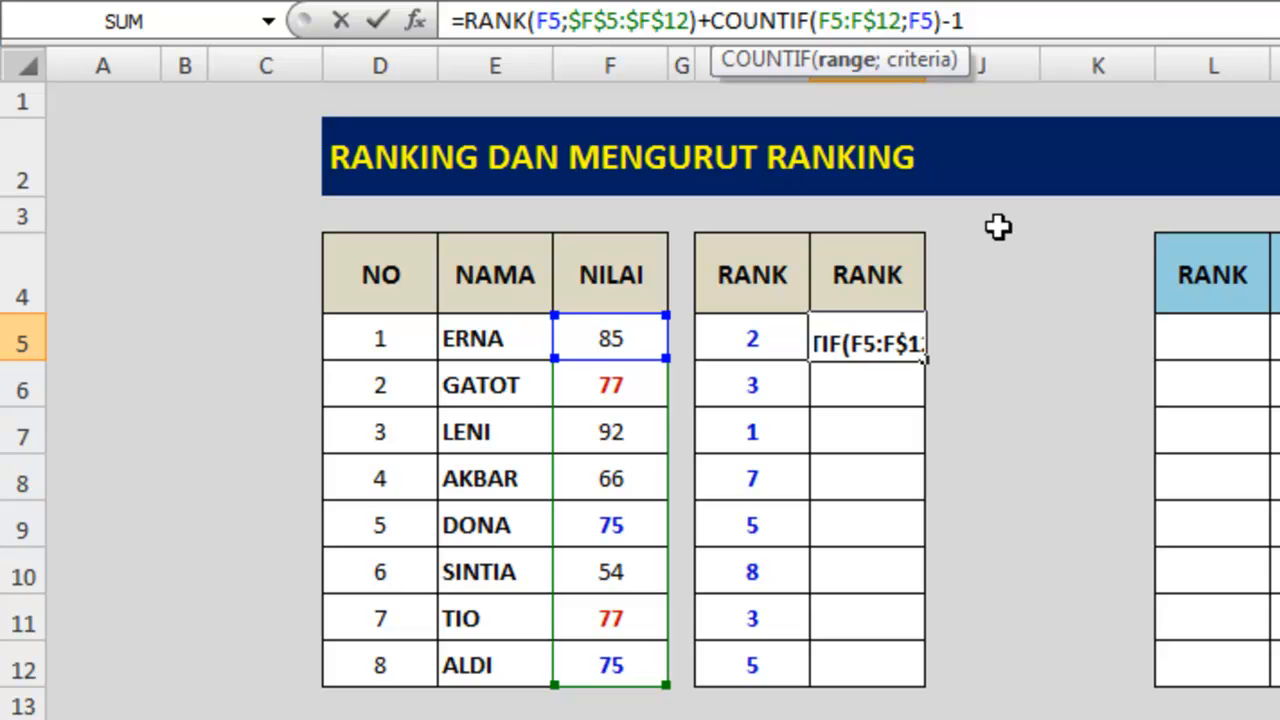
{"action": "left_click", "coordinate": [982, 18]}
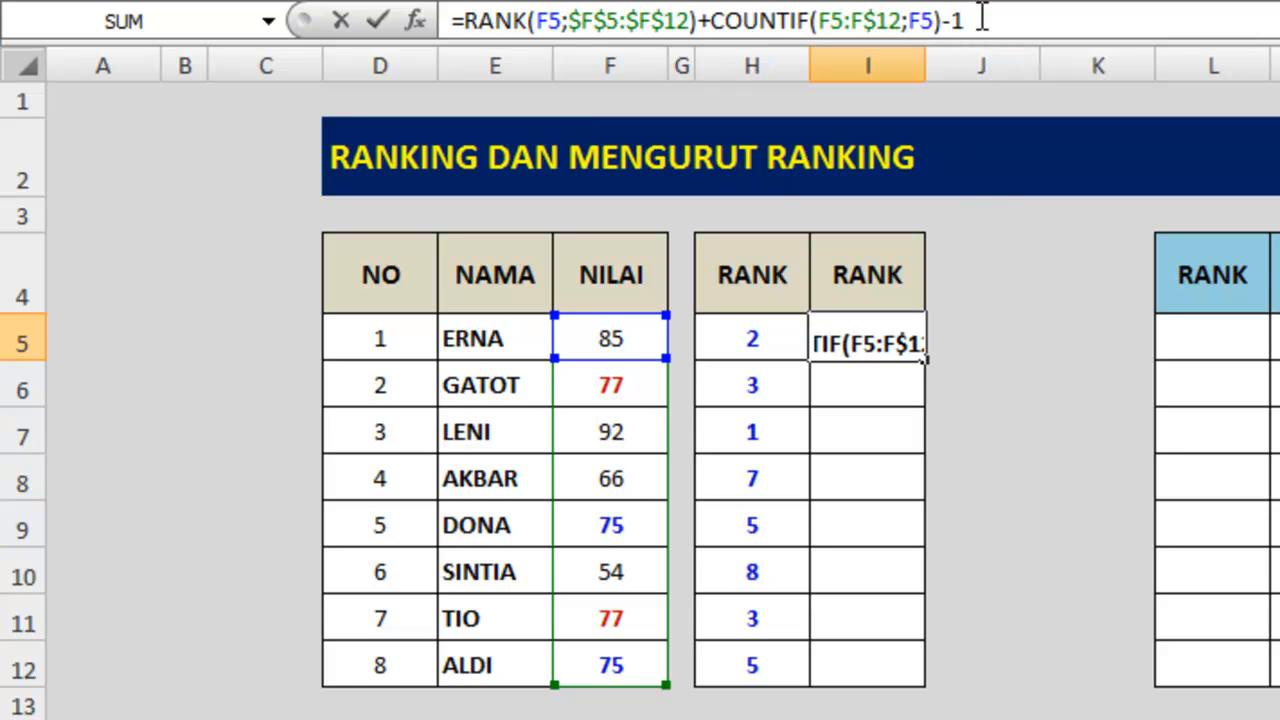
{"action": "key", "text": "Return"}
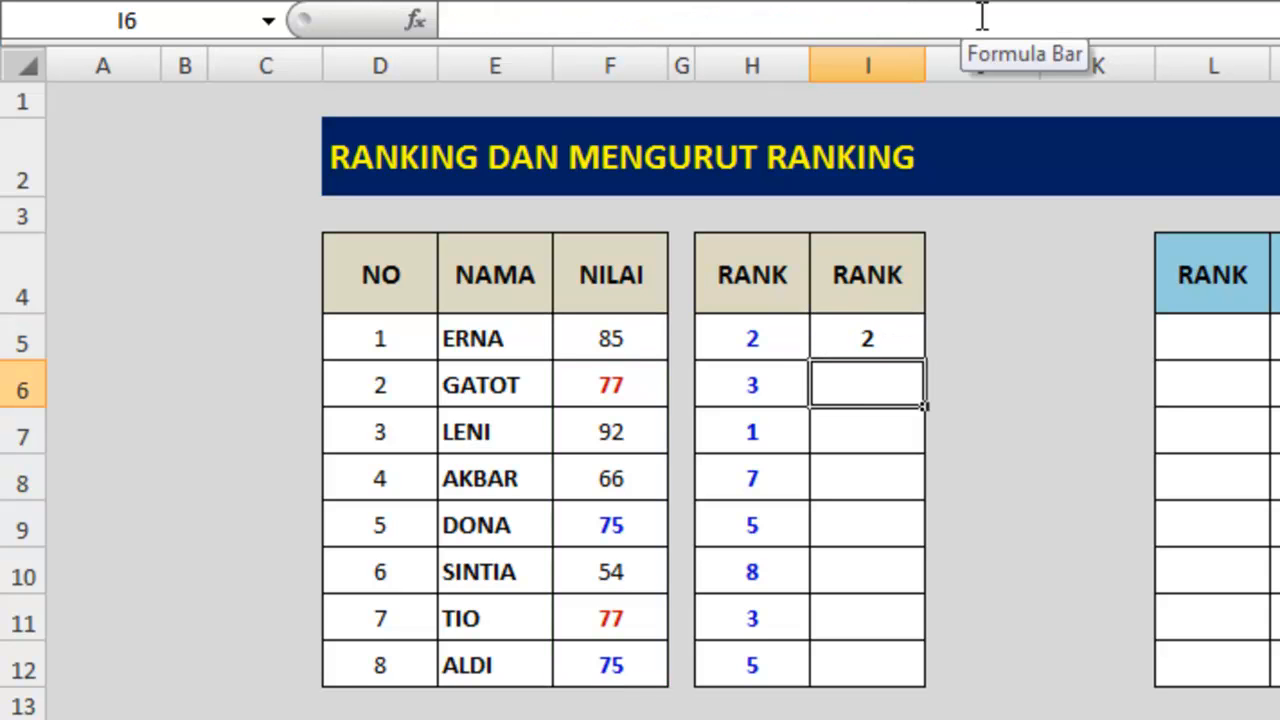
- Fill the combined RANK and COUNTIF formula from I5 down through I12
{"action": "left_click", "coordinate": [858, 335]}
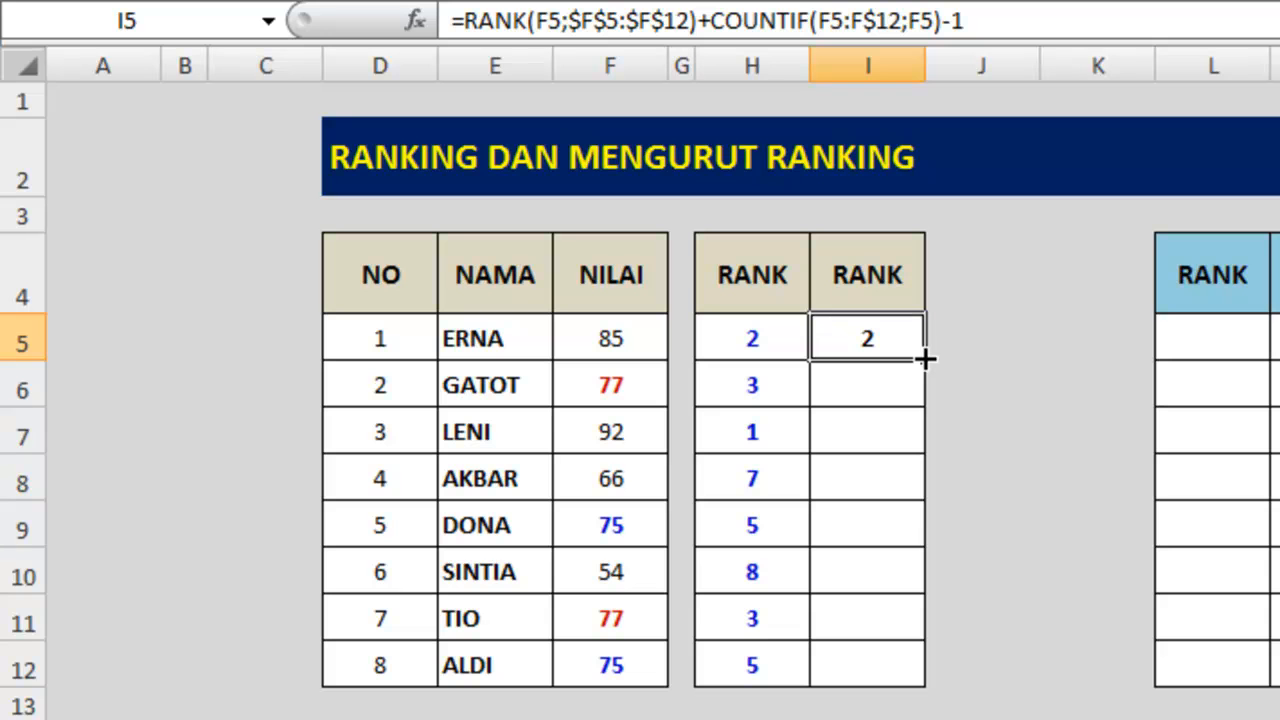
{"action": "left_click_drag", "start_coordinate": [925, 358], "coordinate": [928, 684]}
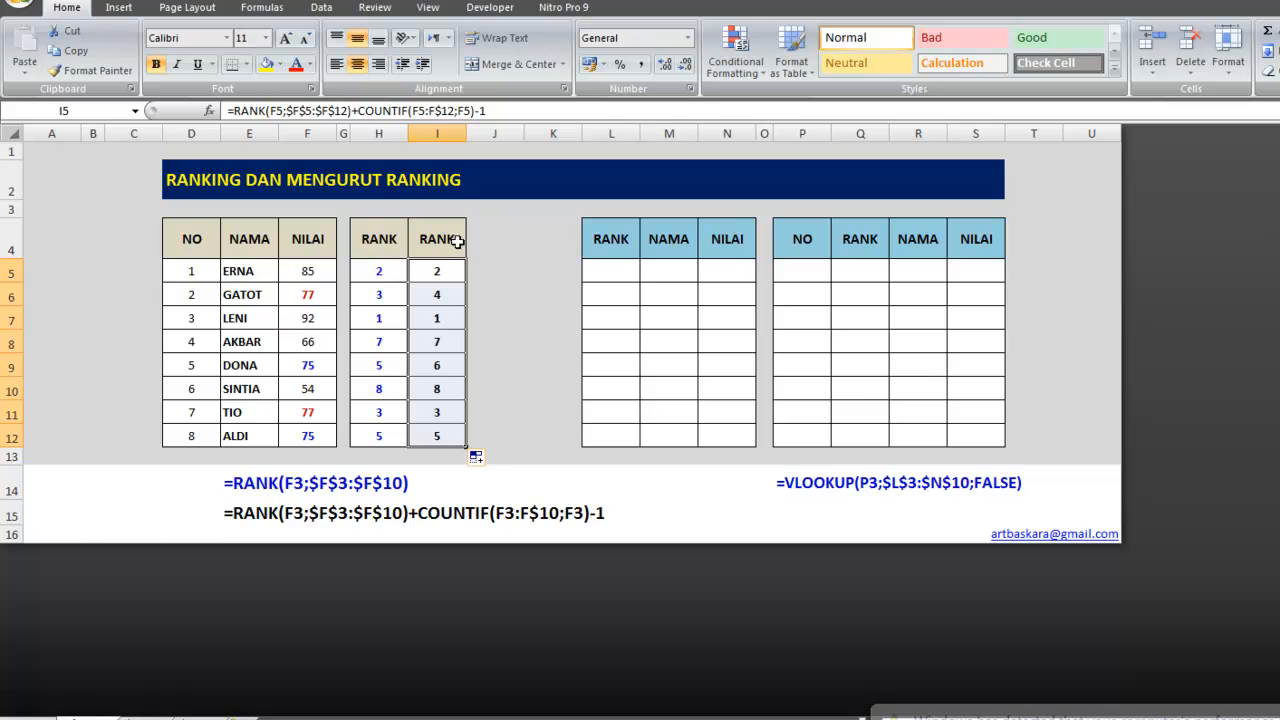
{"action": "left_click", "coordinate": [485, 270]}
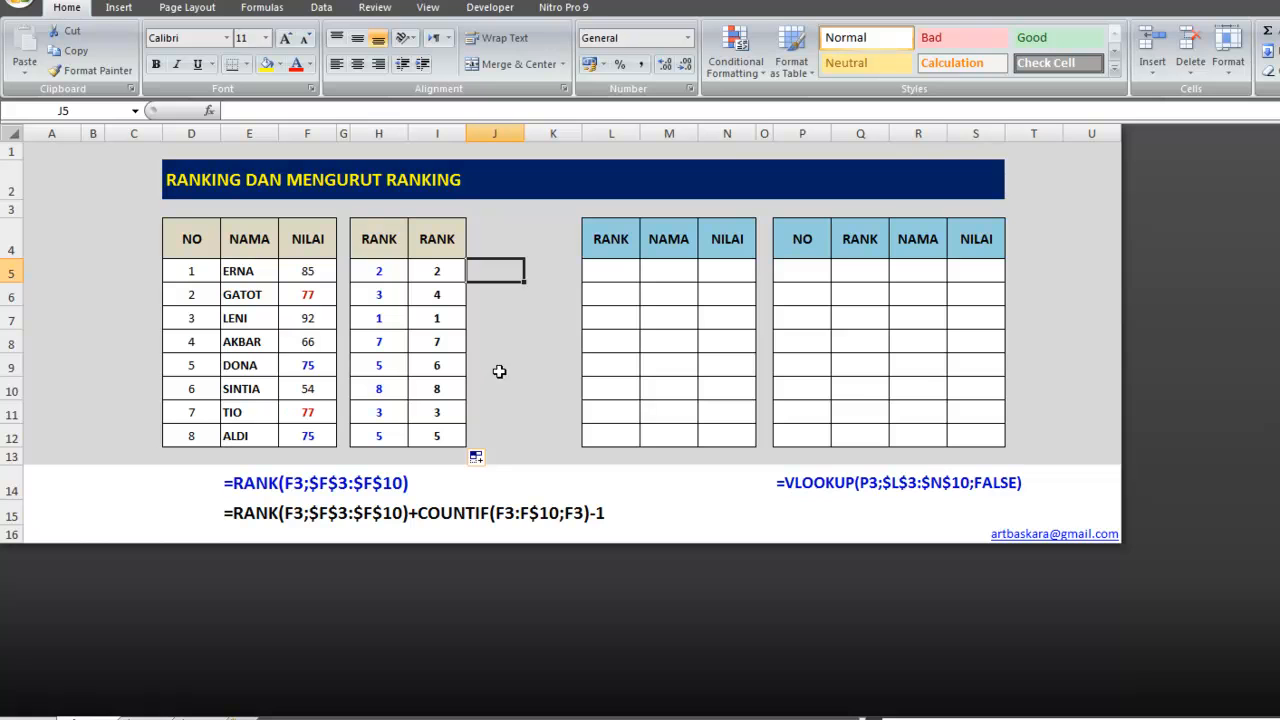
- Link L5 to the duplicate-free rank with =I5 and fill it down through L12
{"action": "left_click", "coordinate": [611, 271]}
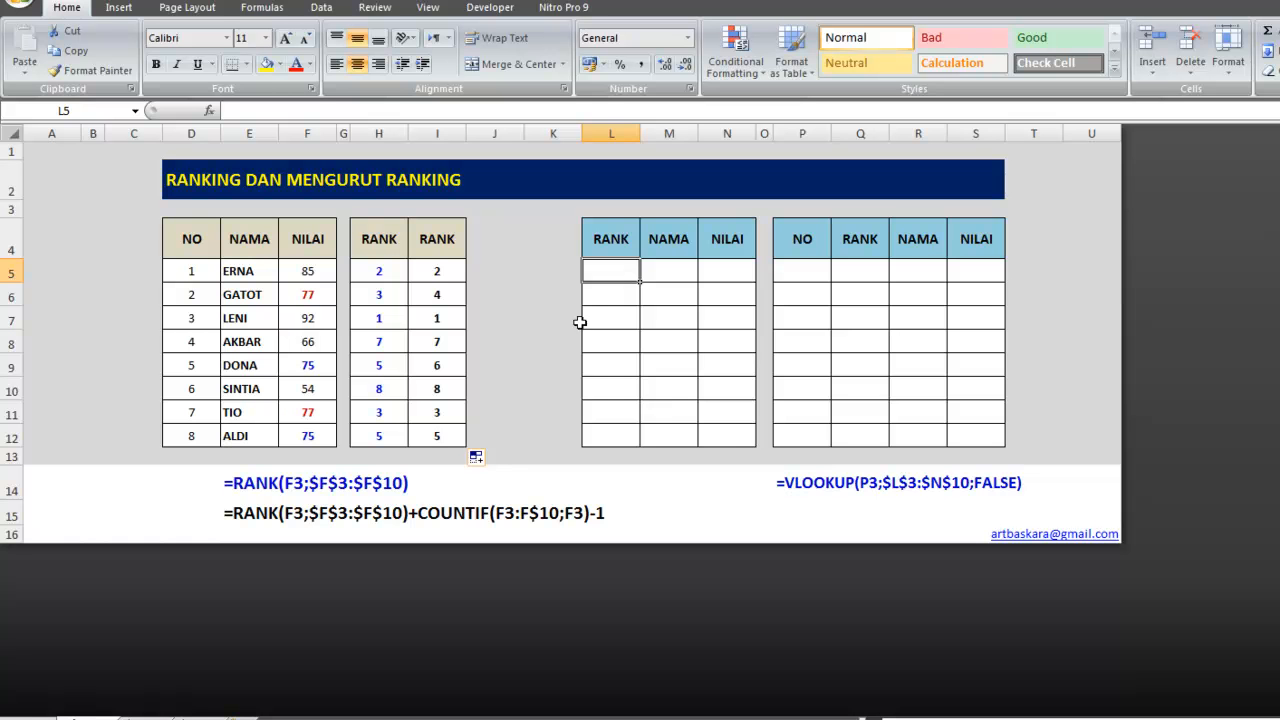
{"action": "type", "text": "="}
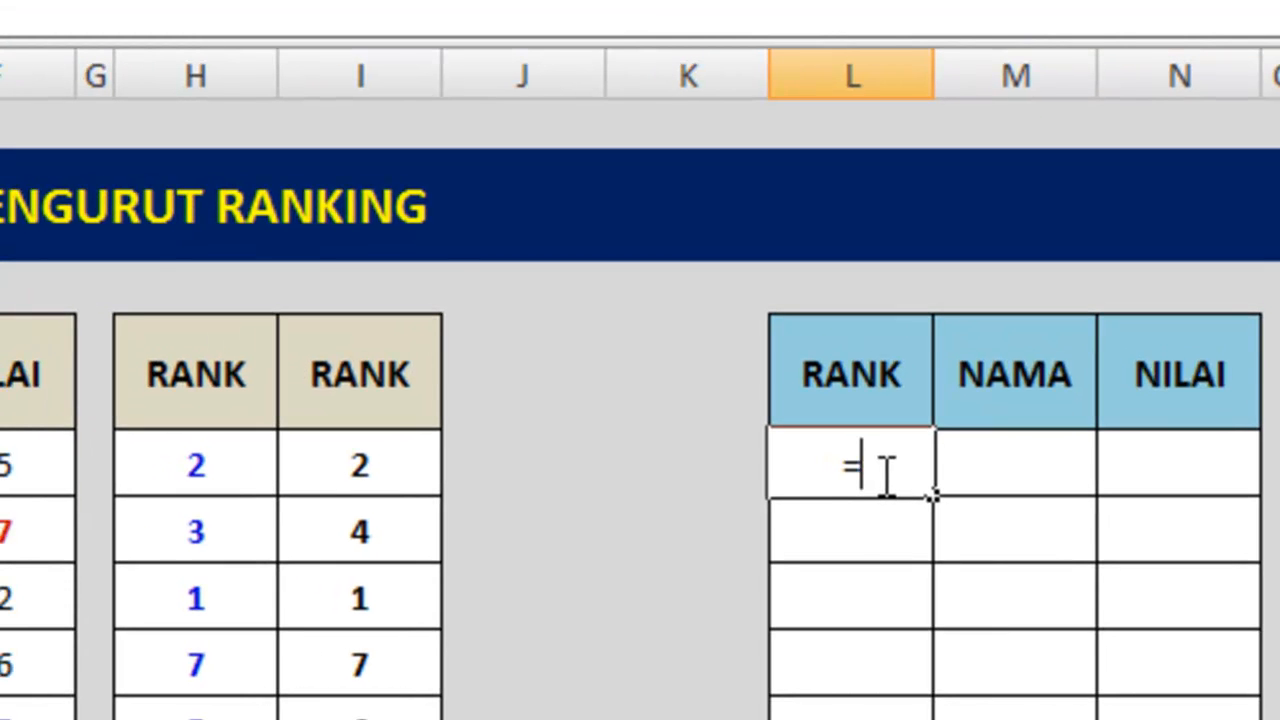
{"action": "left_click", "coordinate": [370, 464]}
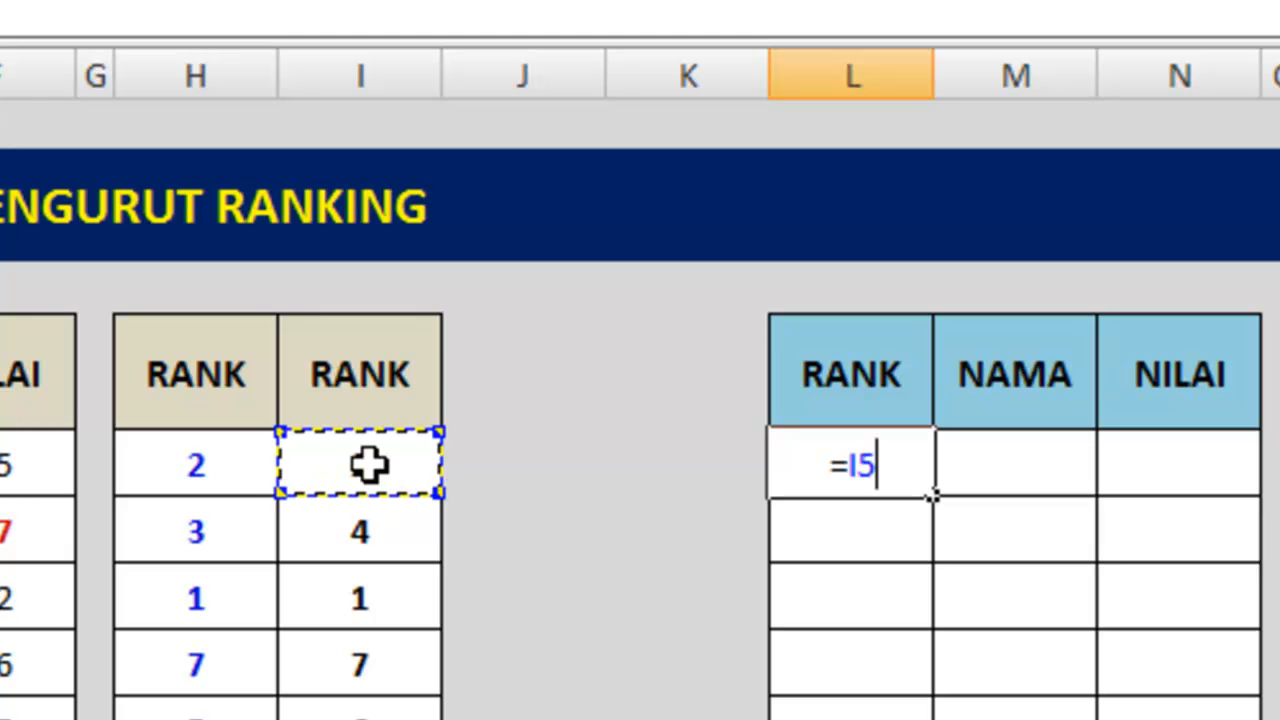
{"action": "key", "text": "Return"}
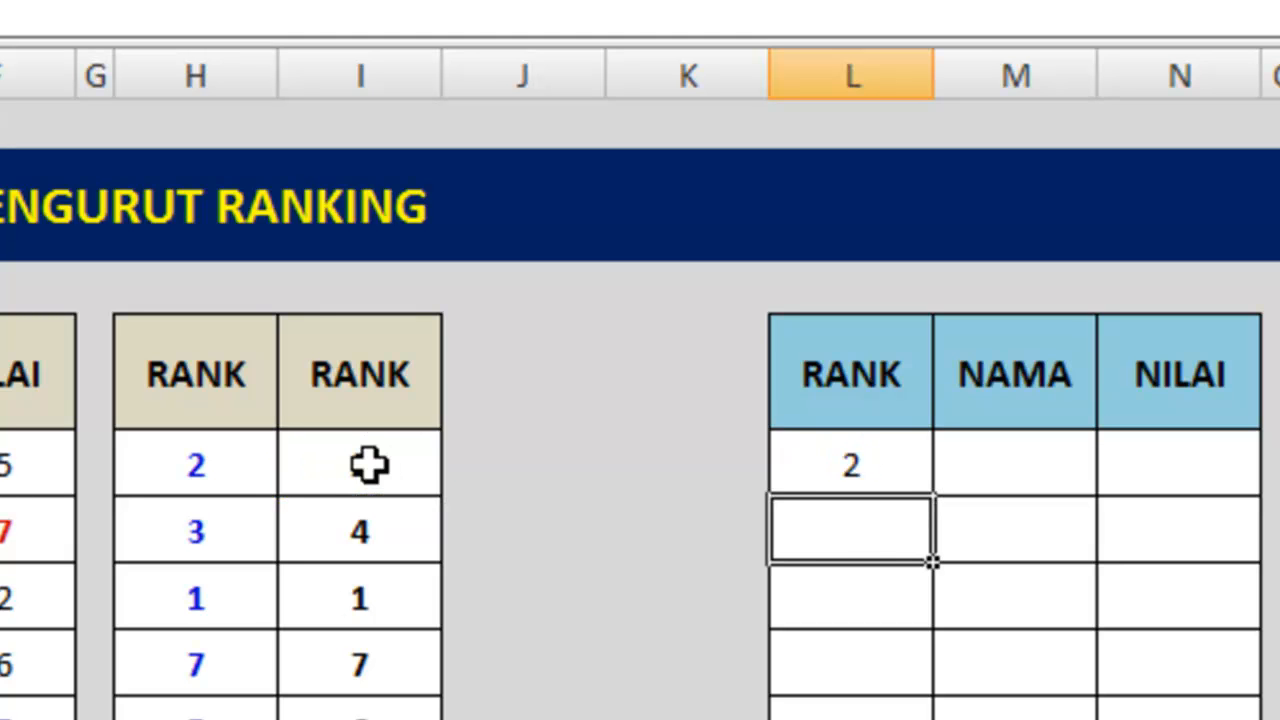
{"action": "left_click", "coordinate": [868, 468]}
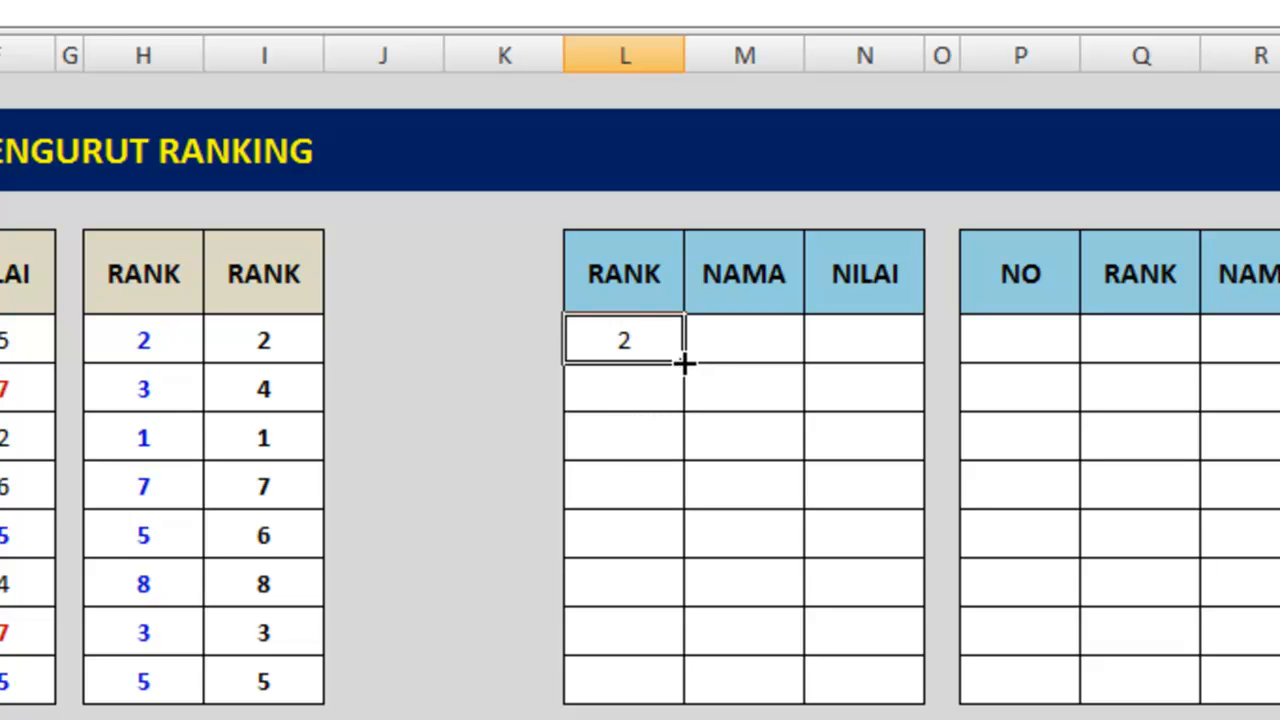
{"action": "left_click_drag", "start_coordinate": [684, 363], "coordinate": [684, 703]}
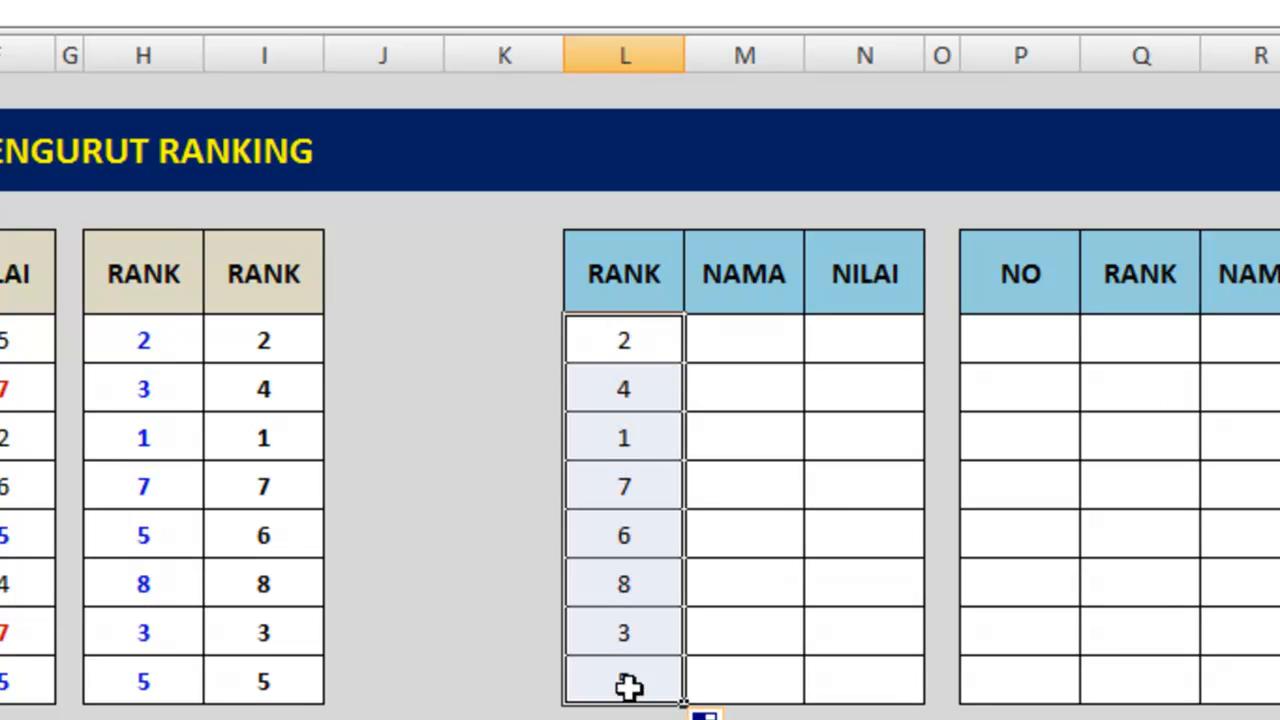
- Link the NAMA cell M5 to the source table with =E5 and fill it down through M12
{"action": "left_click", "coordinate": [754, 342]}
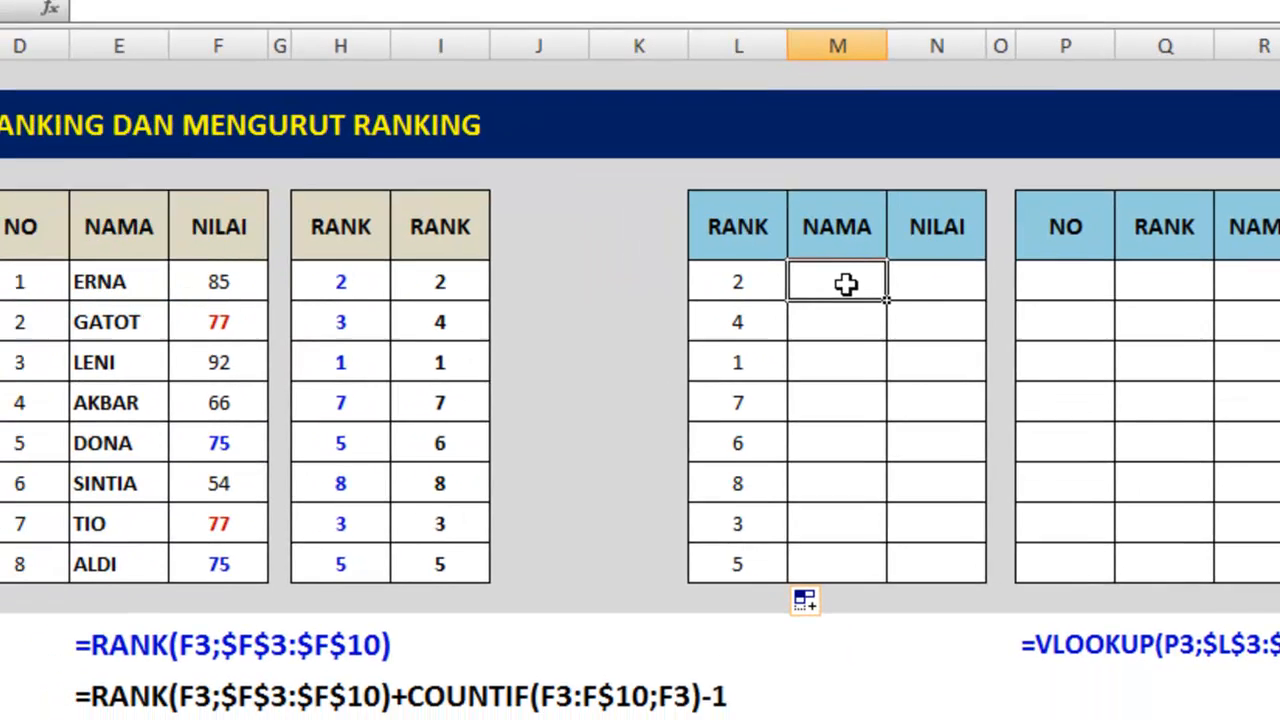
{"action": "type", "text": "="}
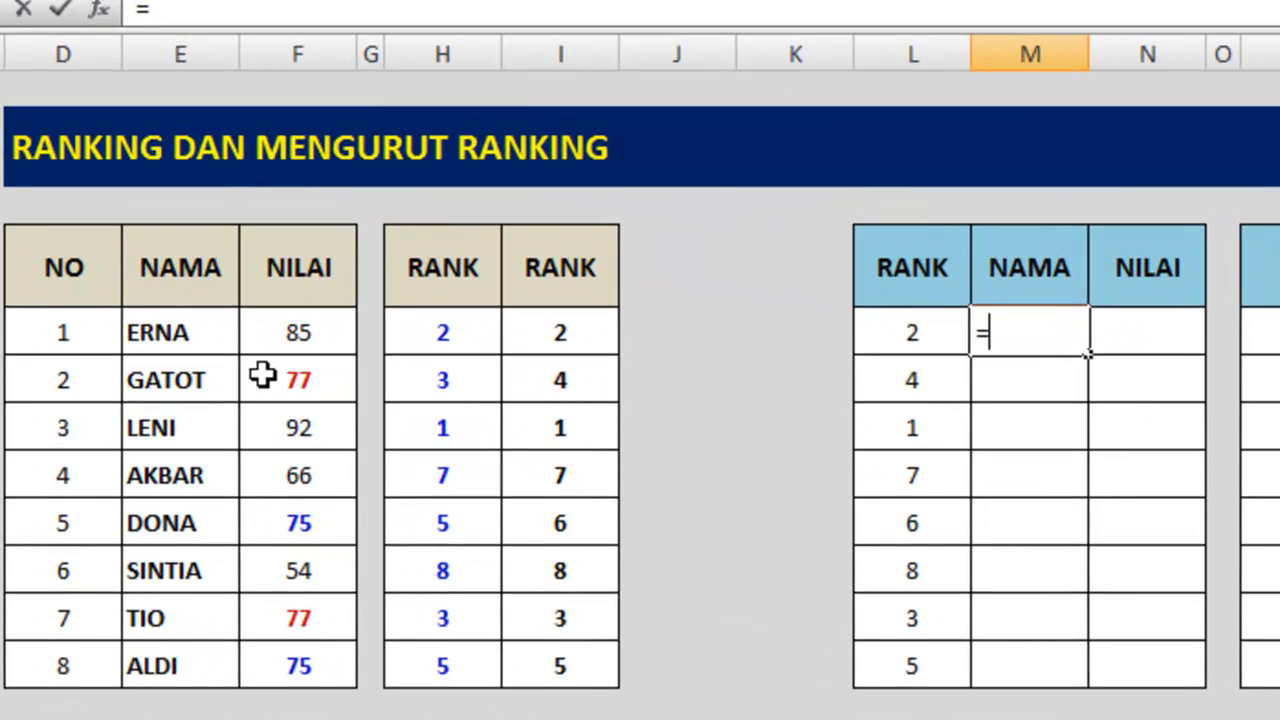
{"action": "left_click", "coordinate": [162, 332]}
{"action": "key", "text": "Return"}
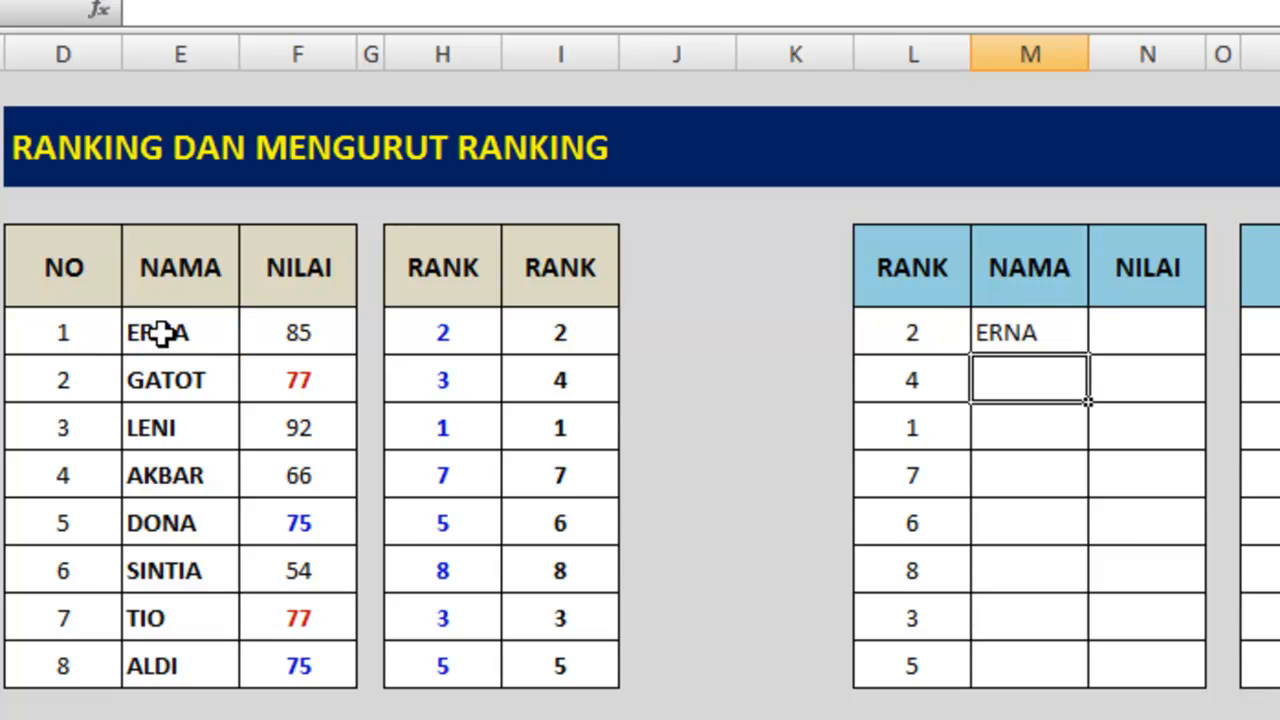
{"action": "left_click", "coordinate": [988, 333]}
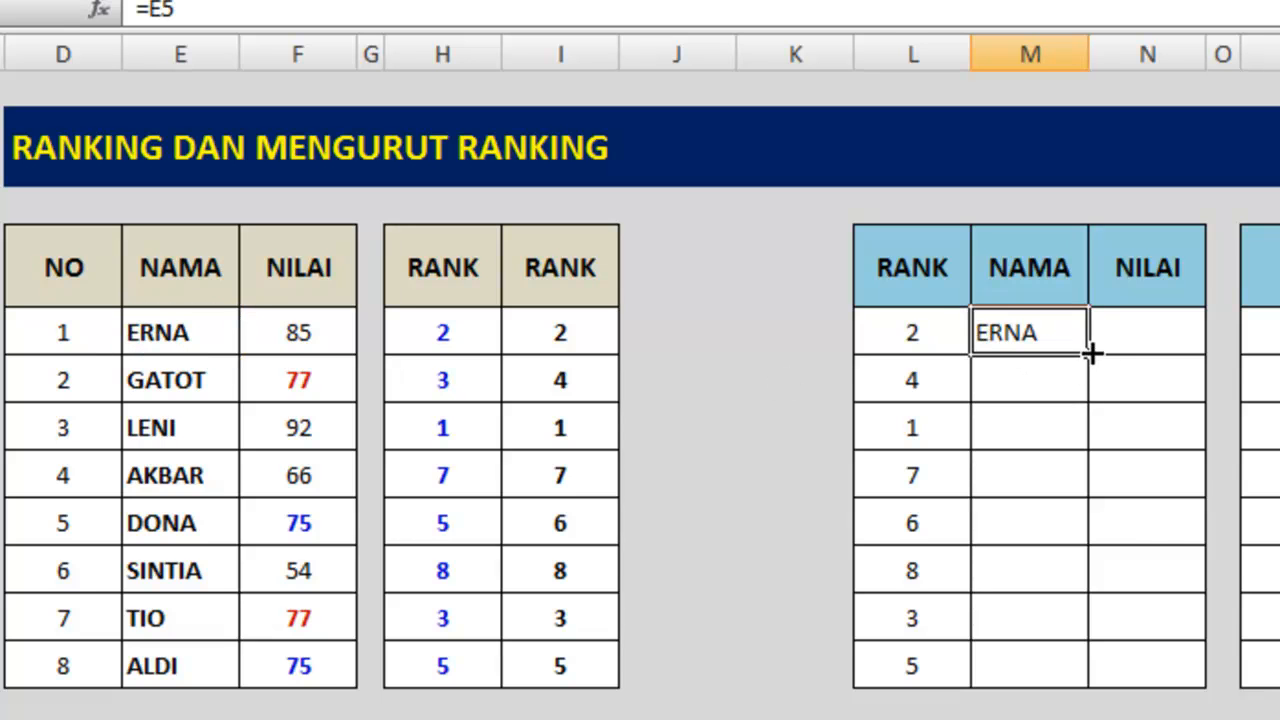
{"action": "left_click_drag", "start_coordinate": [1089, 354], "coordinate": [1087, 688]}
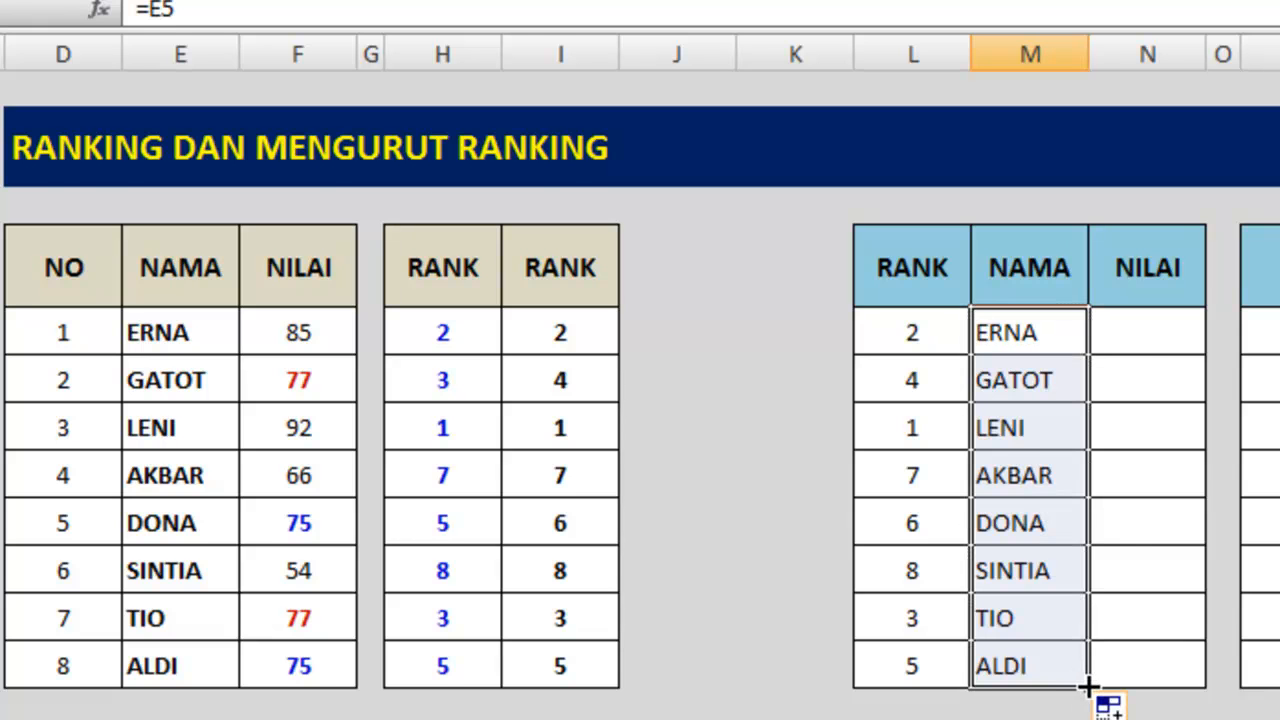
- Link the NILAI cell N5 to the source scores with =F5 and fill it down through N12
{"action": "left_click", "coordinate": [1138, 333]}
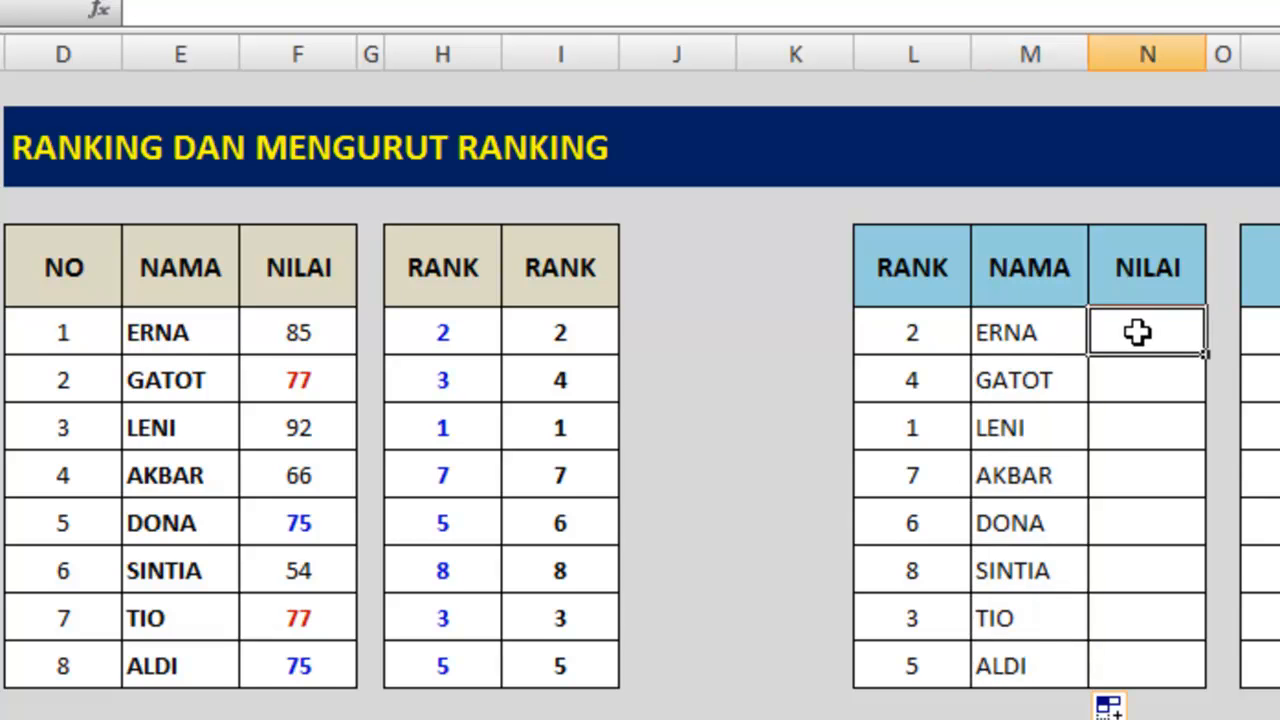
{"action": "type", "text": "="}
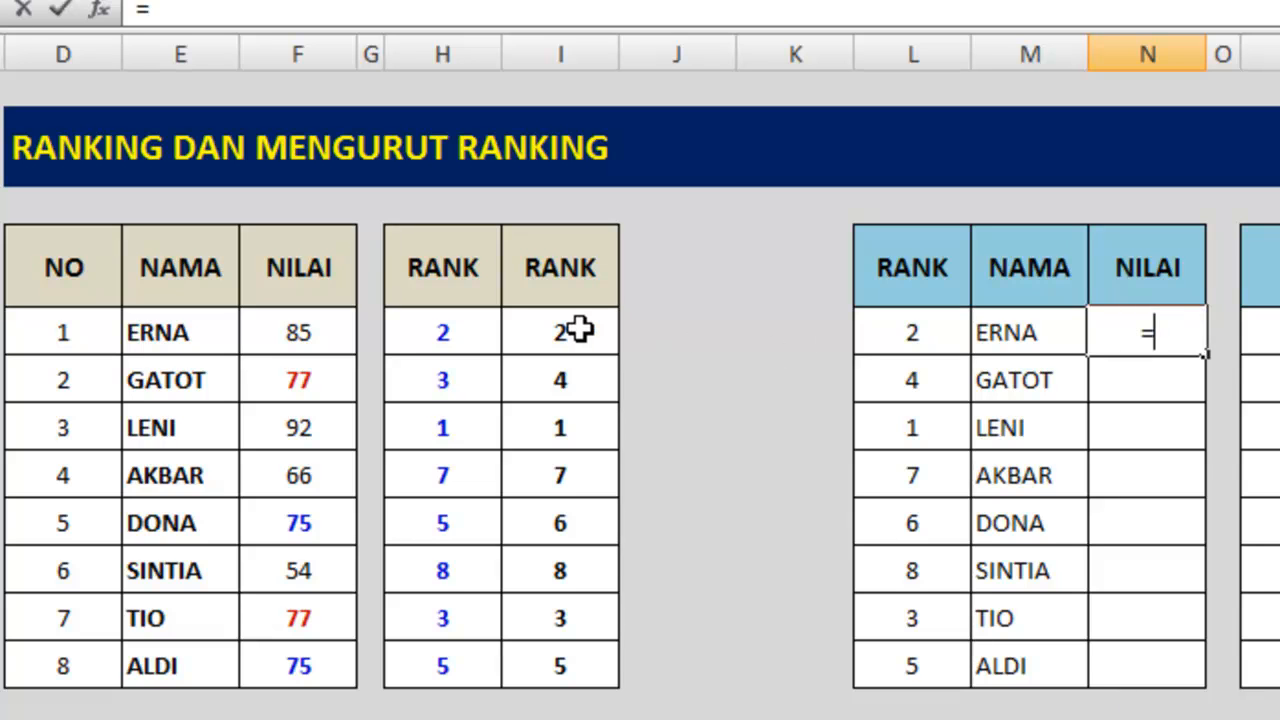
{"action": "left_click", "coordinate": [298, 333]}
{"action": "key", "text": "Return"}
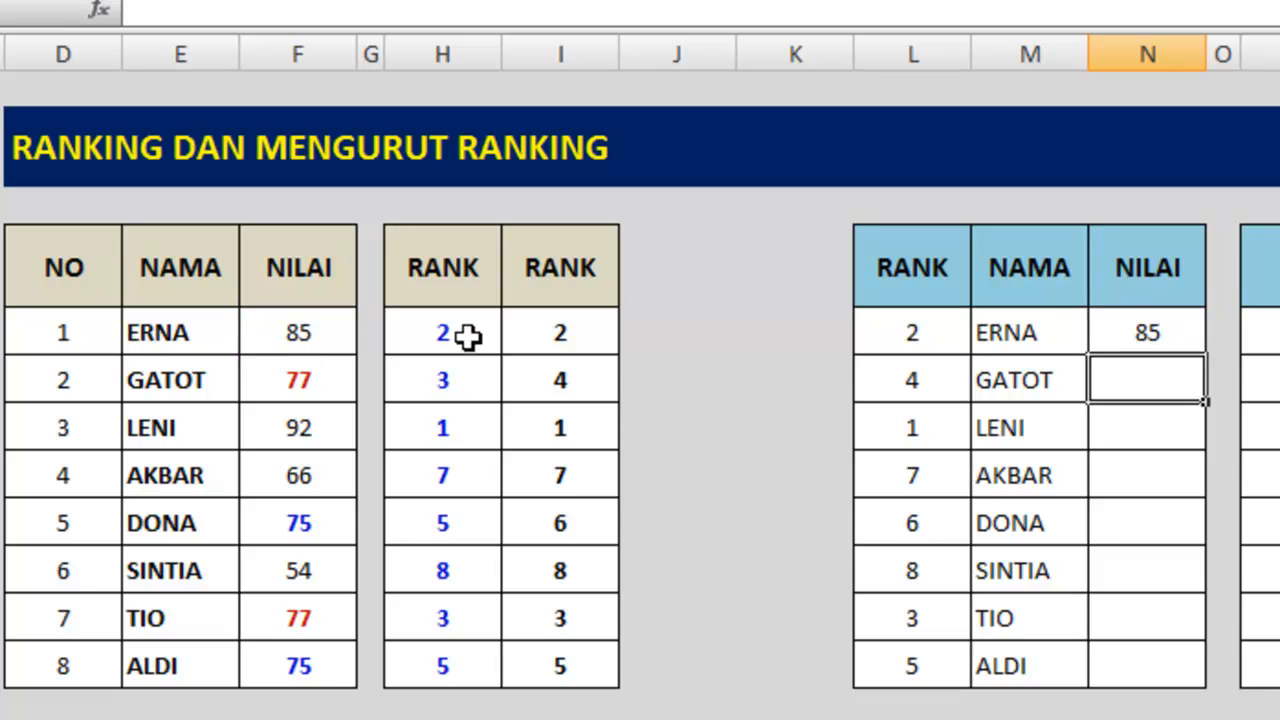
{"action": "left_click", "coordinate": [1127, 325]}
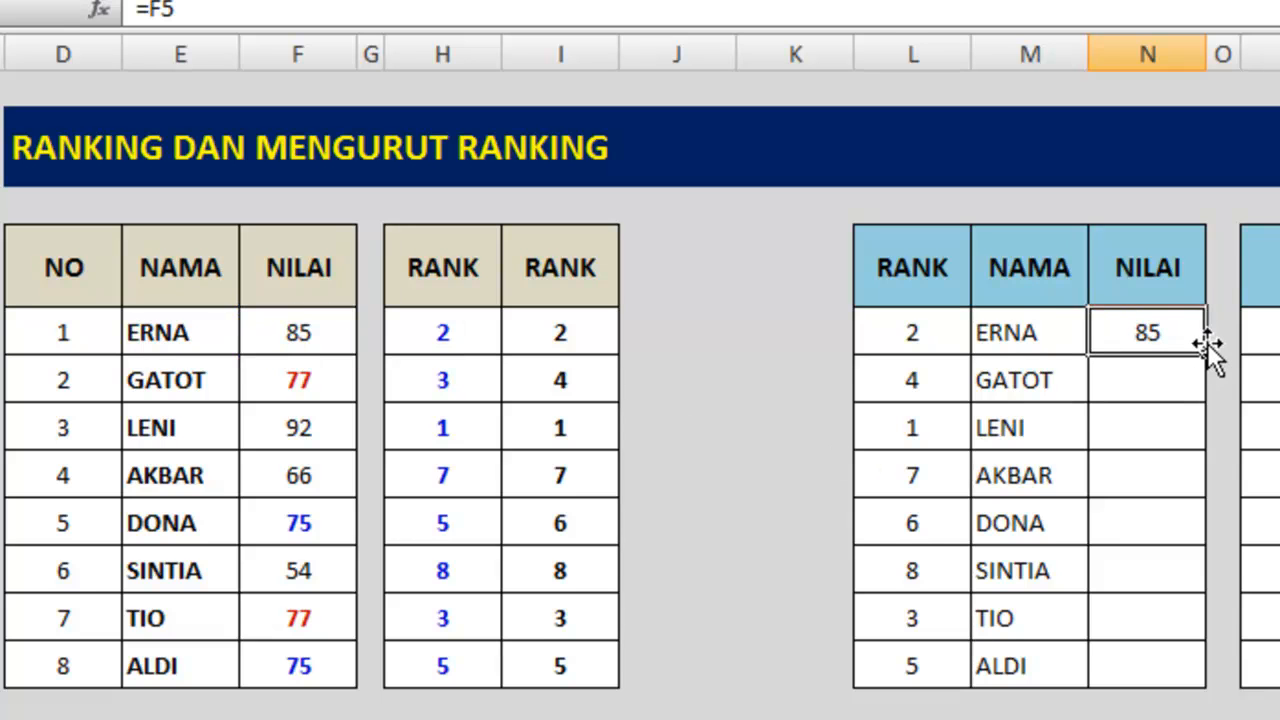
{"action": "left_click_drag", "start_coordinate": [1207, 352], "coordinate": [1205, 688]}
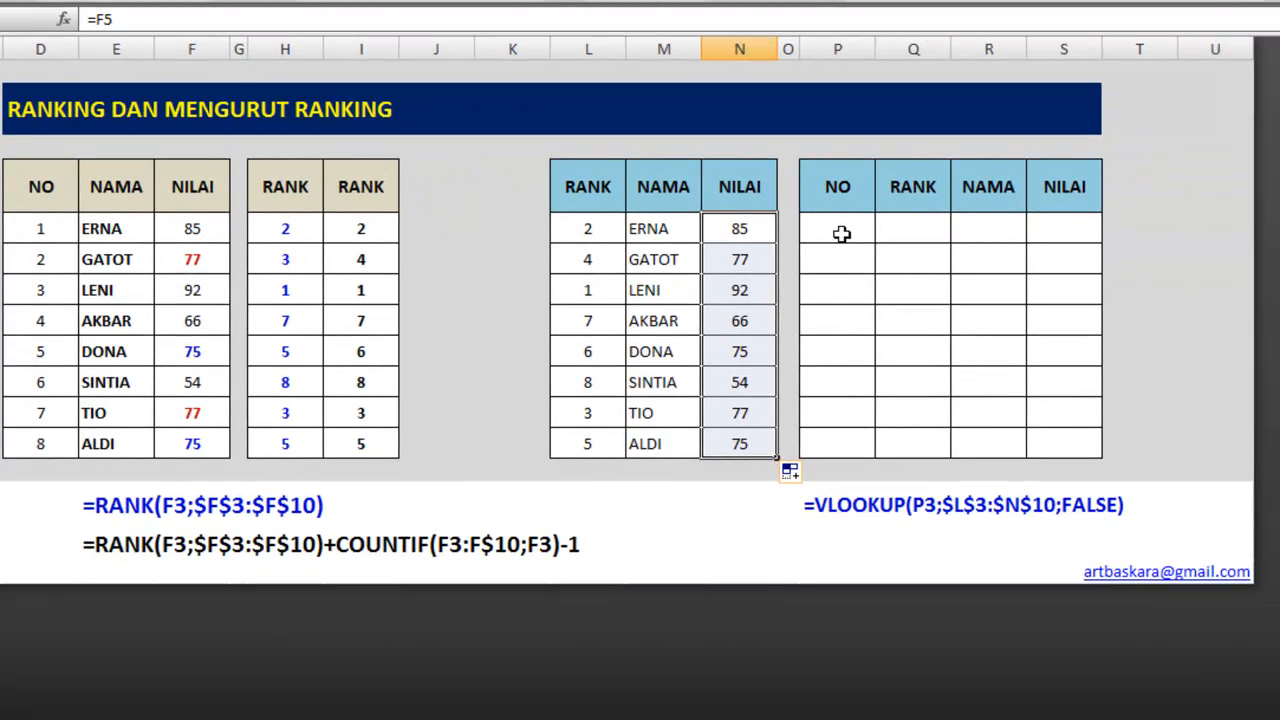
{"action": "left_click", "coordinate": [840, 230]}
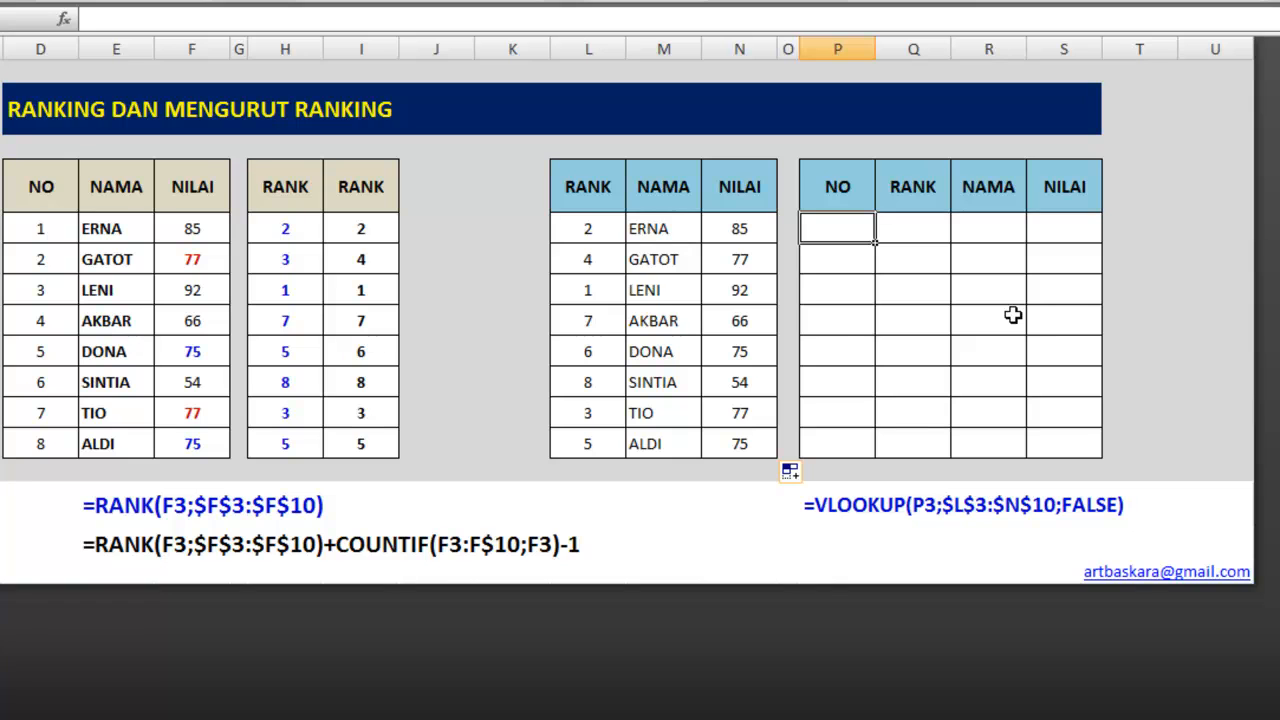
{"action": "type", "text": "1"}
{"action": "key", "text": "Return"}
{"action": "type", "text": "2"}
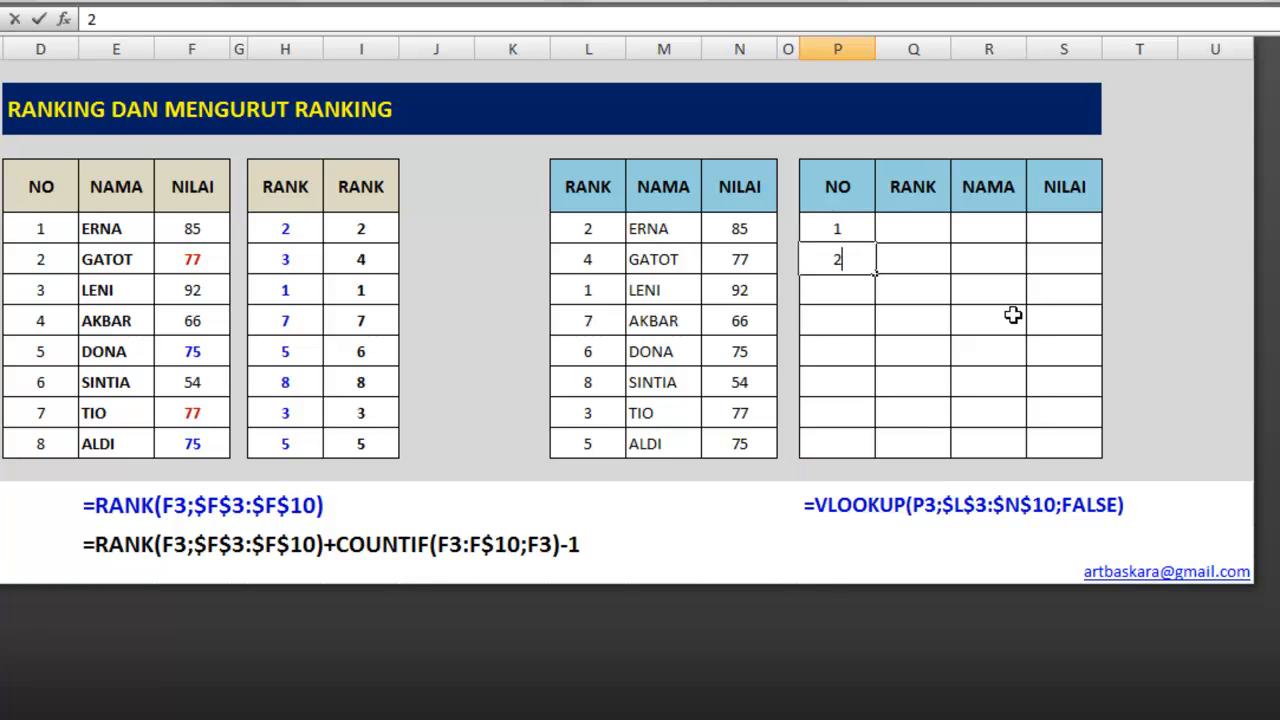
{"action": "key", "text": "Return"}
{"action": "left_click_drag", "start_coordinate": [848, 232], "coordinate": [876, 463]}
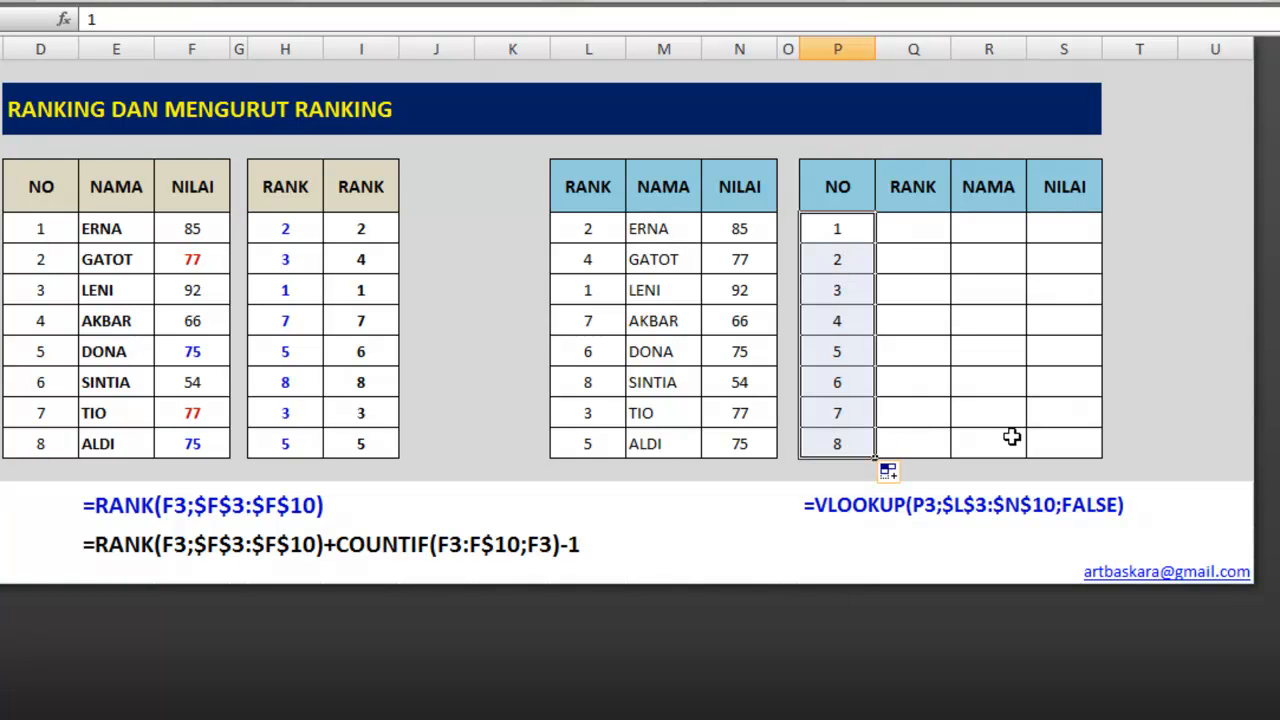
{"action": "left_click_drag", "start_coordinate": [840, 224], "coordinate": [838, 441]}
{"action": "key", "text": "Delete"}
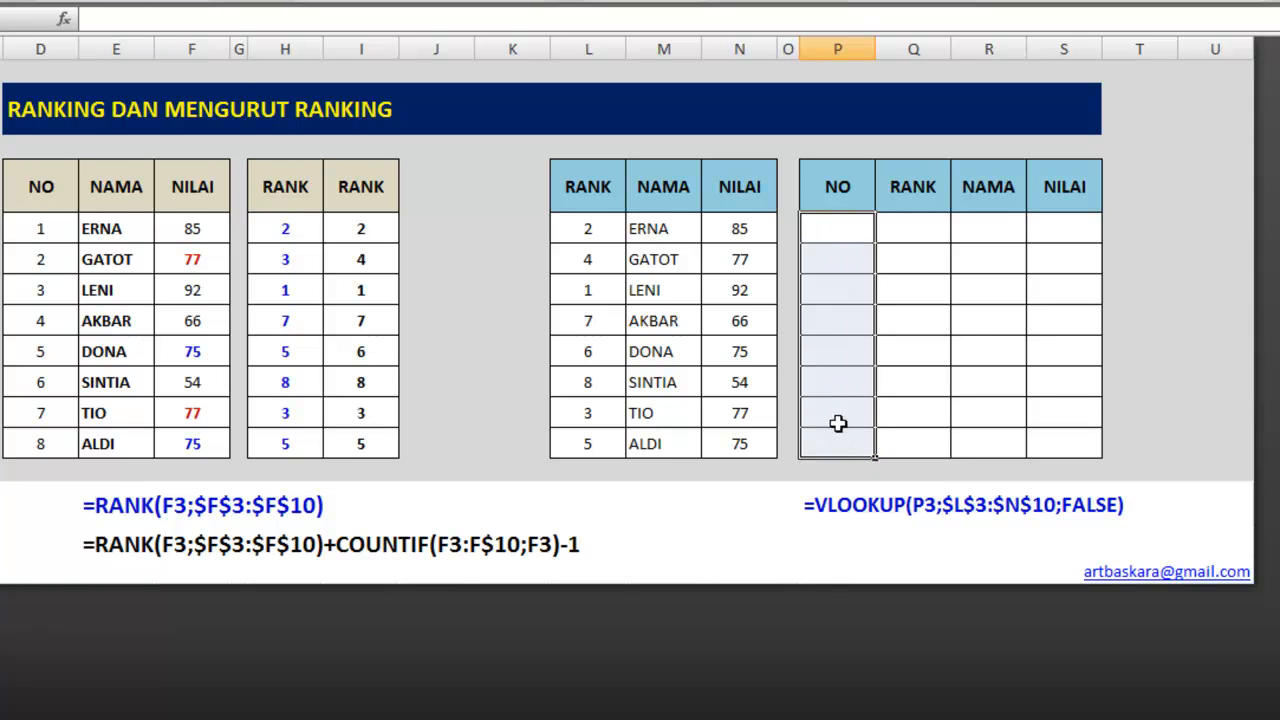
- Link the NO cell P5 to the source numbering with =D5 and fill it down through P12
{"action": "left_click", "coordinate": [823, 230]}
{"action": "type", "text": "="}
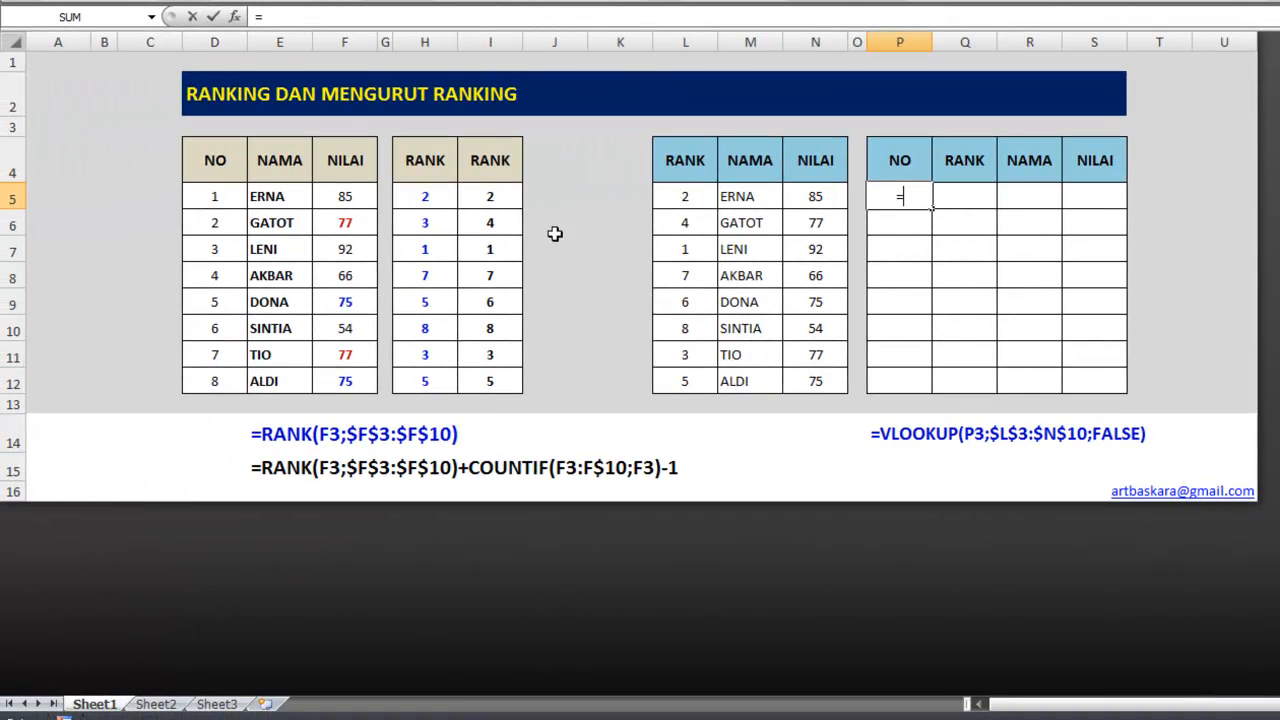
{"action": "left_click", "coordinate": [216, 200]}
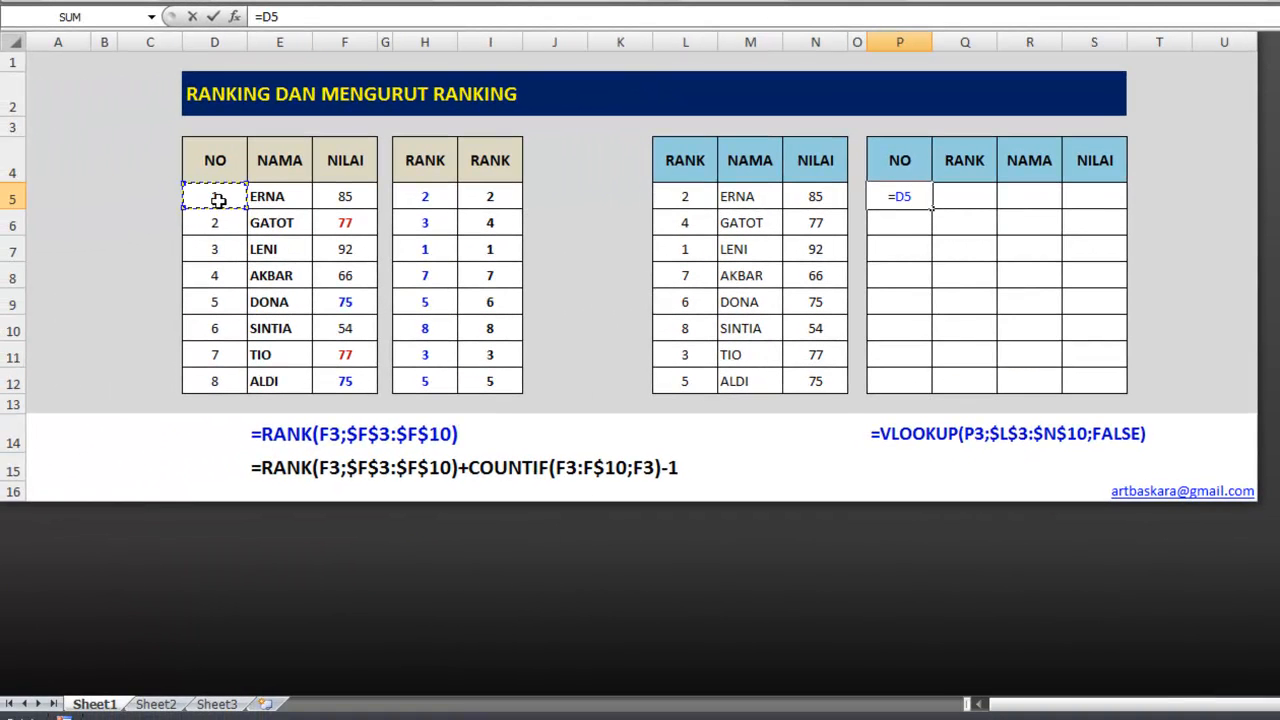
{"action": "key", "text": "Return"}
{"action": "left_click", "coordinate": [909, 199]}
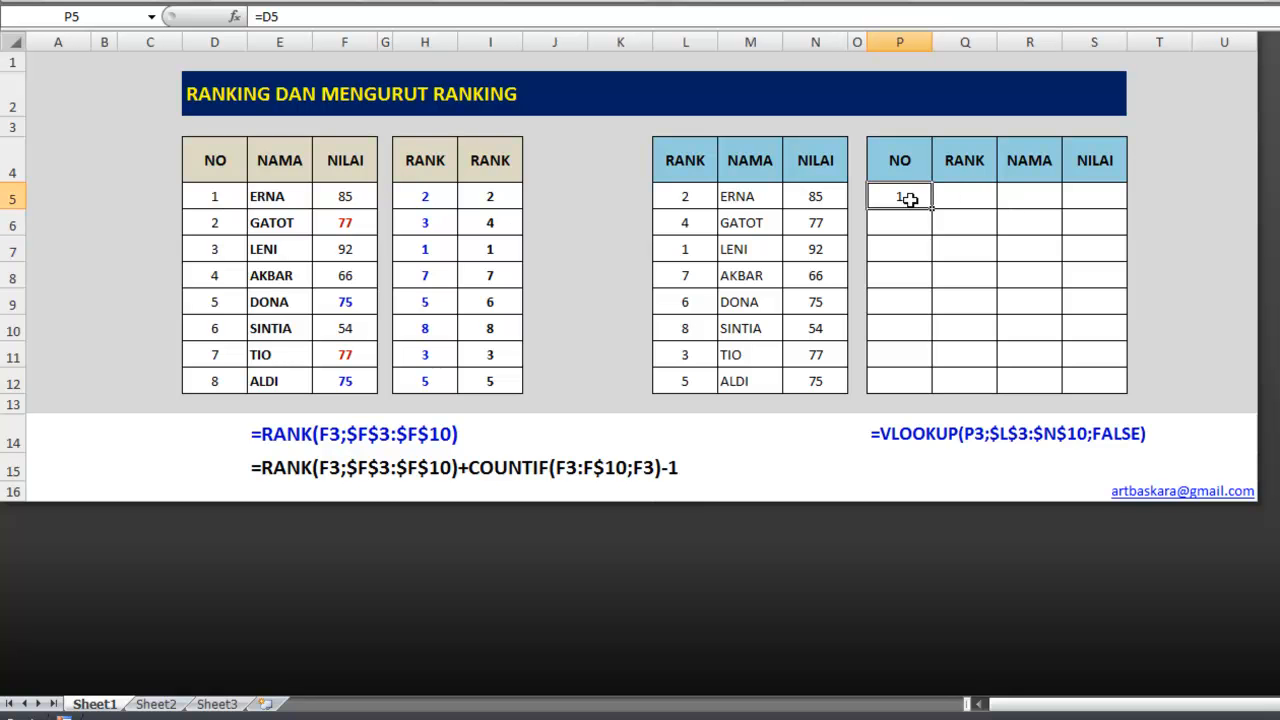
{"action": "left_click_drag", "start_coordinate": [931, 207], "coordinate": [928, 392]}
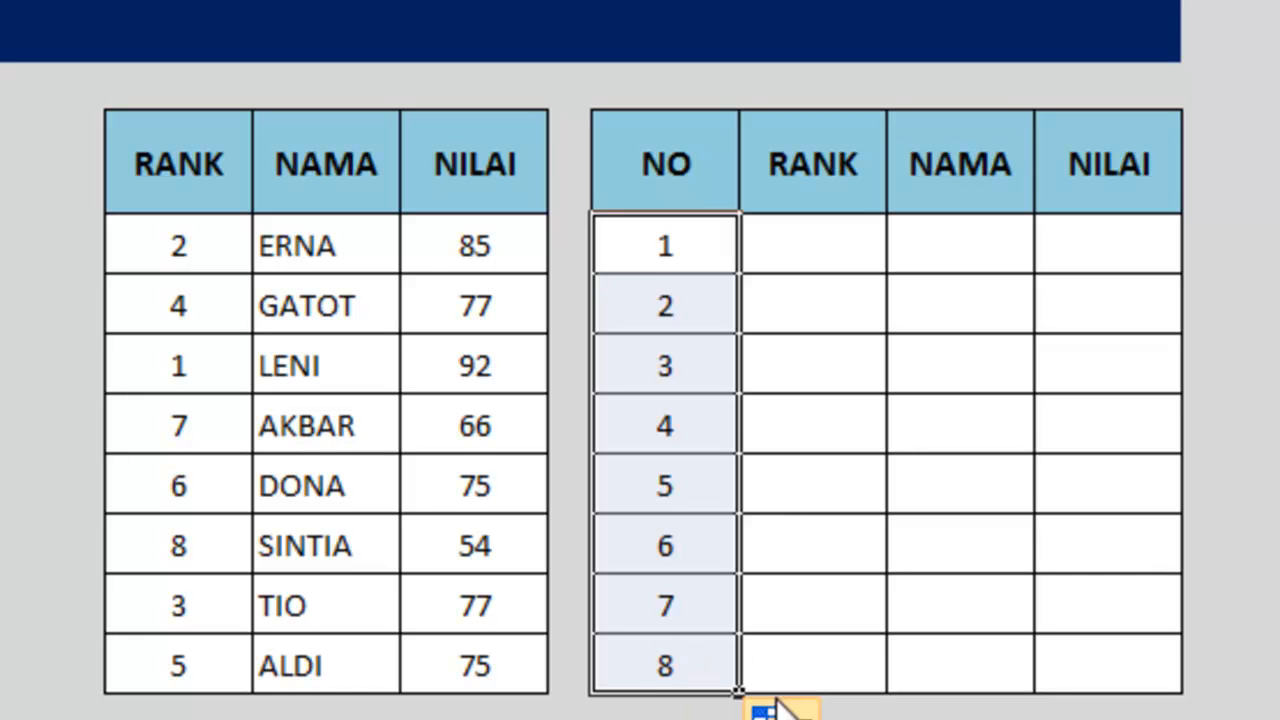
{"action": "left_click", "coordinate": [665, 662]}
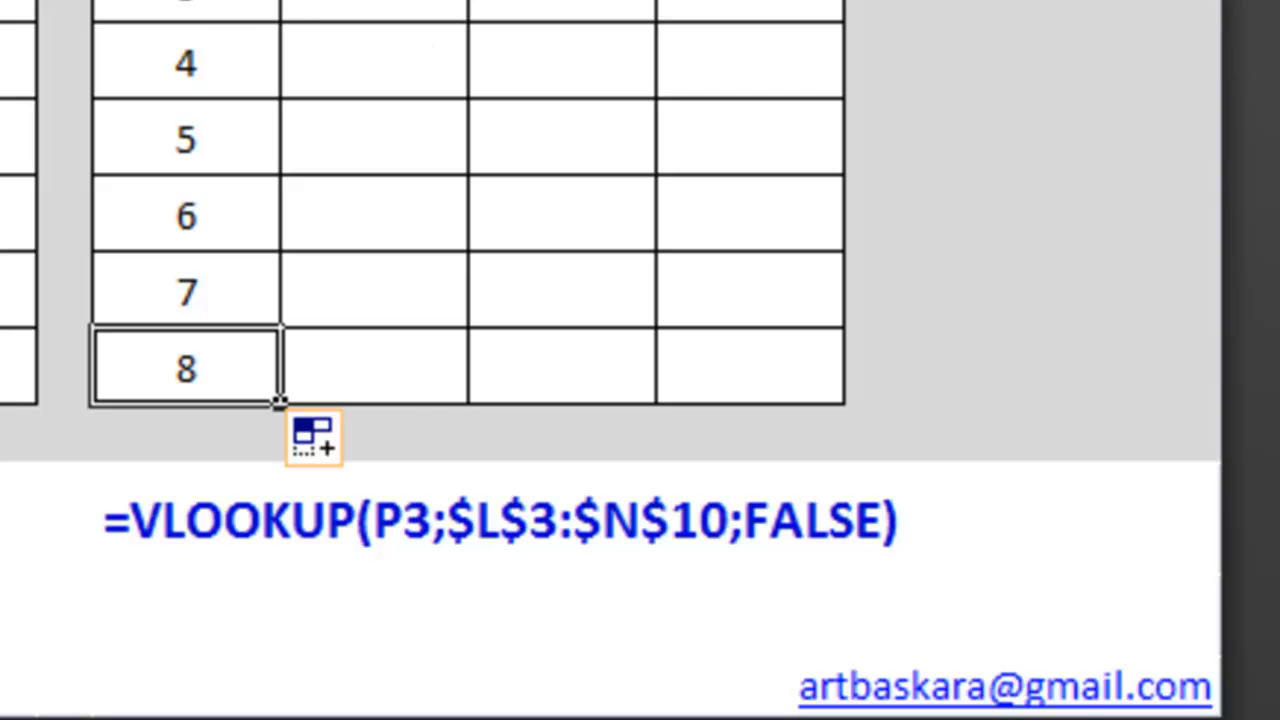
- Begin a VLOOKUP formula in the RANK cell Q5 with lookup value P5 and table range L5:N12
{"action": "left_click", "coordinate": [374, 2]}
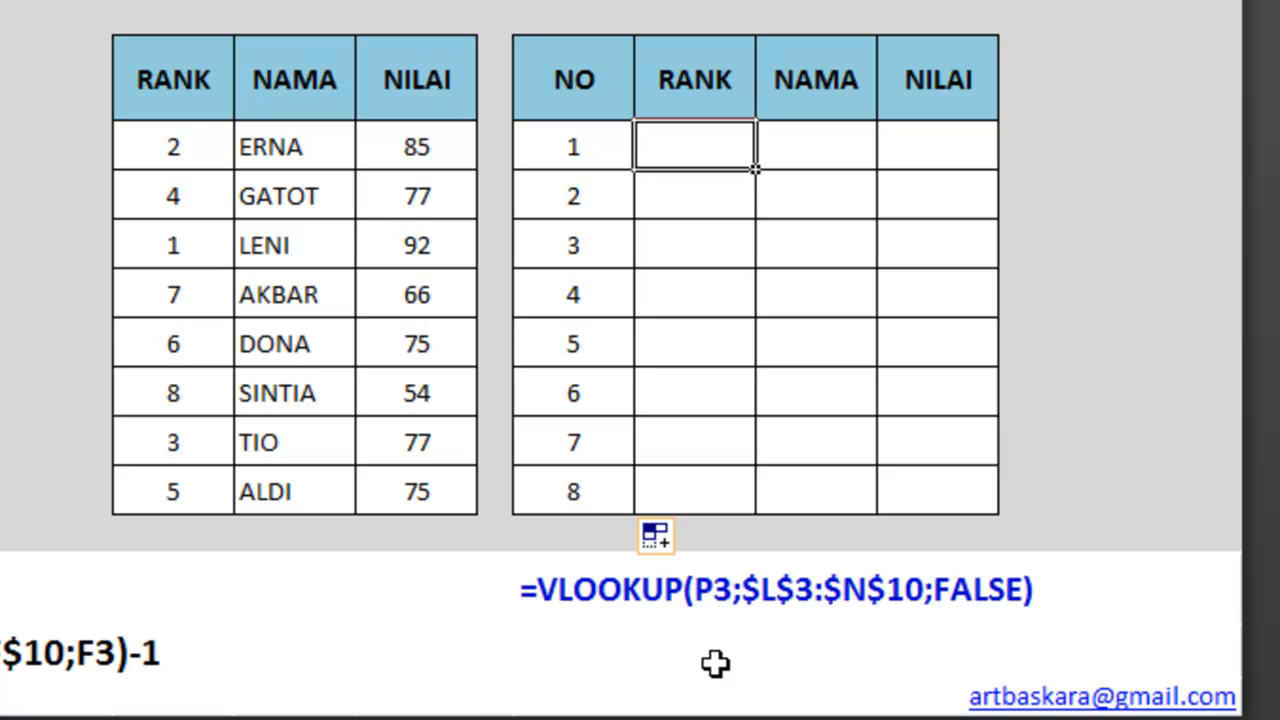
{"action": "type", "text": "="}
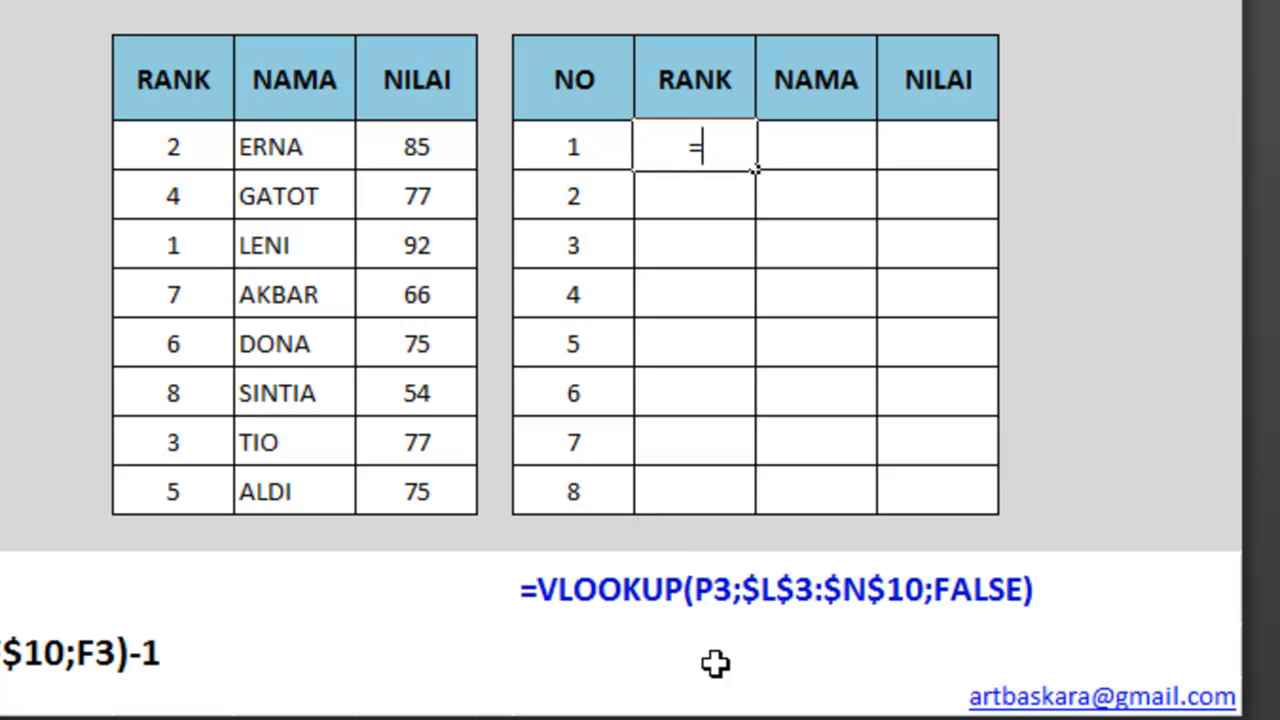
{"action": "type", "text": "VLOOKUP"}
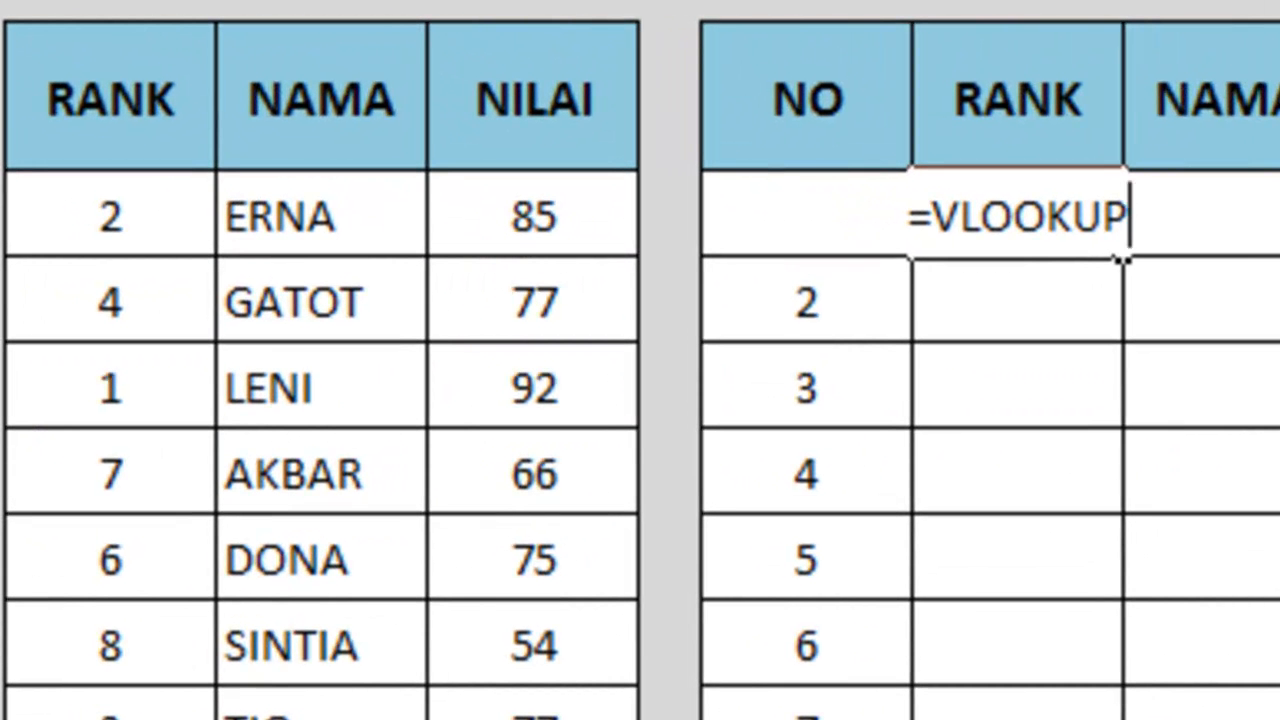
{"action": "type", "text": "("}
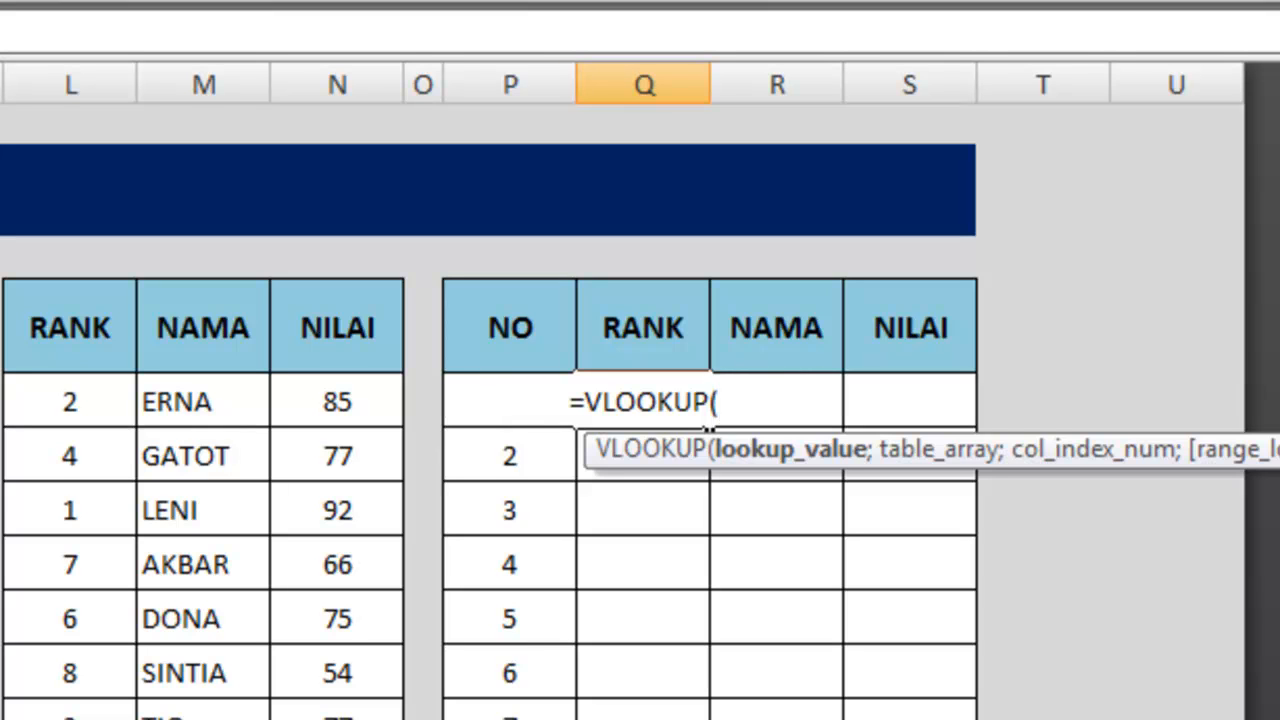
{"action": "type", "text": "P"}
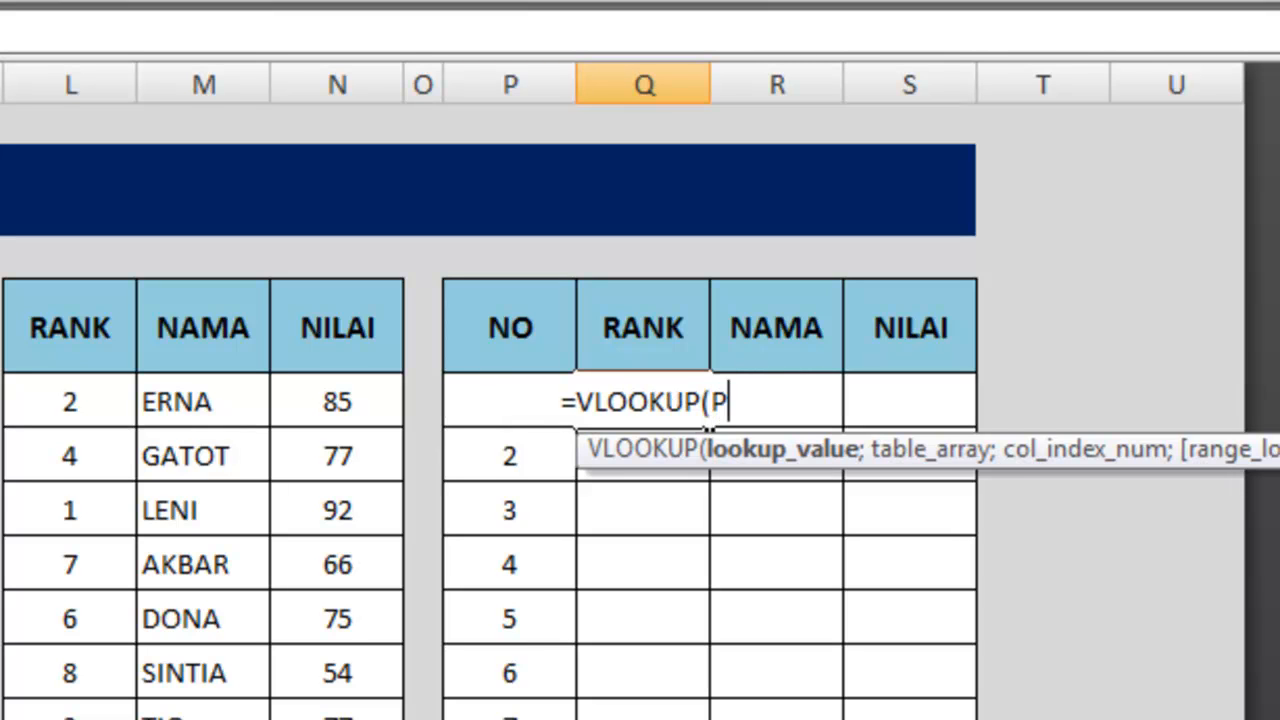
{"action": "type", "text": "5"}
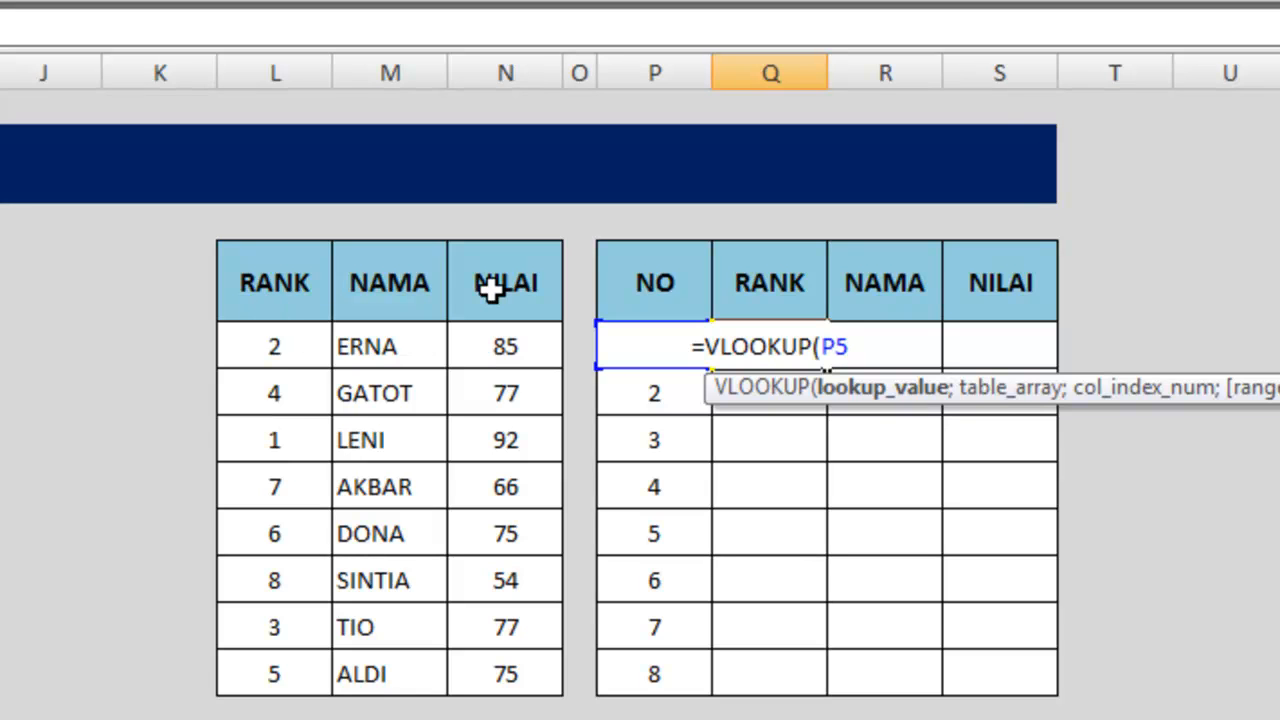
{"action": "type", "text": ";"}
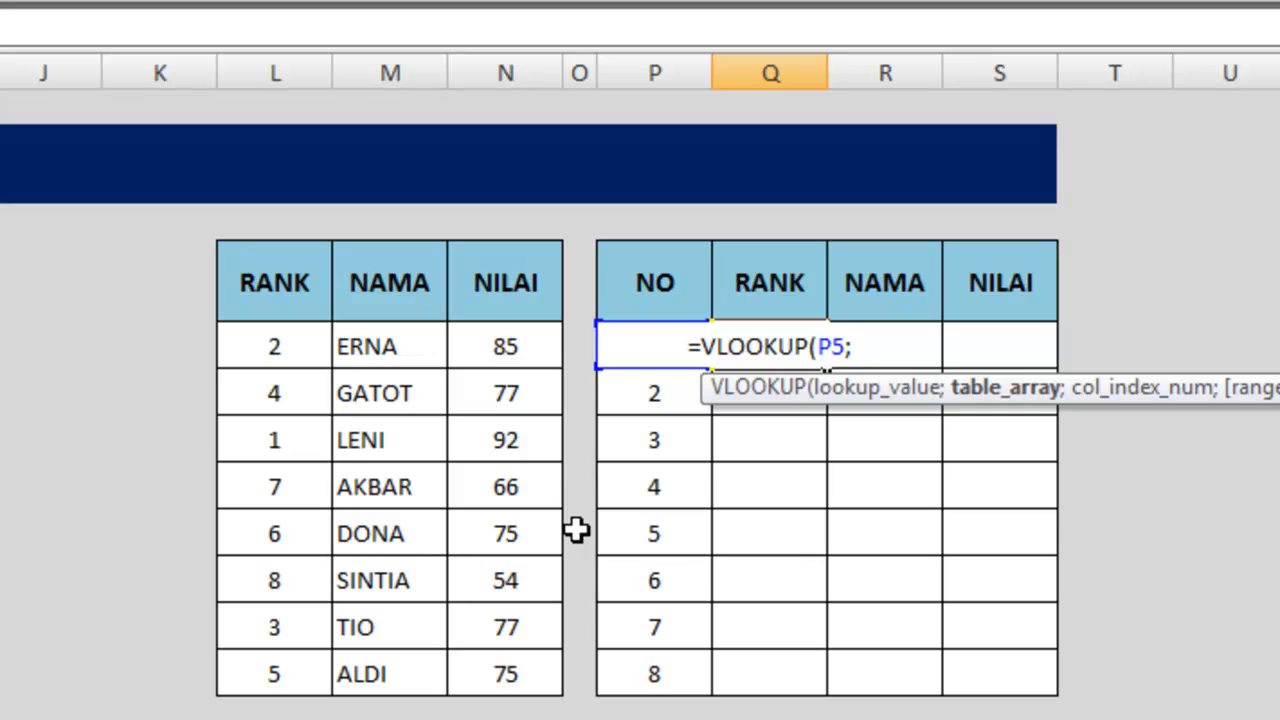
{"action": "left_click", "coordinate": [268, 347]}
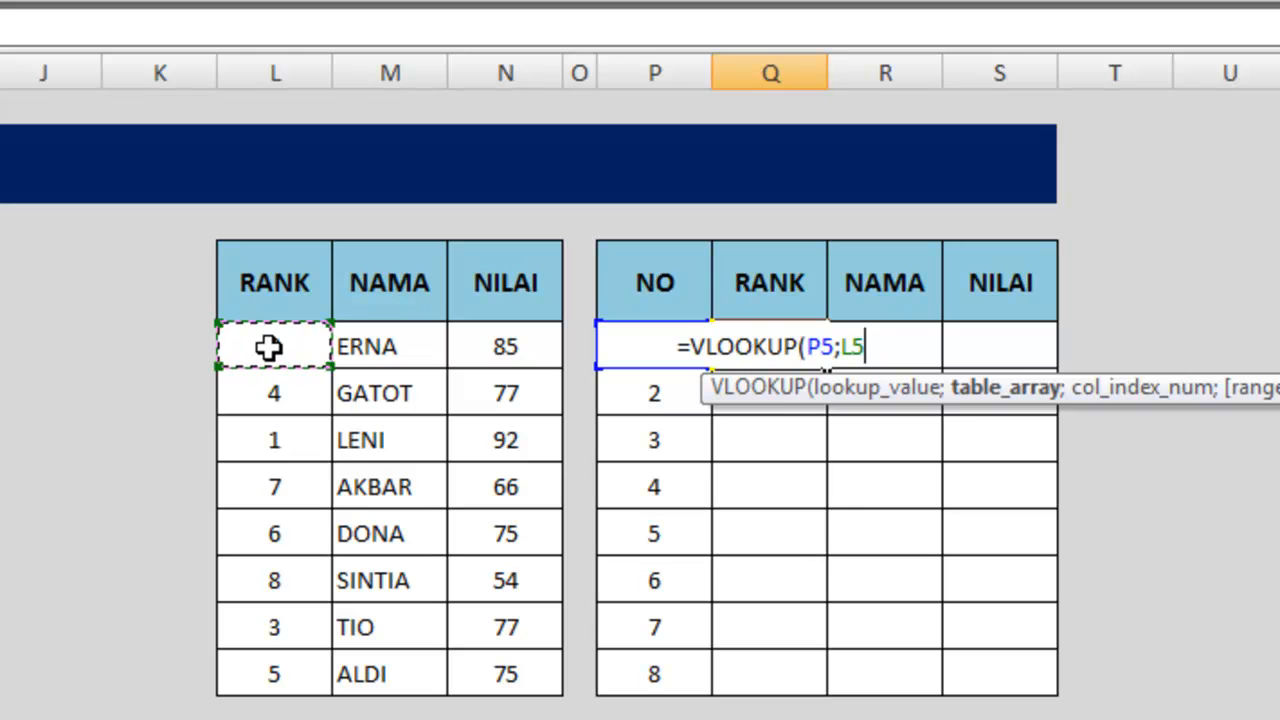
{"action": "left_click_drag", "start_coordinate": [268, 347], "coordinate": [503, 680]}
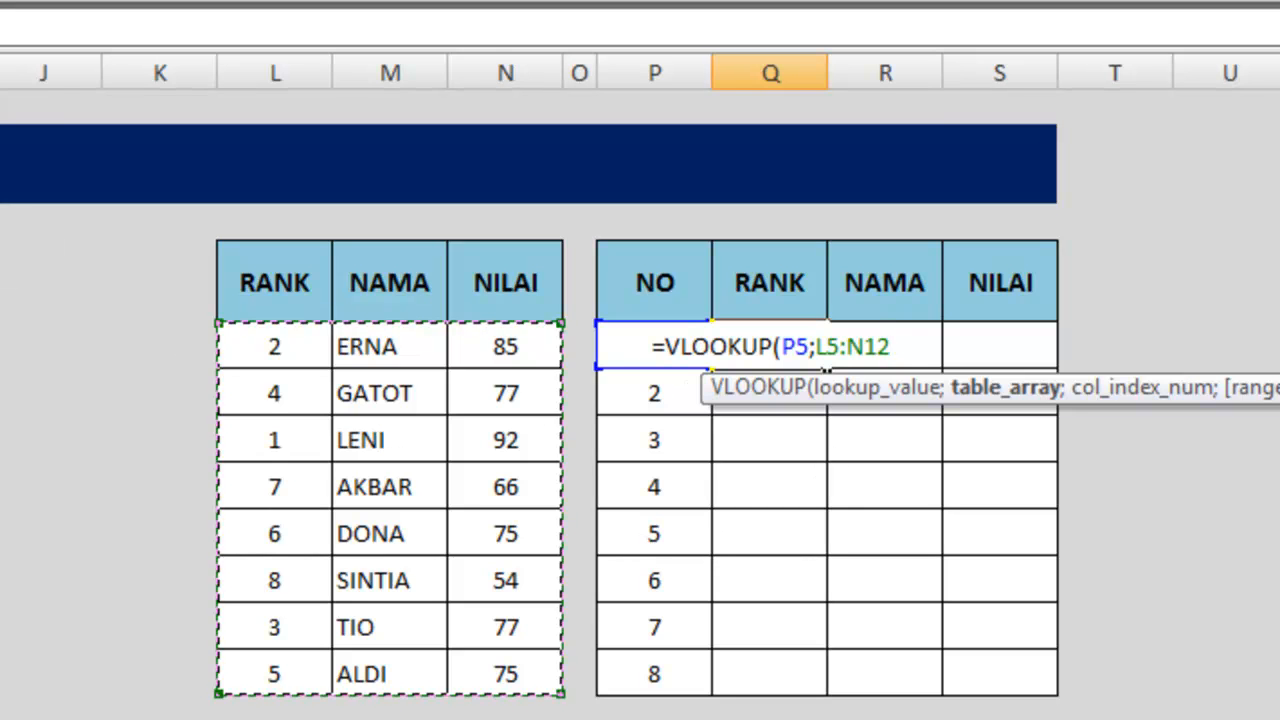
- Make the VLOOKUP table range in Q5 absolute as $L$5:$N$12
{"action": "left_click", "coordinate": [4, 27]}
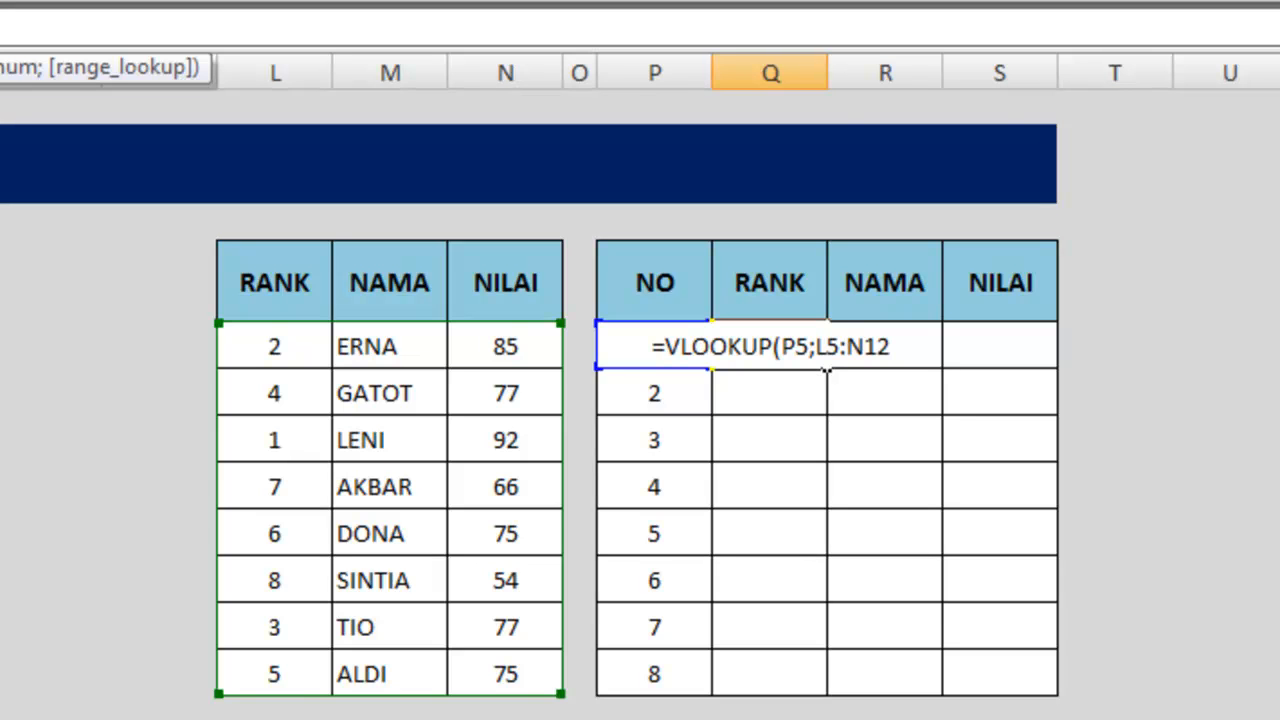
{"action": "type", "text": "$L"}
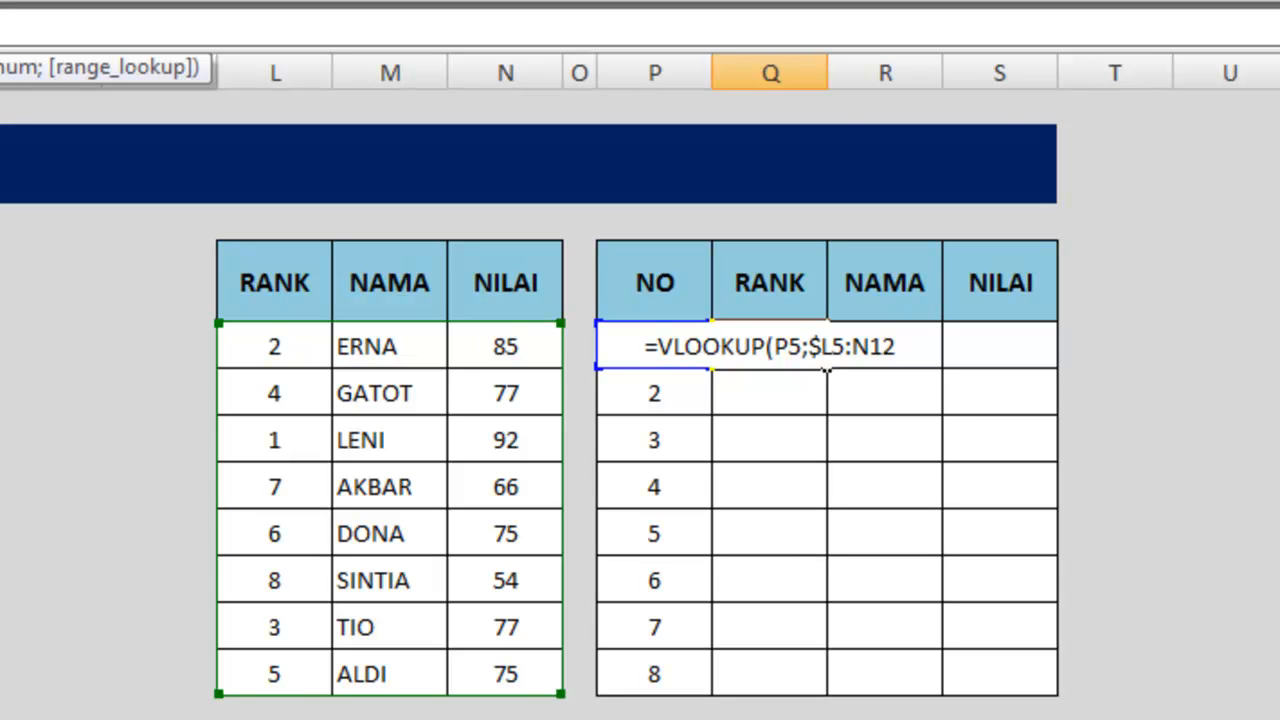
{"action": "type", "text": "$5:"}
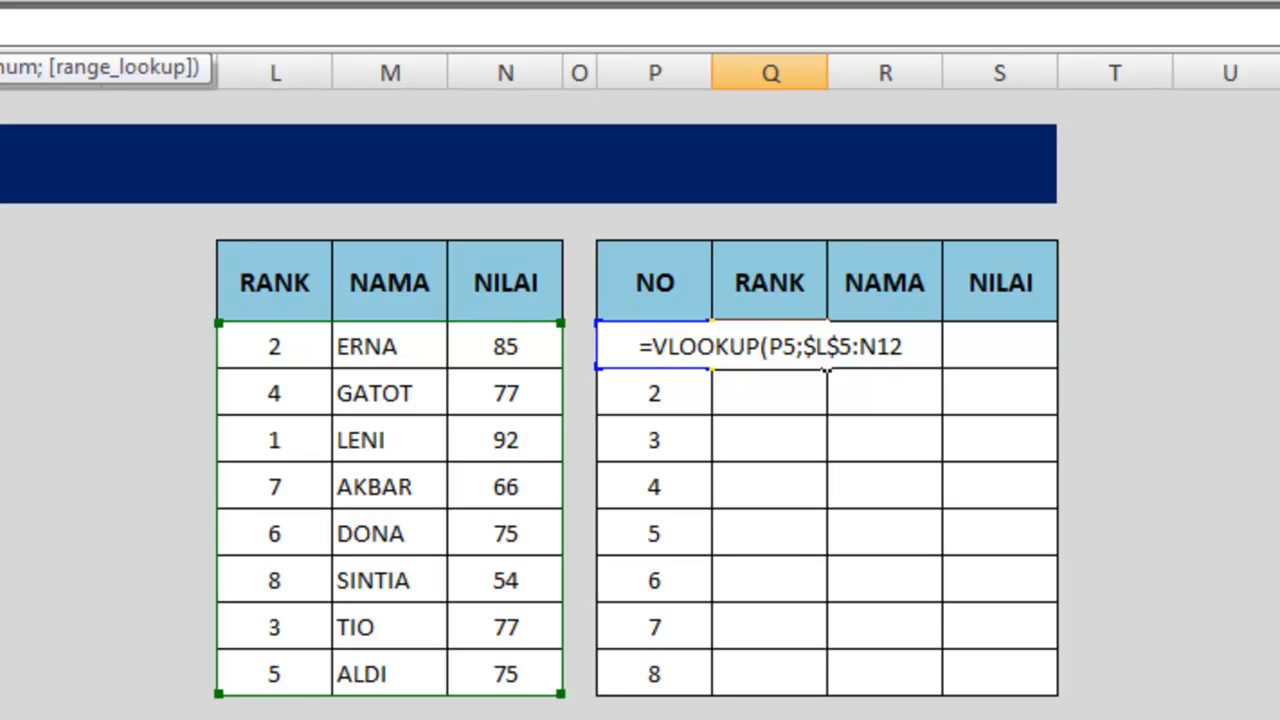
{"action": "type", "text": "$"}
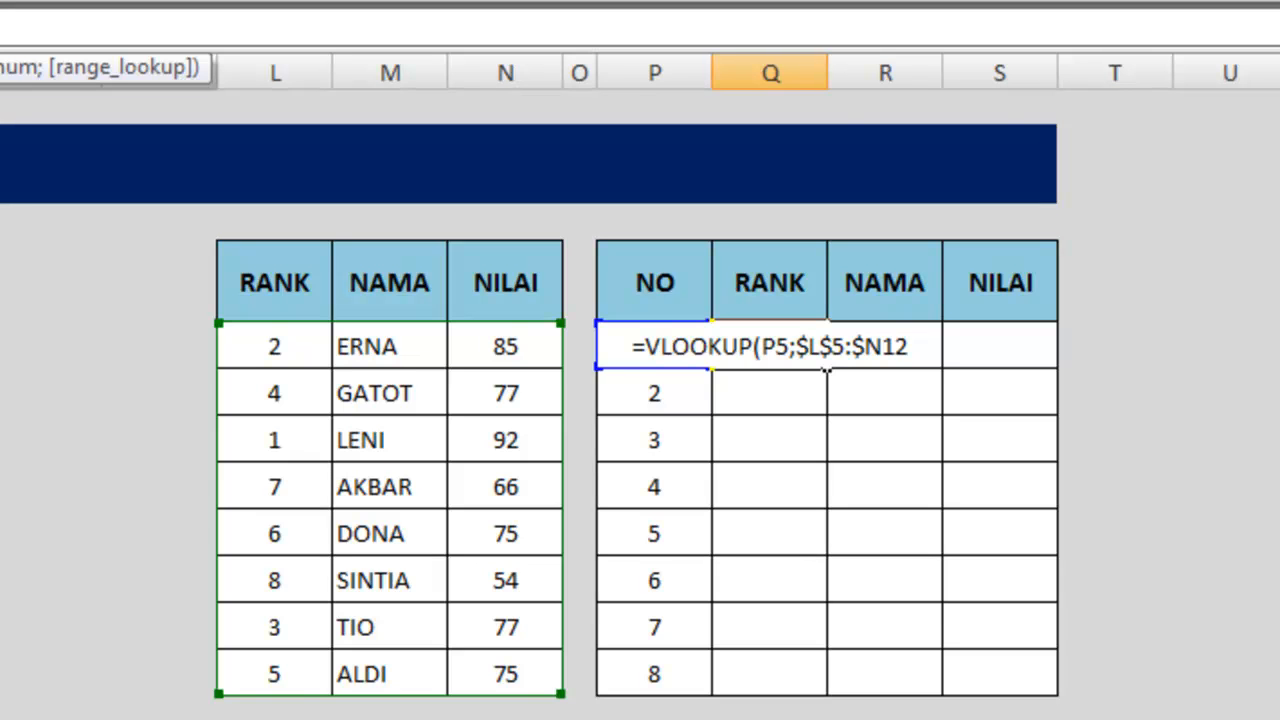
{"action": "type", "text": "$12"}
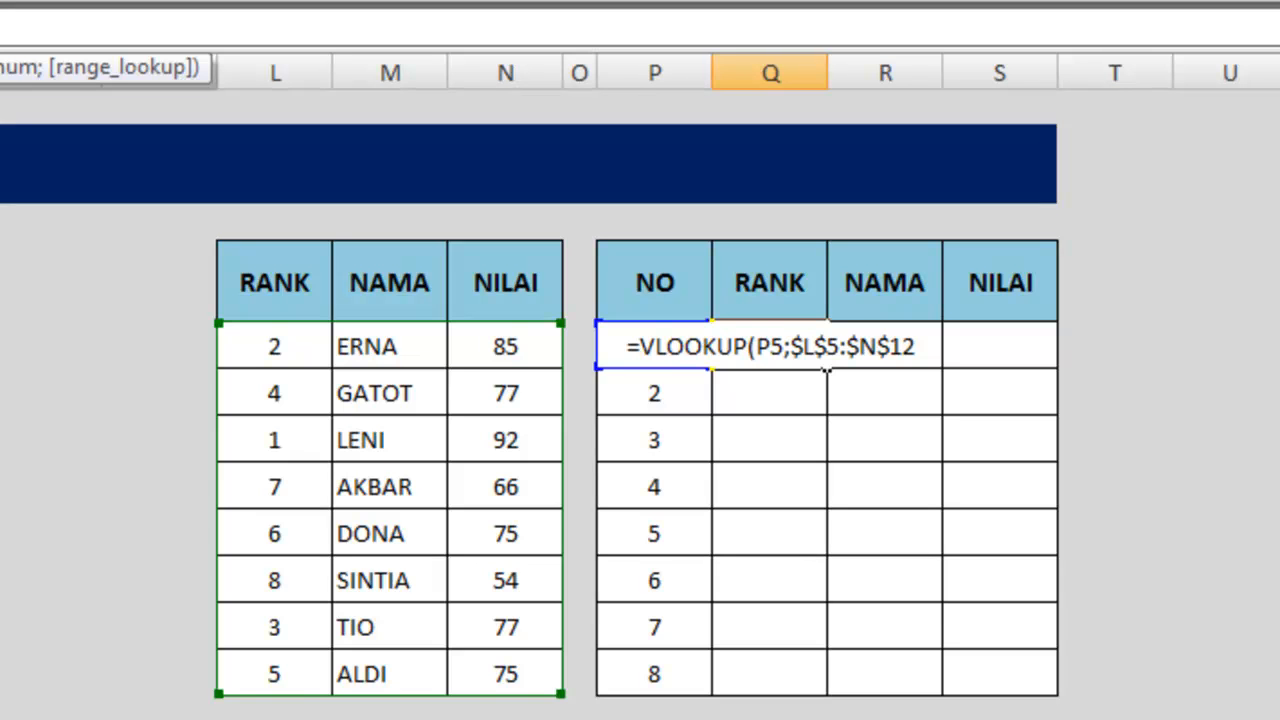
- Complete the Q5 VLOOKUP formula with column index 1 and FALSE for an exact match
{"action": "type", "text": ";"}
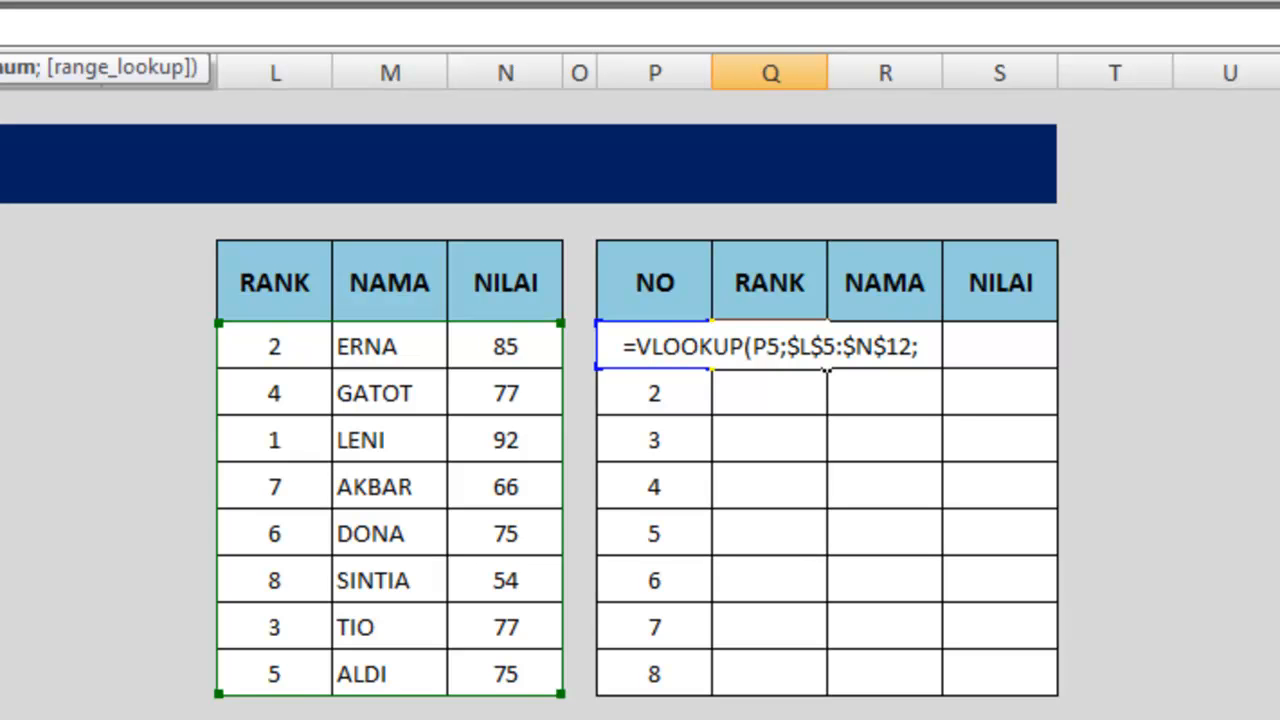
{"action": "type", "text": "1"}
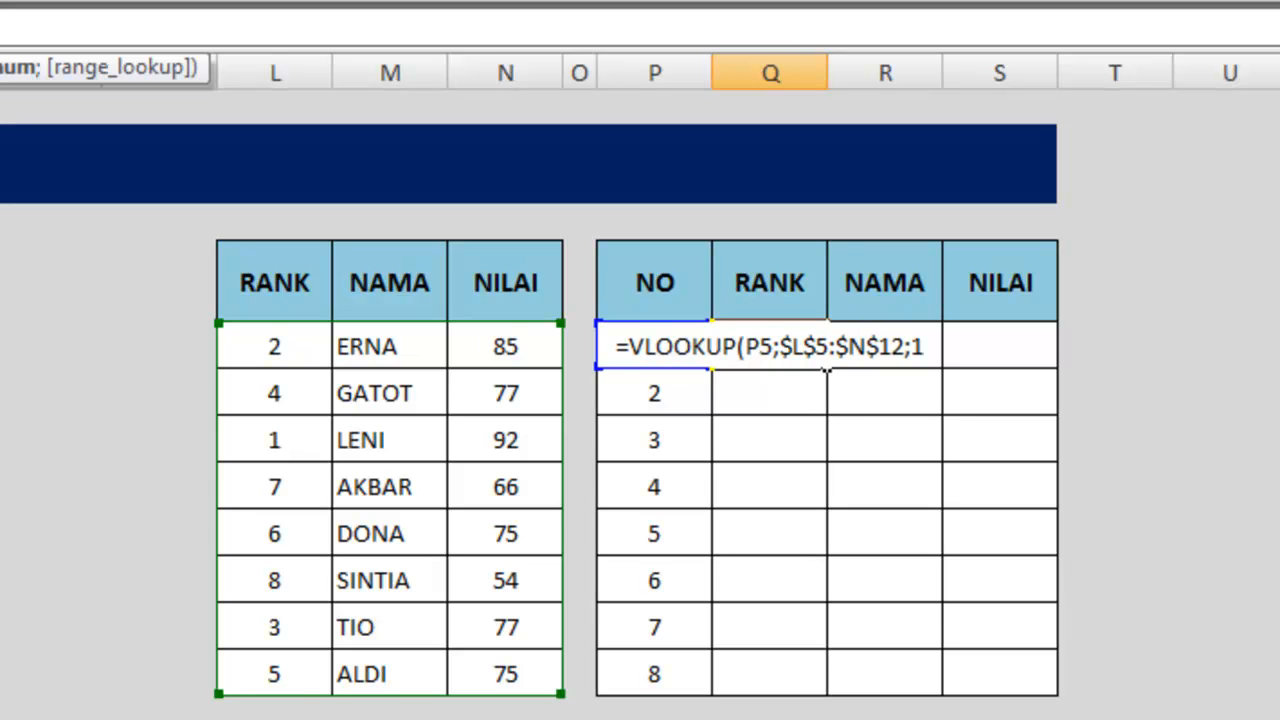
{"action": "type", "text": ";"}
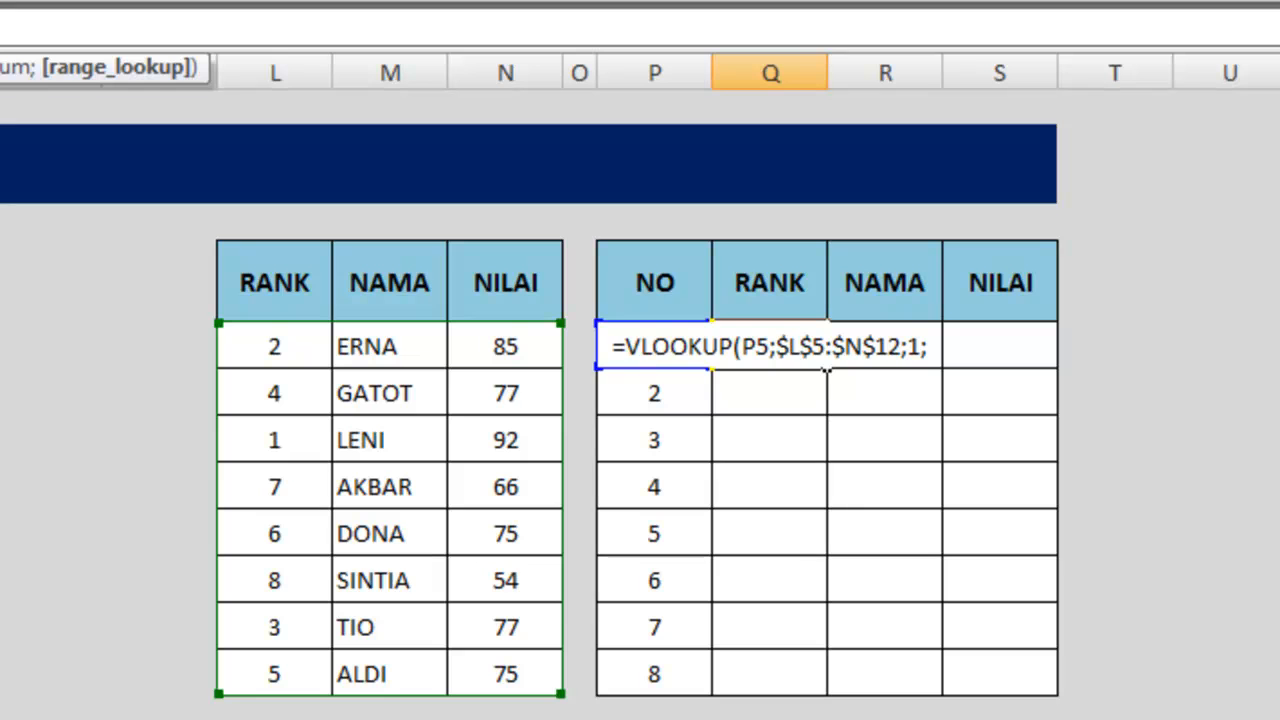
{"action": "type", "text": "FAL"}
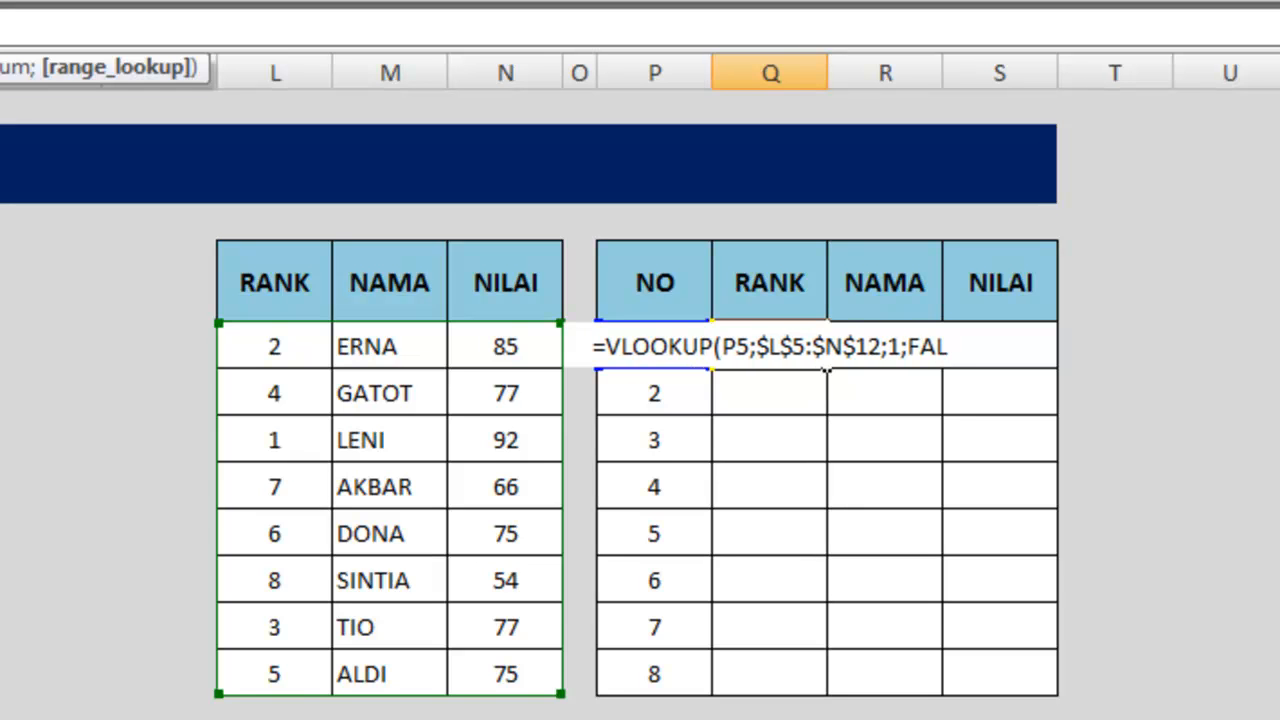
{"action": "type", "text": "SE"}
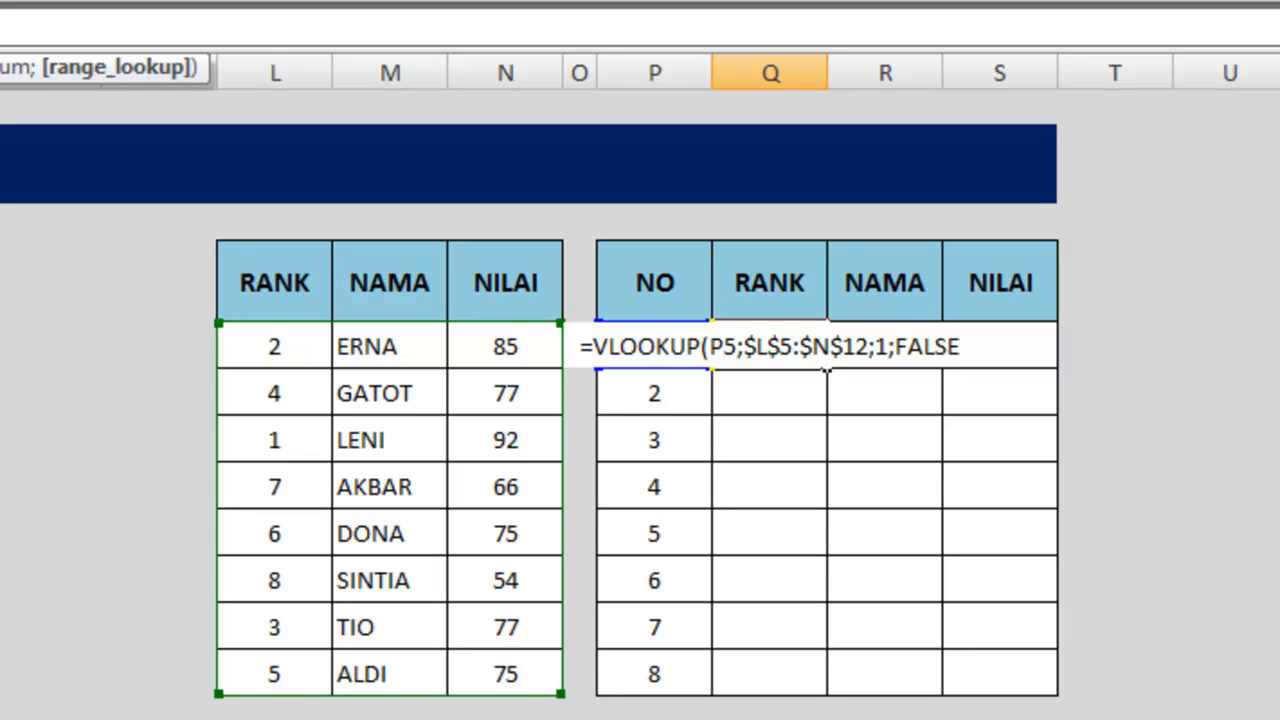
{"action": "type", "text": ")"}
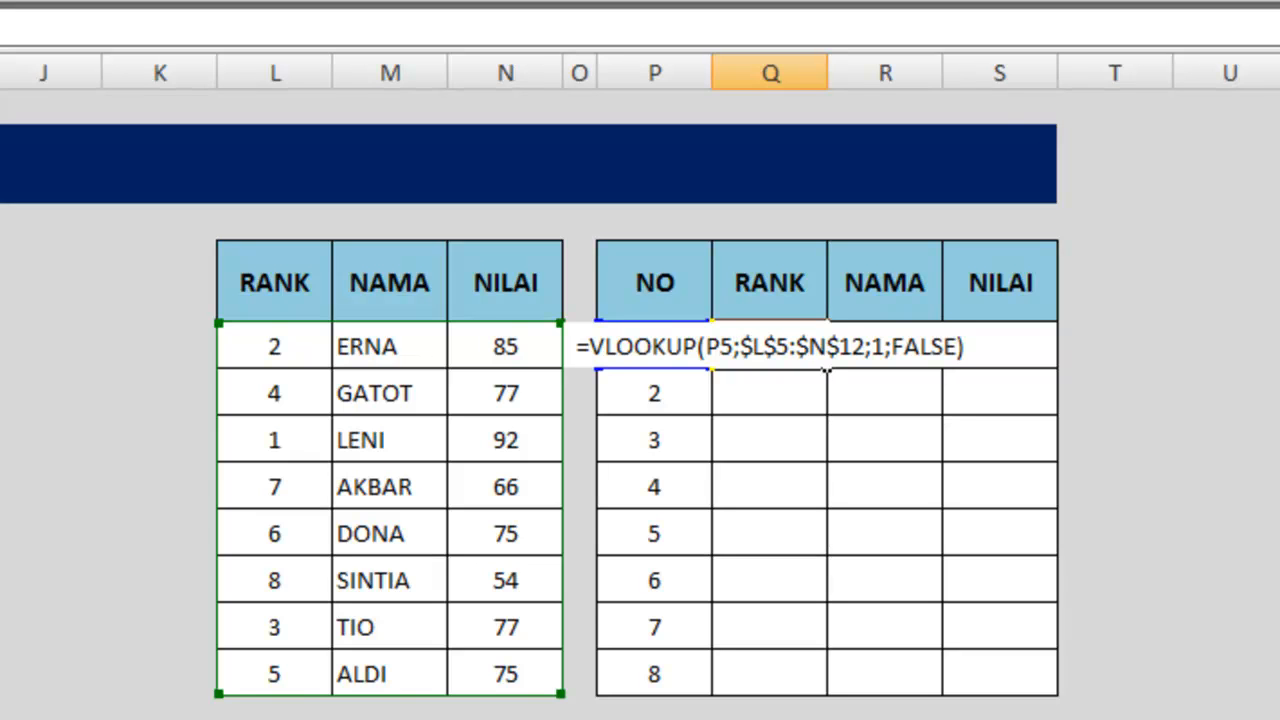
{"action": "key", "text": "Return"}
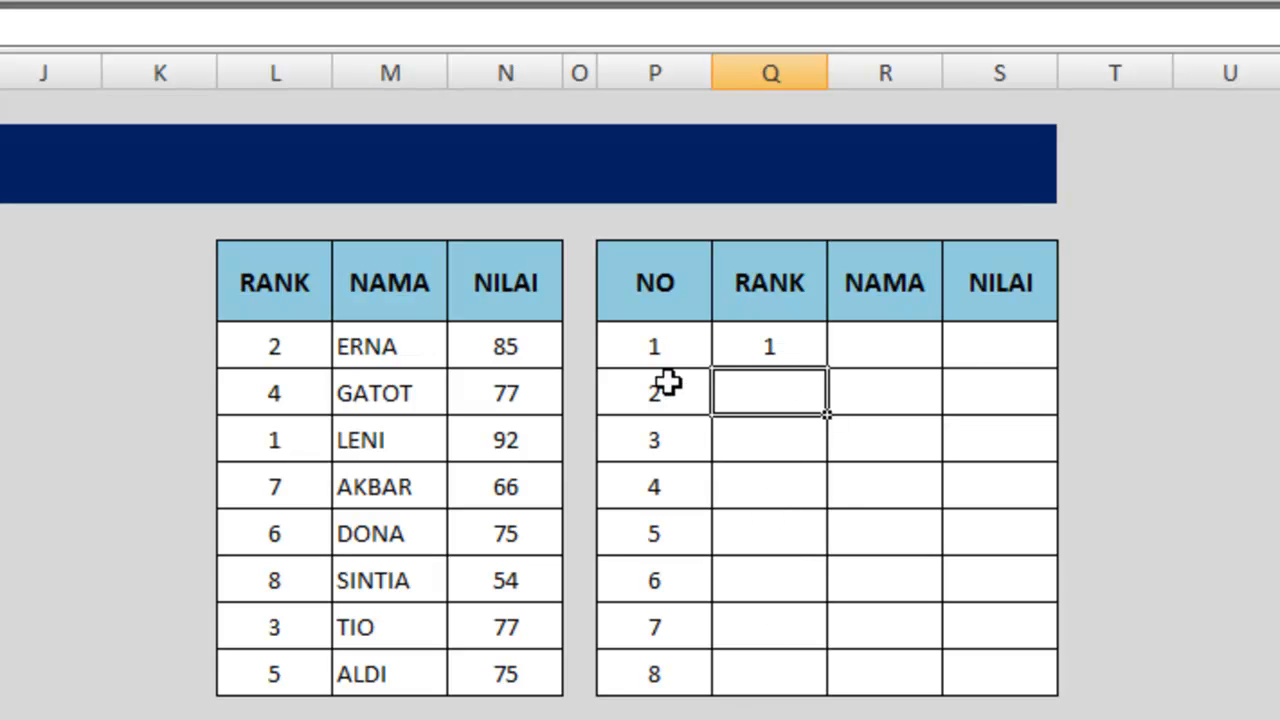
- Fill the VLOOKUP formula from Q5 down through Q12 and compare the RANK cells with the NO column
{"action": "left_click", "coordinate": [770, 342]}
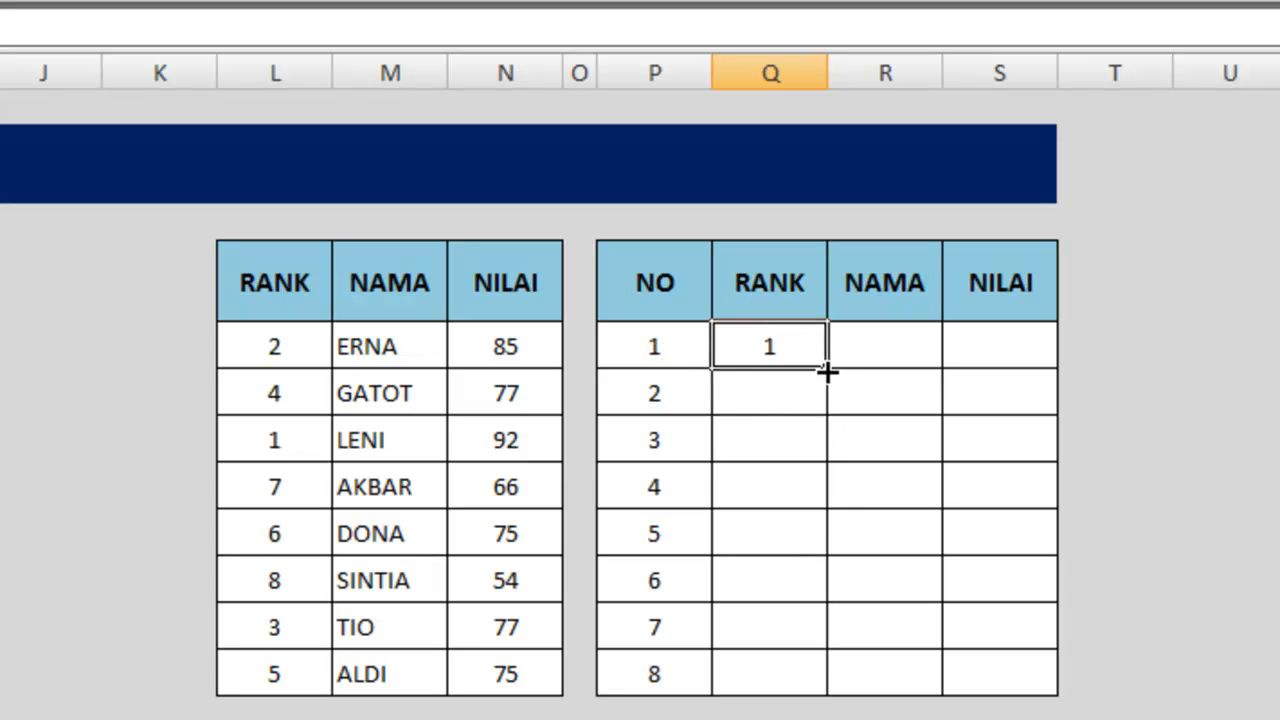
{"action": "left_click_drag", "start_coordinate": [828, 366], "coordinate": [829, 693]}
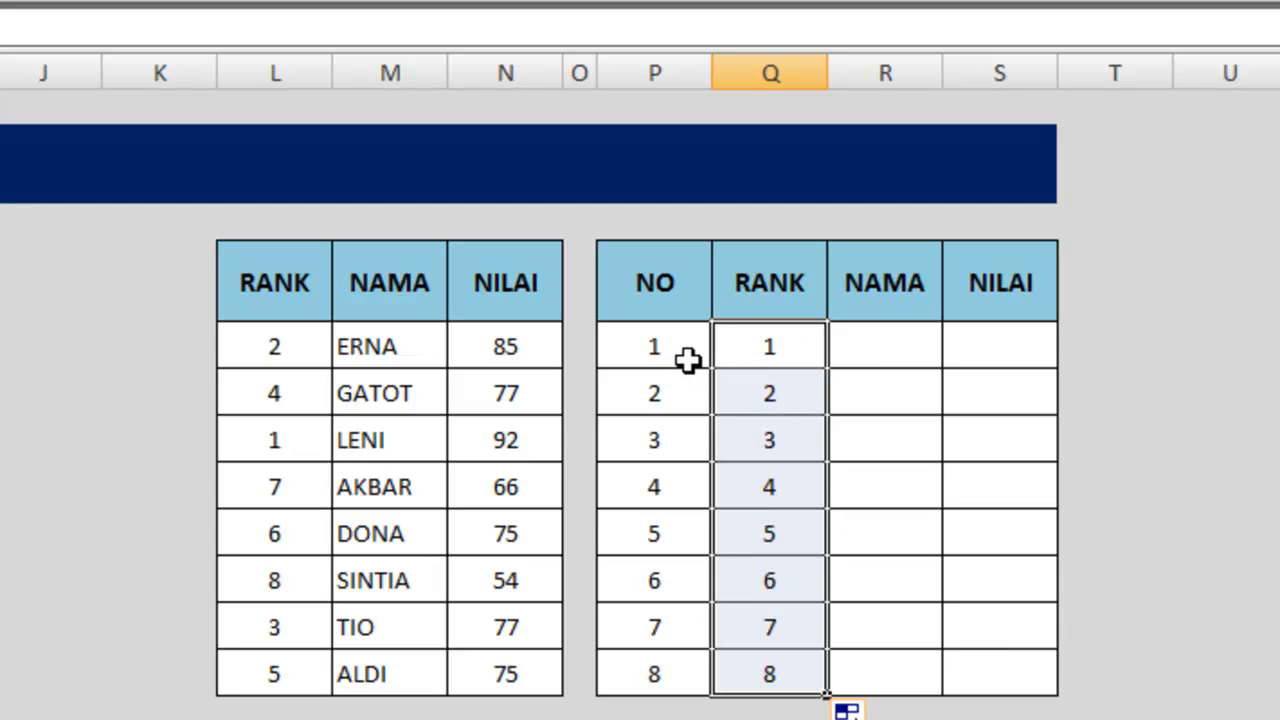
{"action": "left_click", "coordinate": [785, 400]}
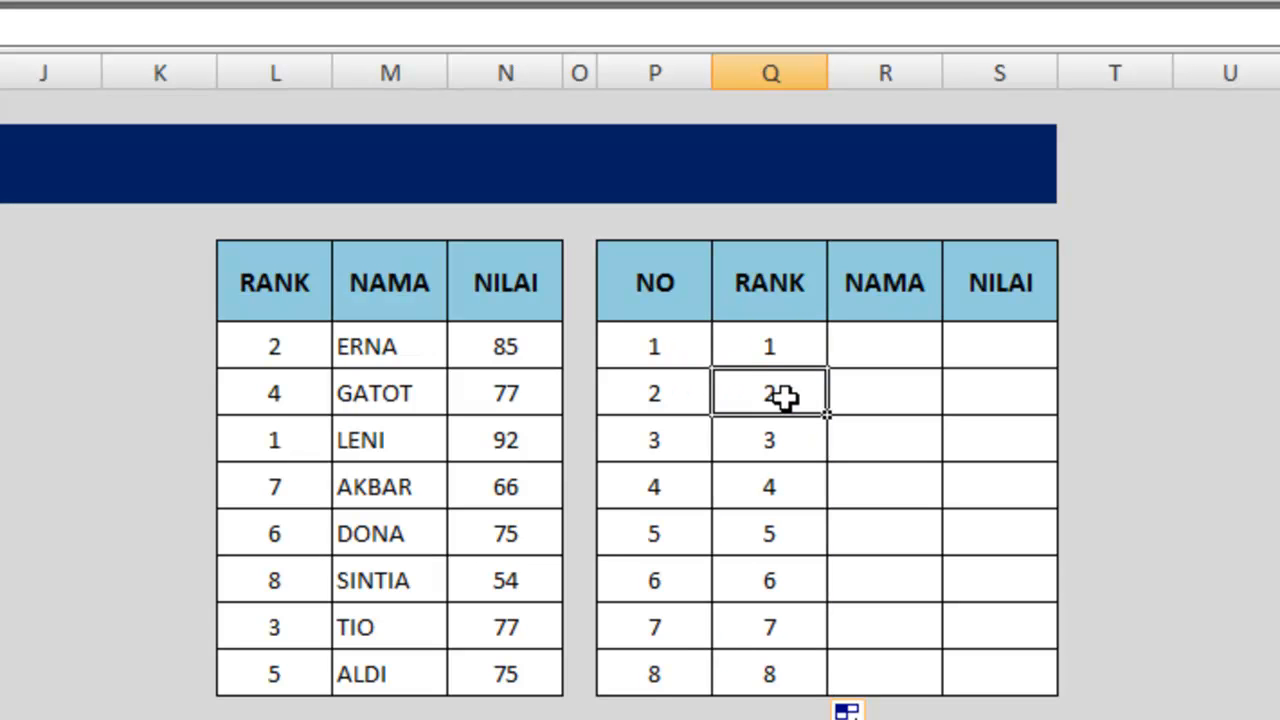
{"action": "left_click", "coordinate": [680, 402]}
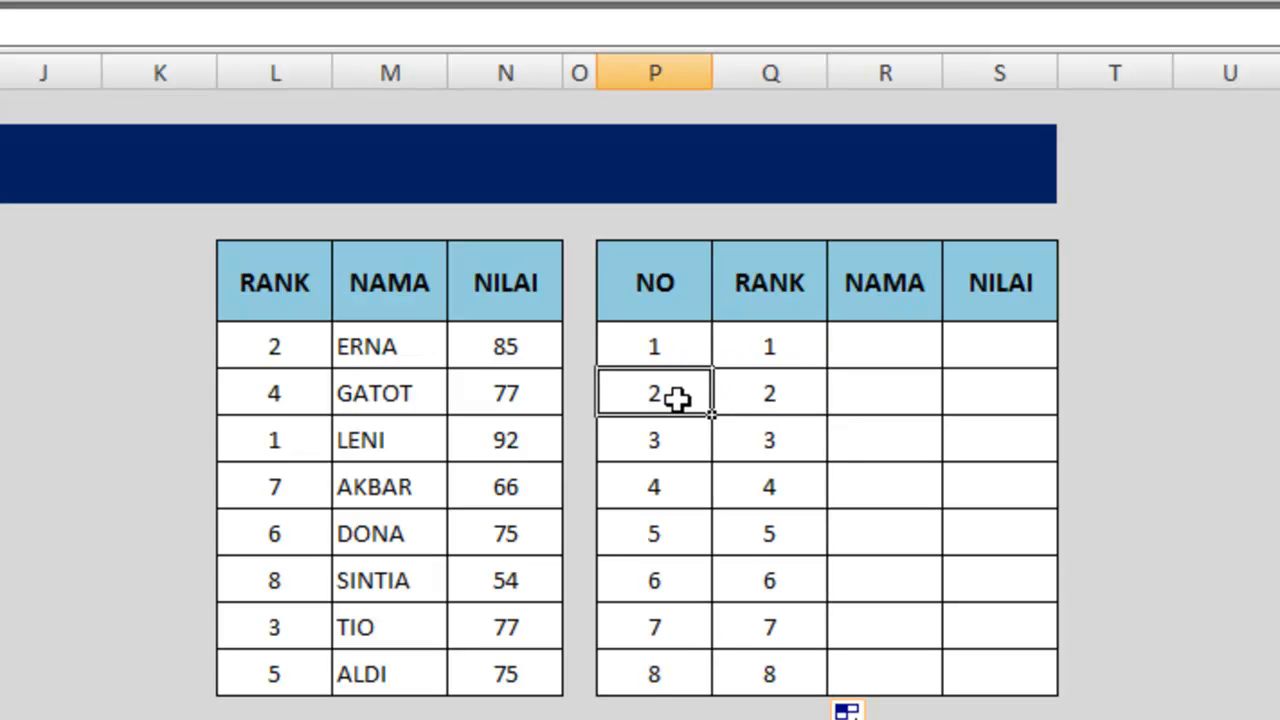
{"action": "left_click", "coordinate": [771, 663]}
{"action": "left_click", "coordinate": [674, 663]}
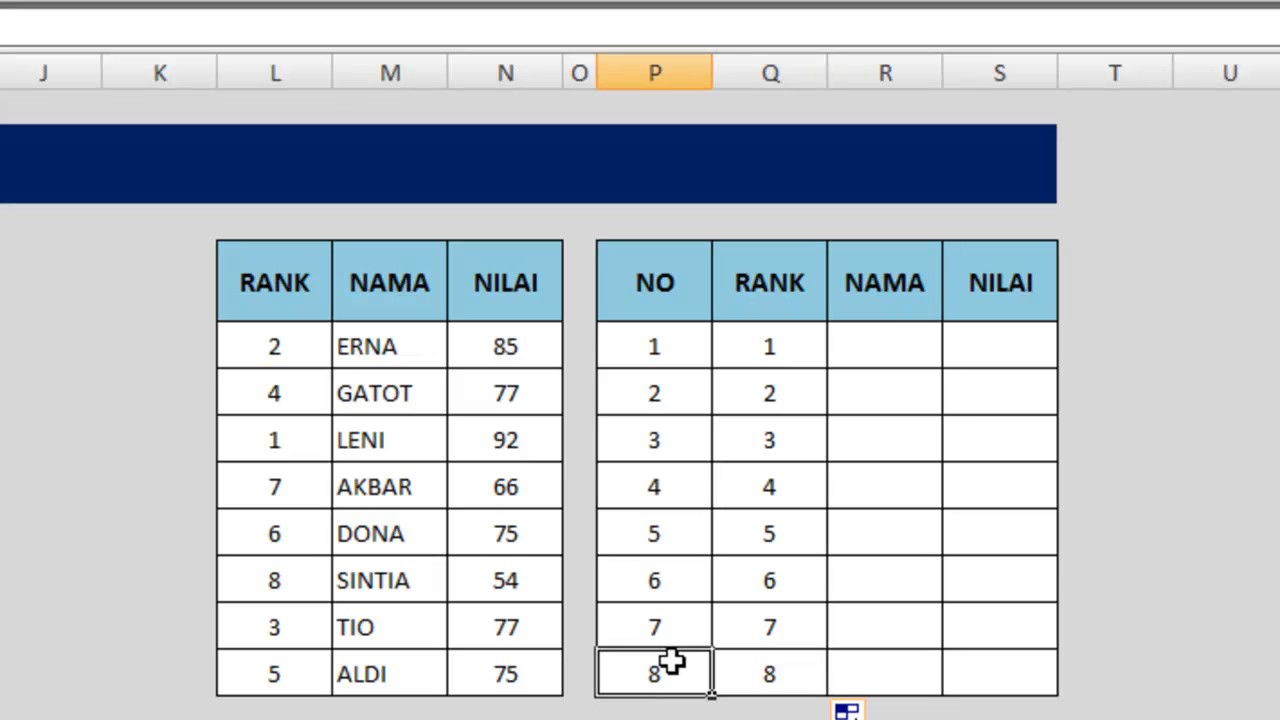
- Copy the VLOOKUP formula from Q5 across into the NAMA cell R5
{"action": "left_click", "coordinate": [795, 346]}
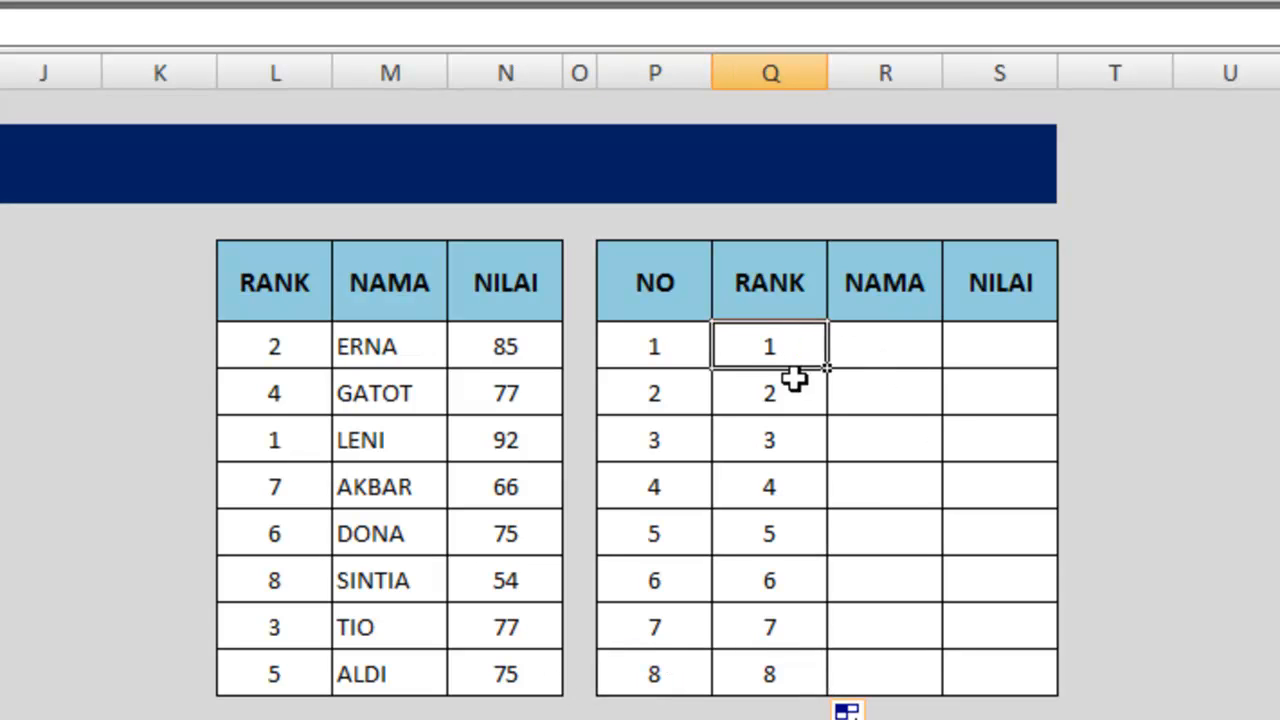
{"action": "left_click", "coordinate": [872, 342]}
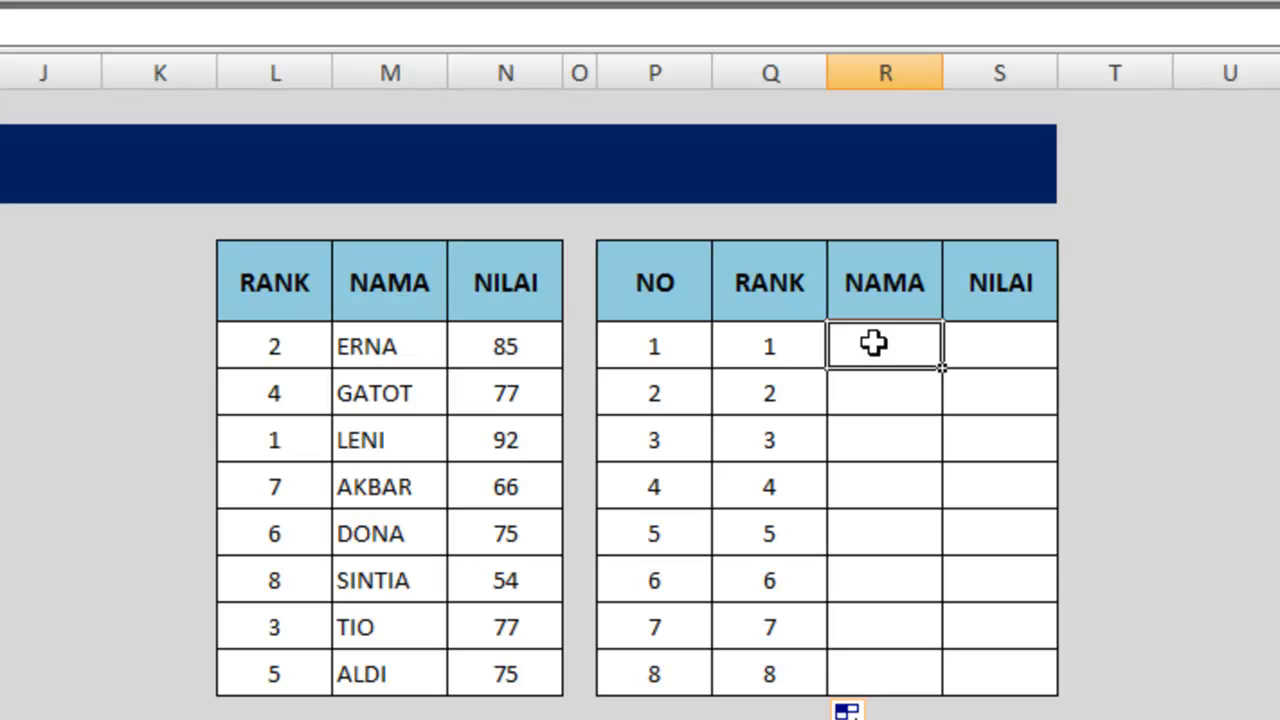
{"action": "left_click", "coordinate": [763, 350]}
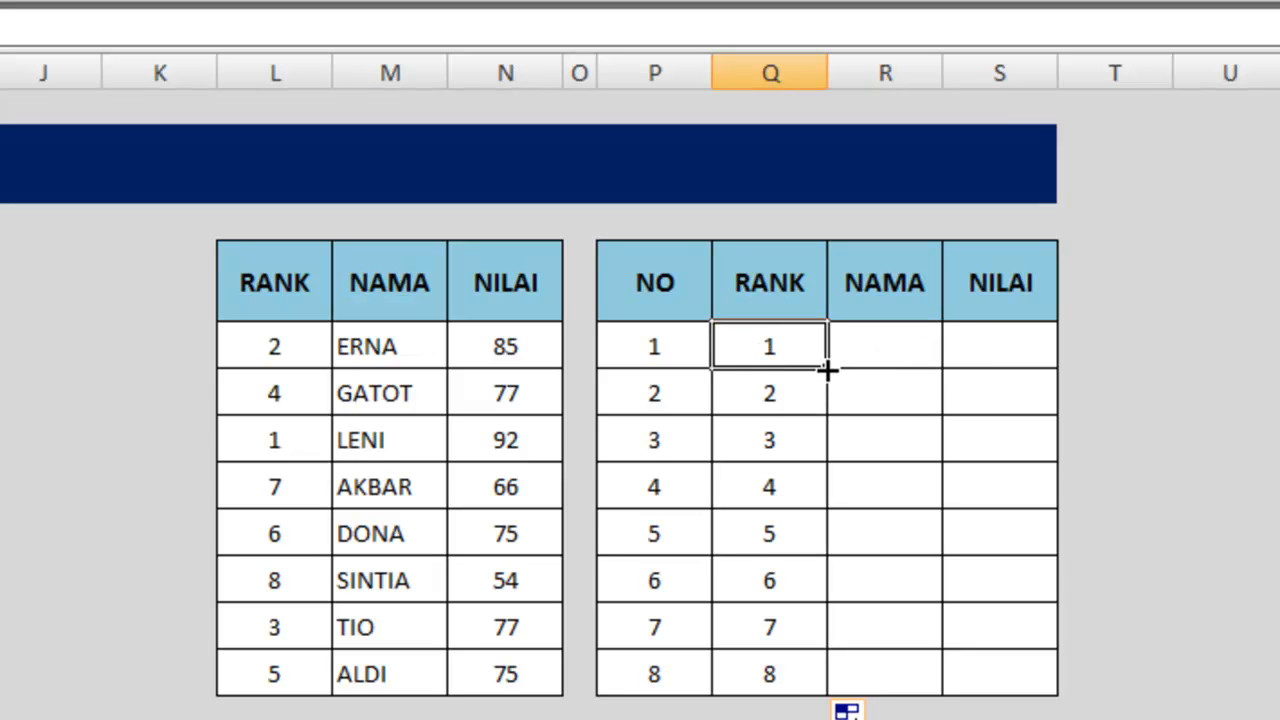
{"action": "left_click_drag", "start_coordinate": [828, 370], "coordinate": [936, 366]}
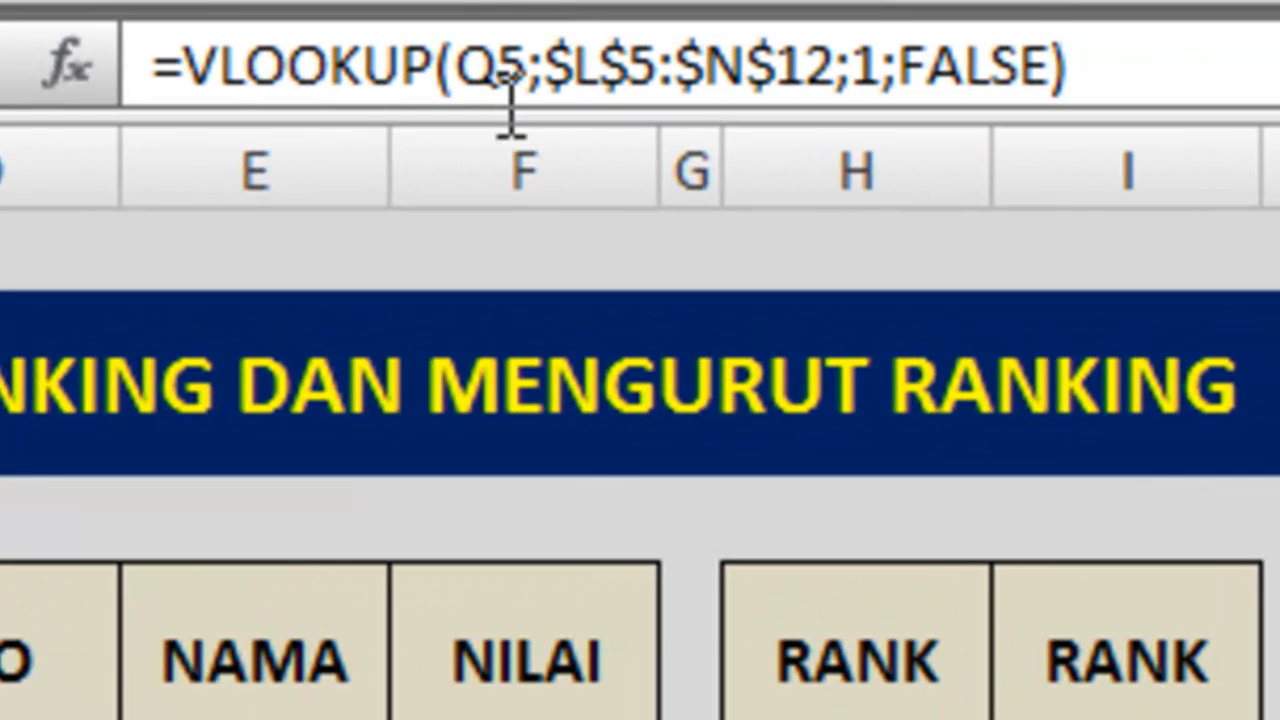
- Change the VLOOKUP formula in R5 to use P5 as the lookup value and 2 as the column index
{"action": "left_click", "coordinate": [496, 55]}
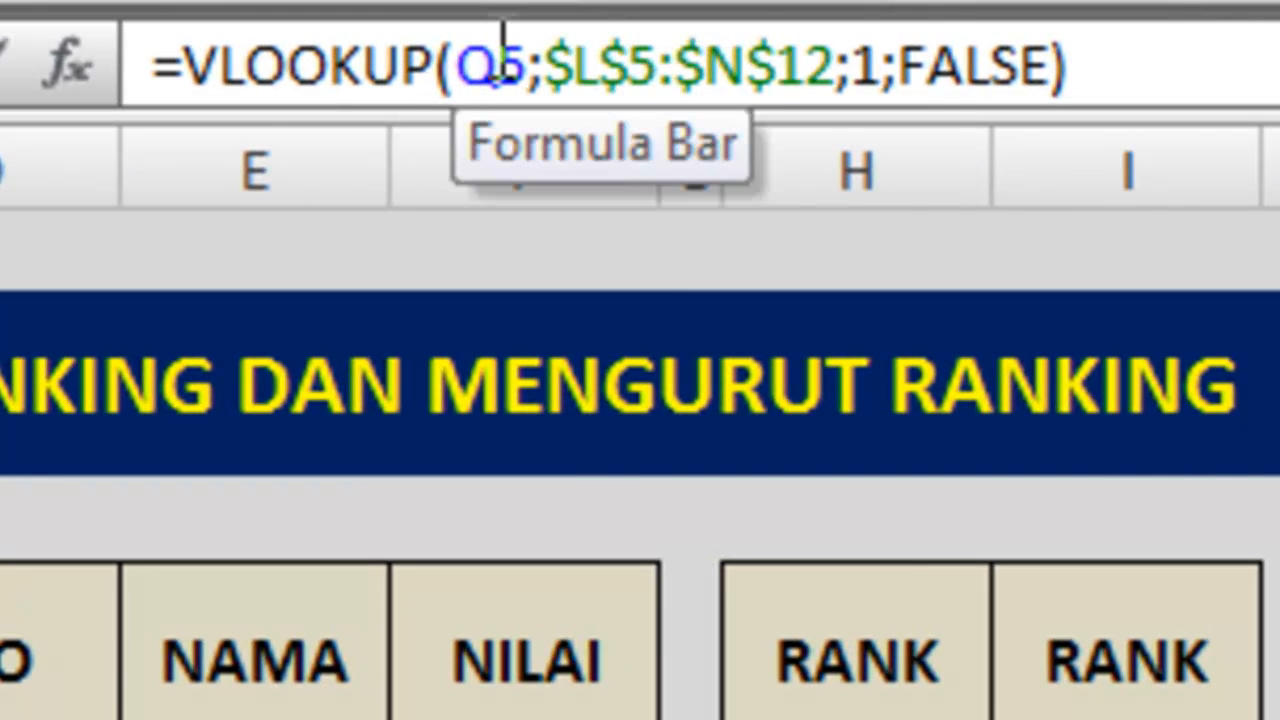
{"action": "left_click_drag", "start_coordinate": [492, 62], "coordinate": [468, 62]}
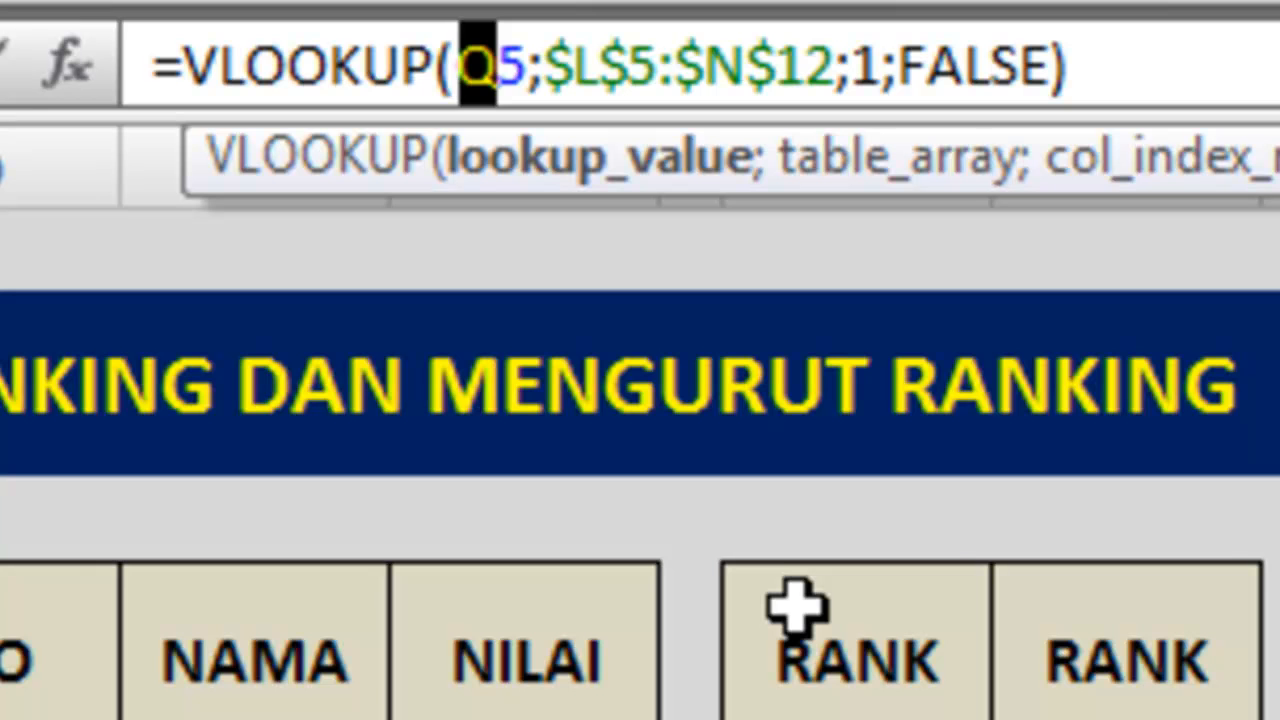
{"action": "type", "text": "P"}
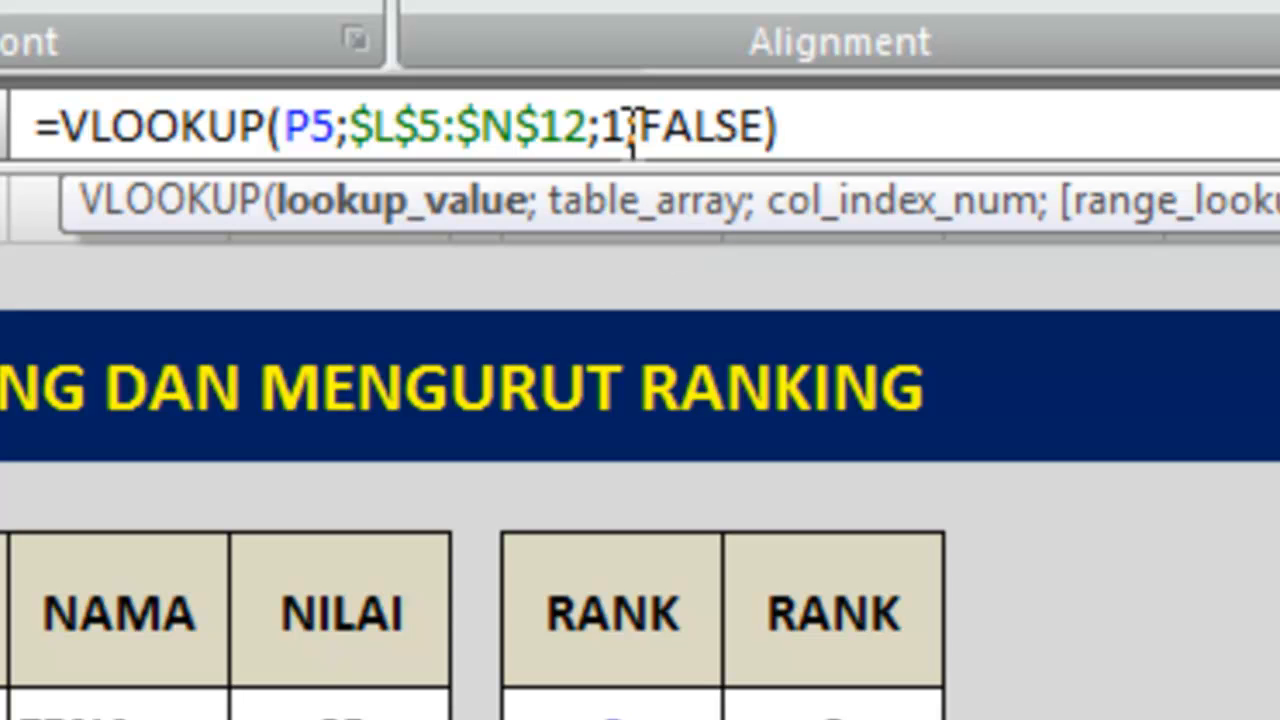
{"action": "double_click", "coordinate": [614, 127]}
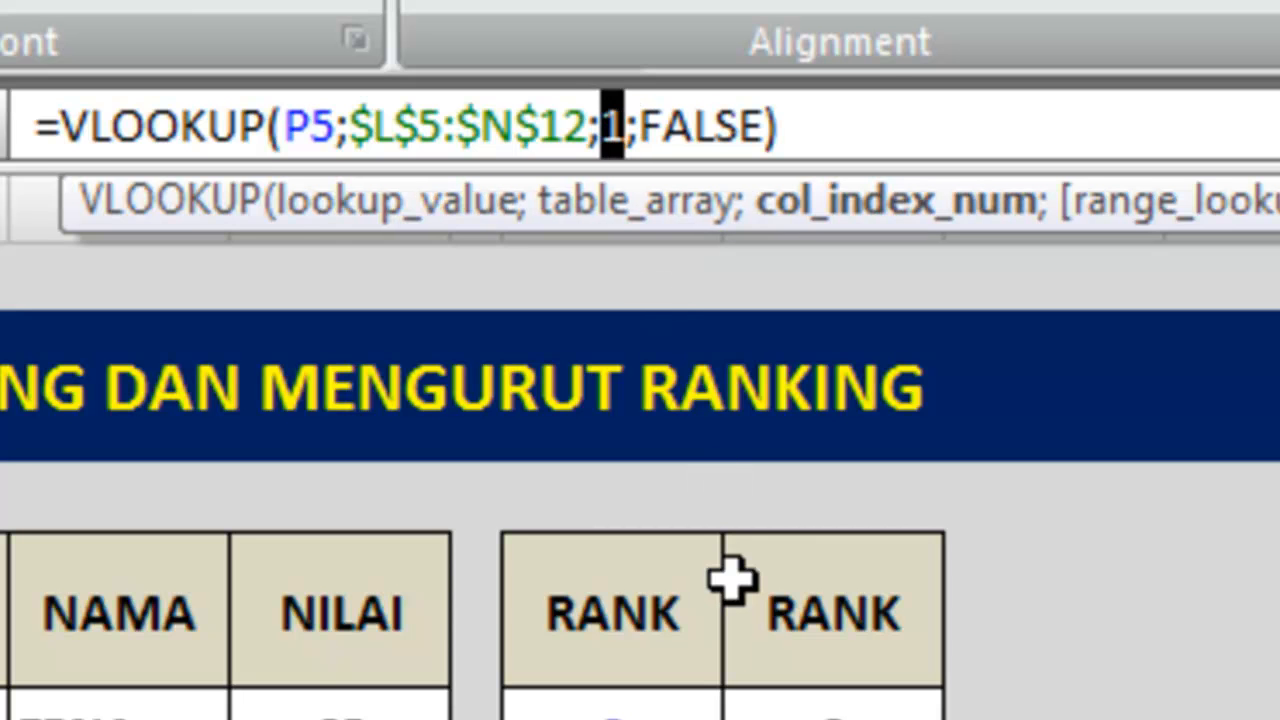
{"action": "type", "text": "2"}
{"action": "key", "text": "Return"}
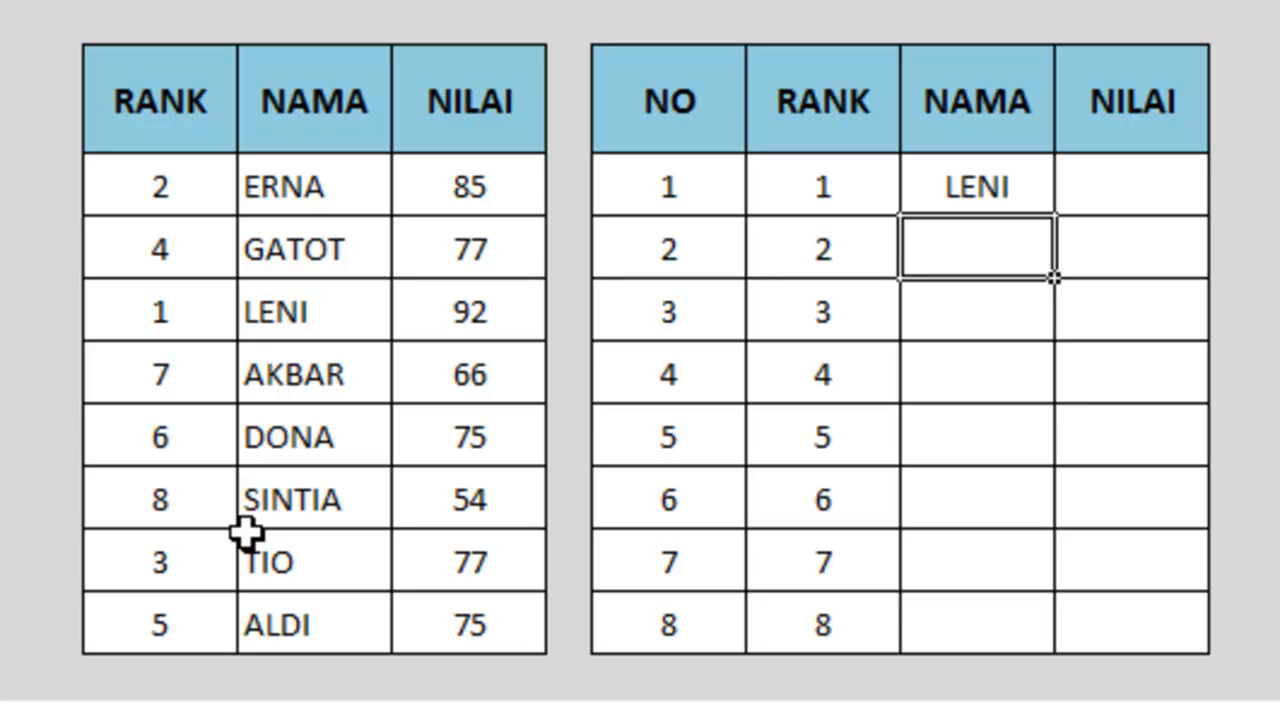
{"action": "left_click", "coordinate": [948, 186]}
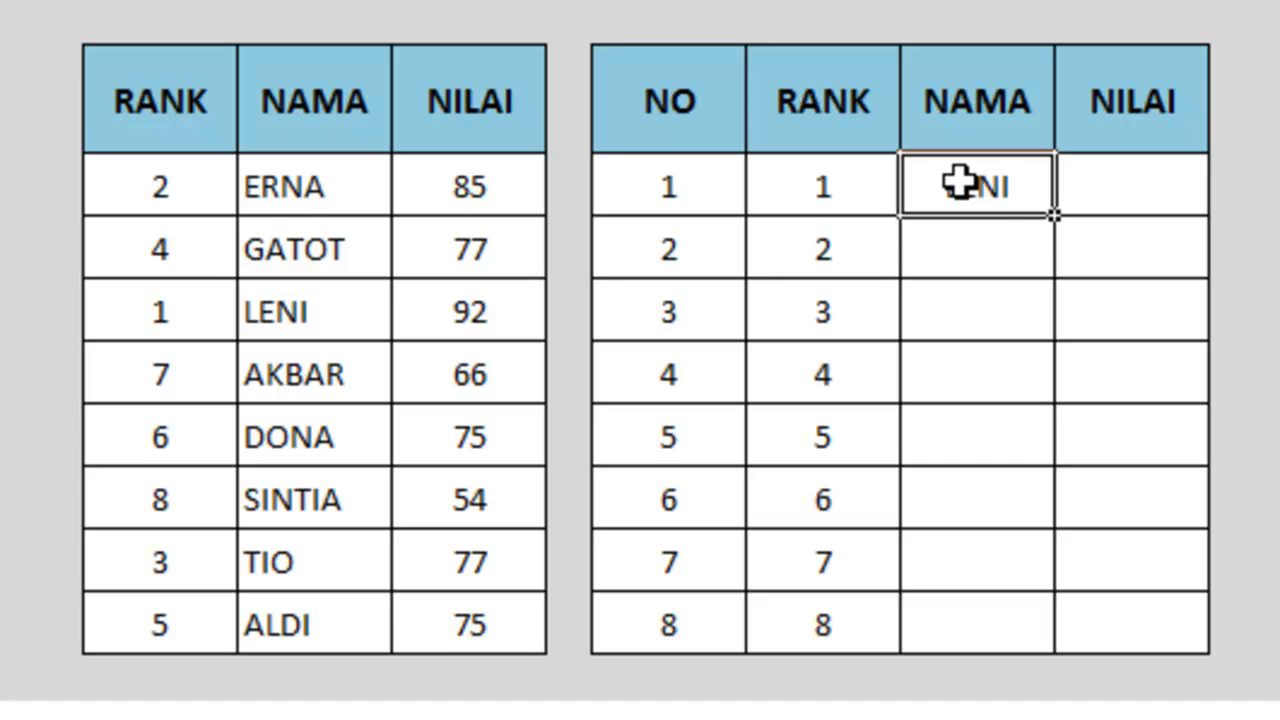